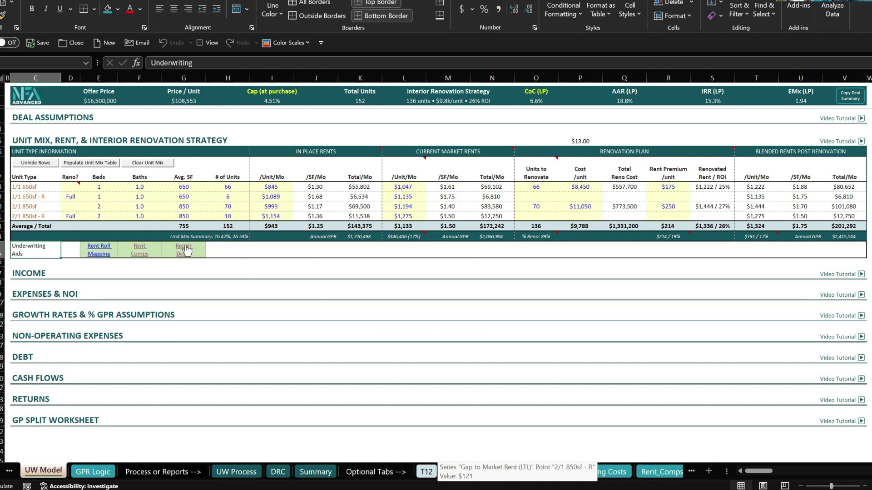
Step: Examine the unit type rows, in-place rents and renovation plan in the UW Model's unit mix section
mouse_move(72, 189)
drag(72, 189, 241, 236)
click(267, 197)
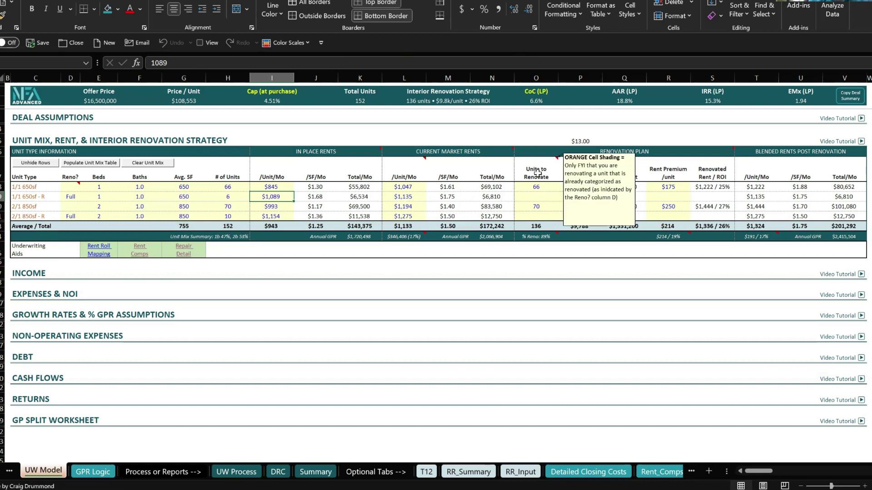
mouse_move(613, 154)
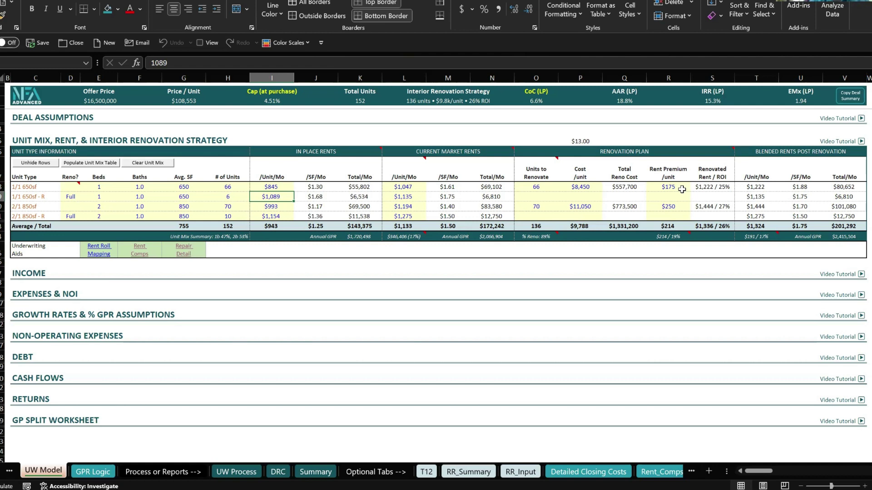
mouse_move(392, 231)
key(alt)
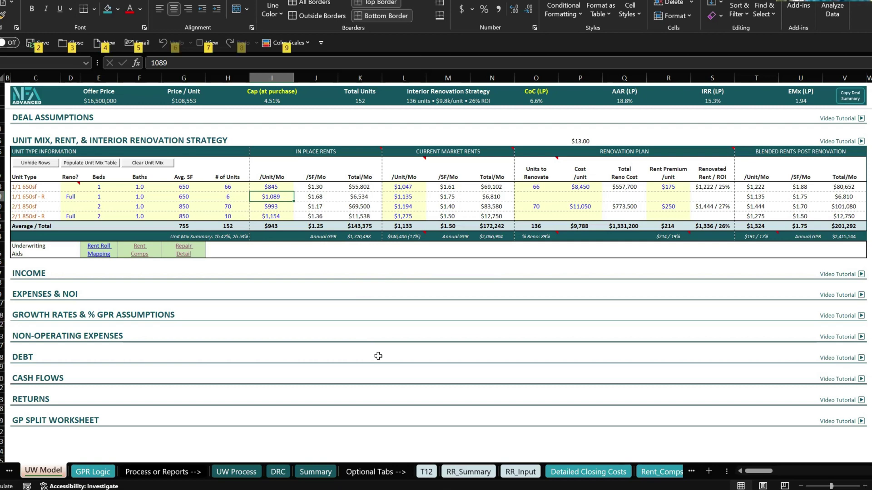
click(393, 266)
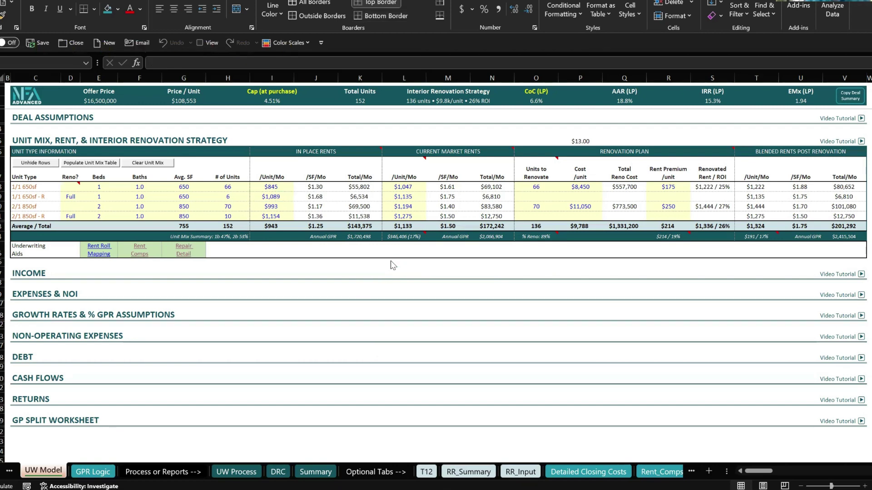
Step: Switch to the WR RR September 21 2022 workbook and inspect a unit's details and its charge code lines
key(alt+Tab)
key(alt+Tab)
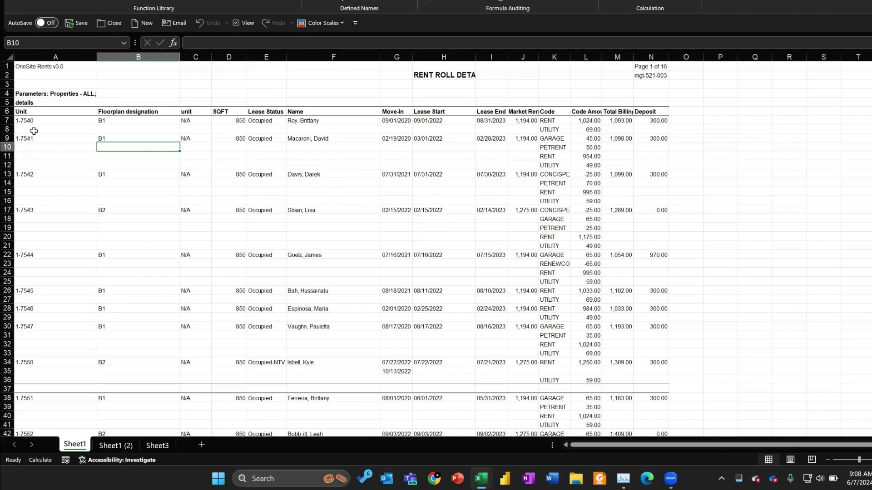
drag(32, 139, 268, 142)
drag(543, 147, 577, 165)
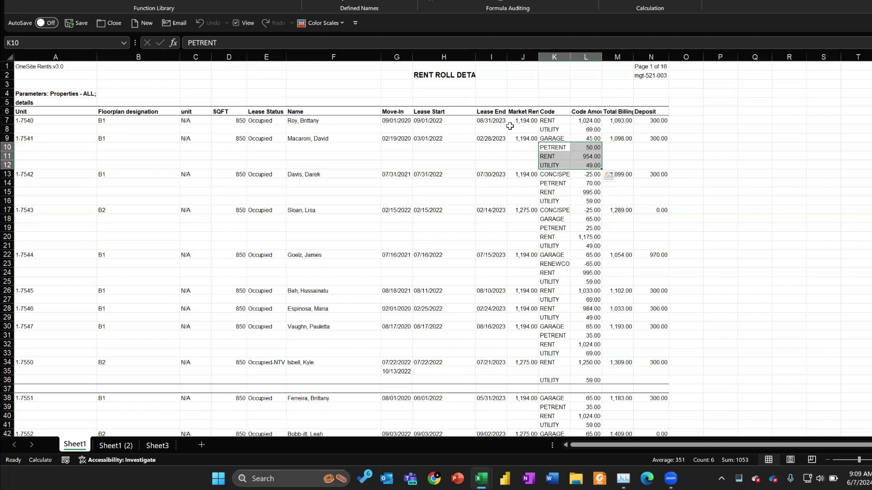
Step: Copy the rent roll from the header row at A6 through N475, leaving out the totals and summaries beneath it
click(50, 110)
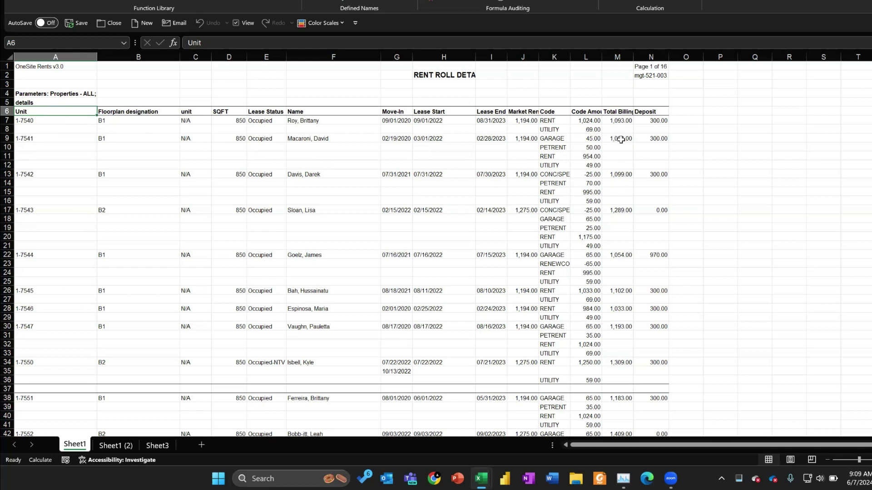
scroll(620, 139, down, 20)
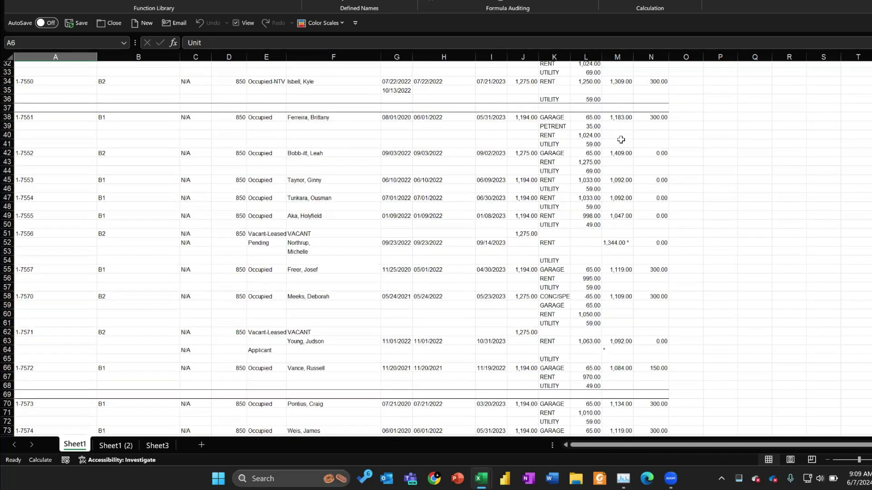
scroll(621, 140, down, 20)
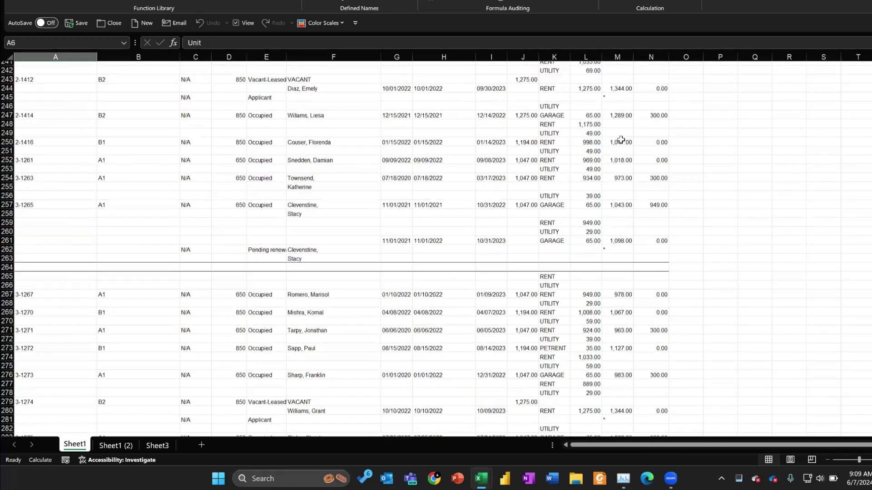
scroll(620, 140, down, 20)
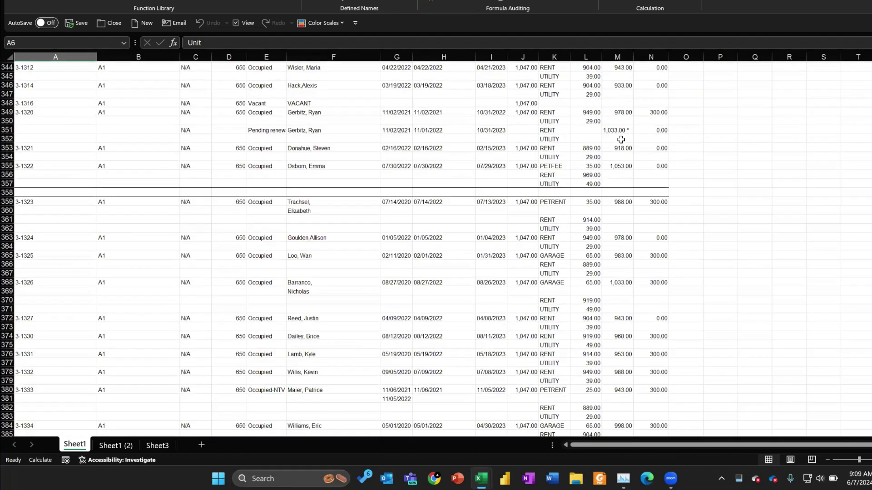
scroll(620, 140, down, 20)
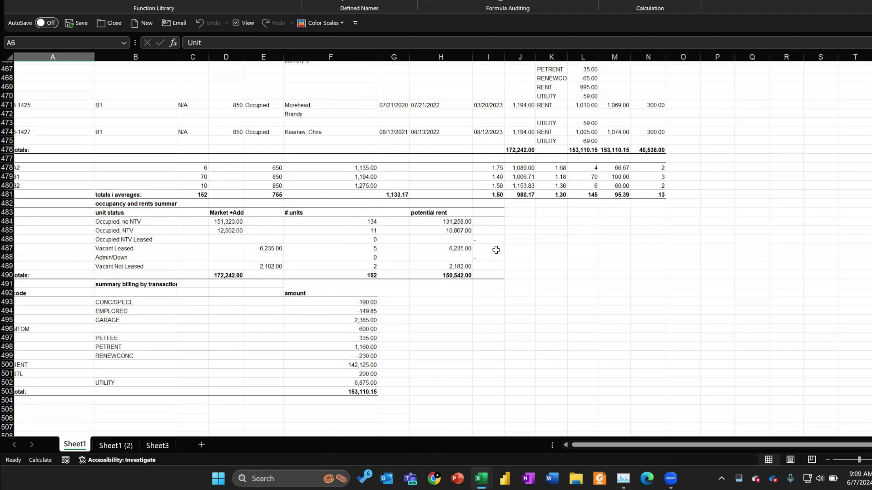
scroll(498, 251, up, 1)
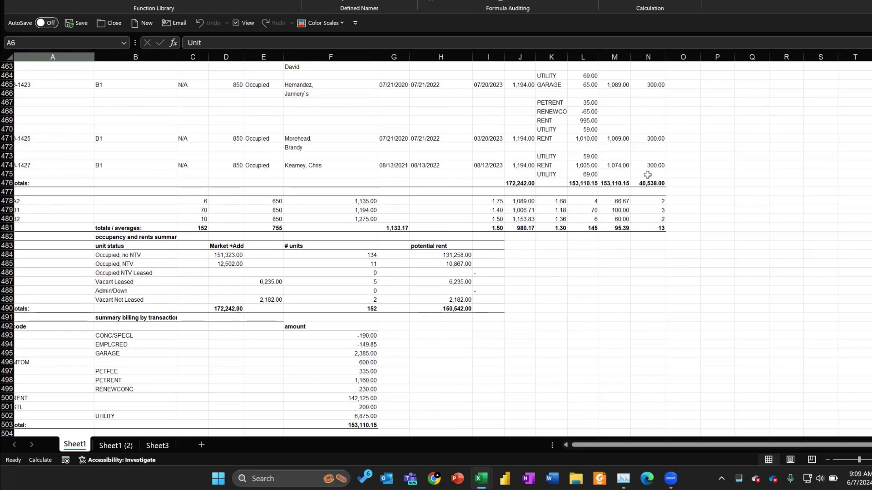
shift+click(647, 175)
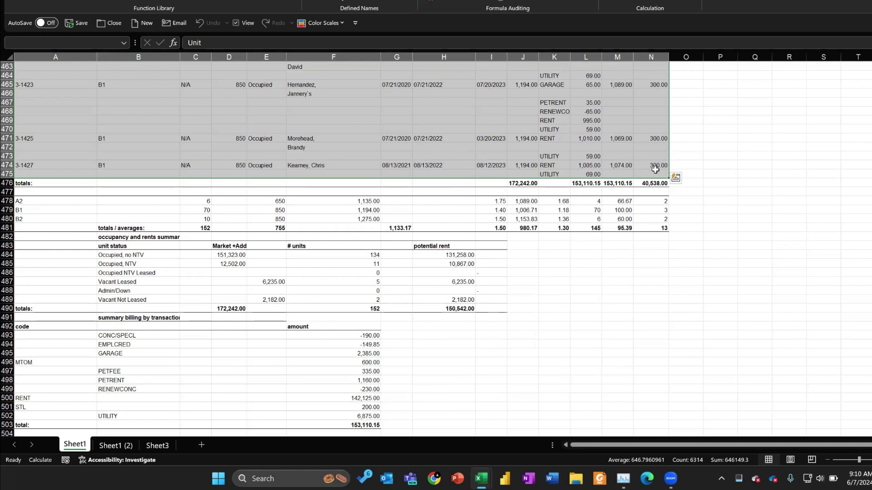
key(ctrl+c)
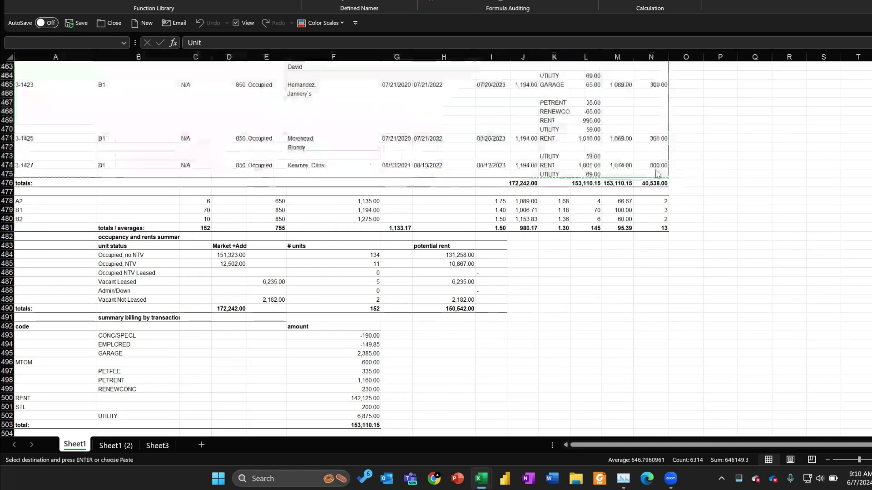
Step: Switch to the MFA-Rent-Roll-Formatter workbook and paste the copied rent roll into cell E1
key(alt+Tab)
key(alt+Tab)
key(alt+Tab)
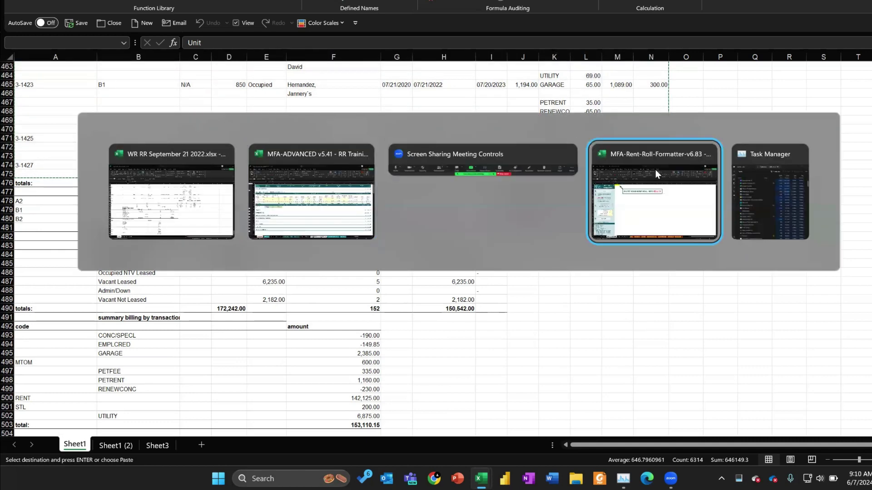
click(655, 170)
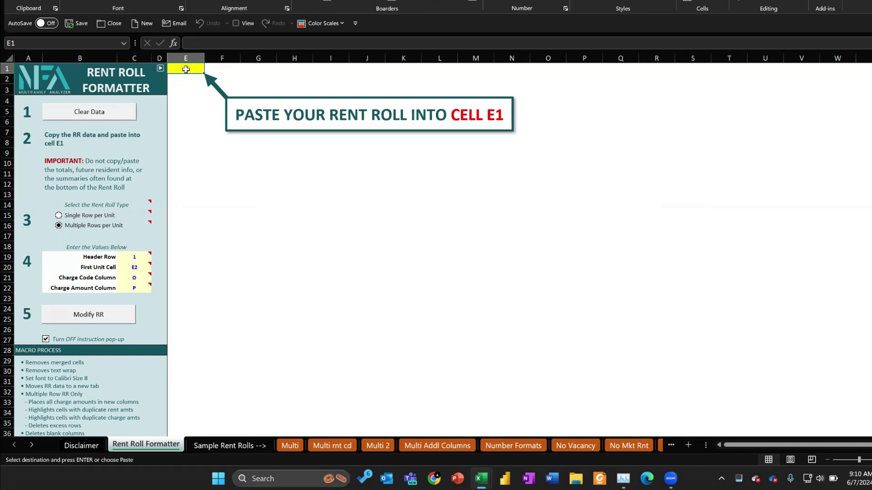
key(ctrl+v)
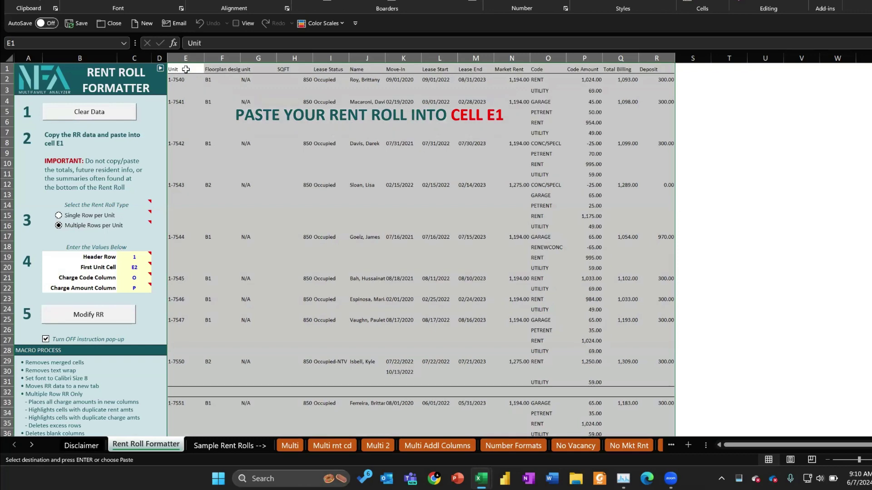
right_click(391, 137)
key(Escape)
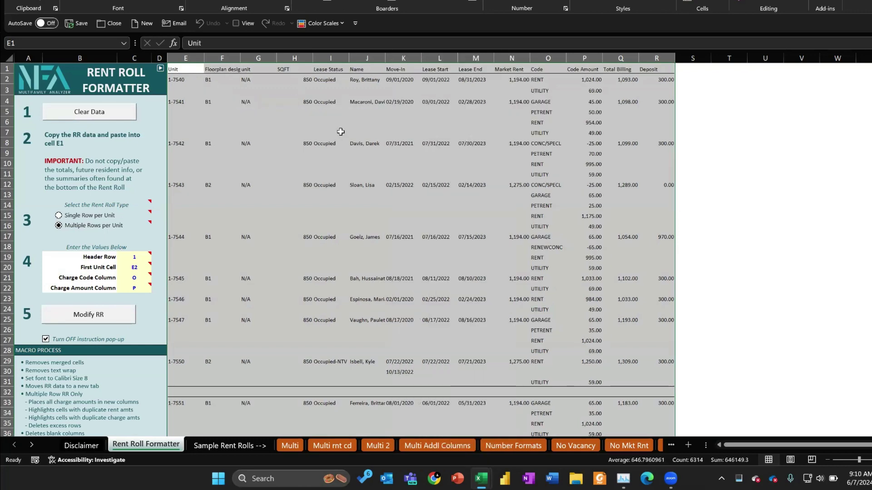
click(341, 131)
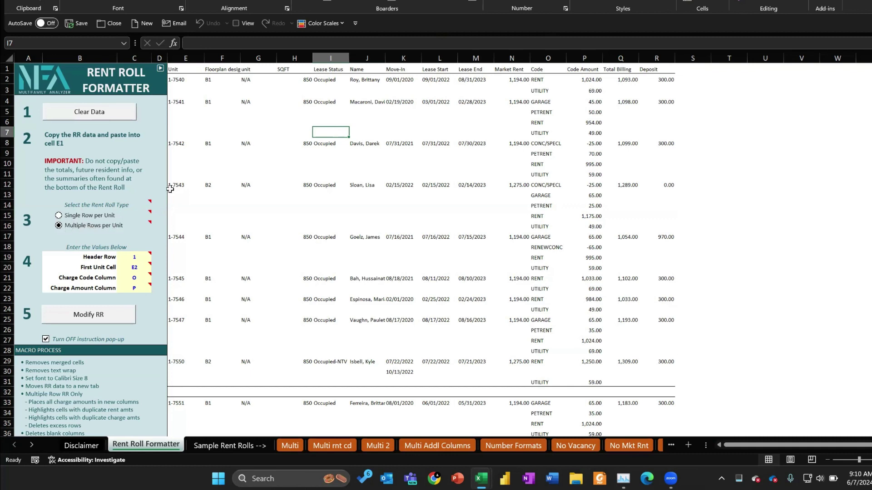
Step: Check how many rows each unit occupies in the Unit column and choose Multiple Rows per Unit as the rent roll type
click(179, 78)
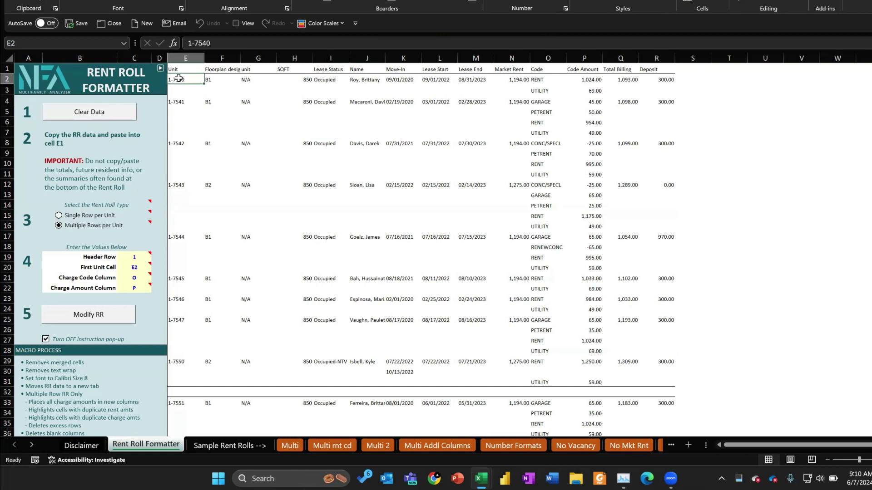
click(188, 90)
click(183, 109)
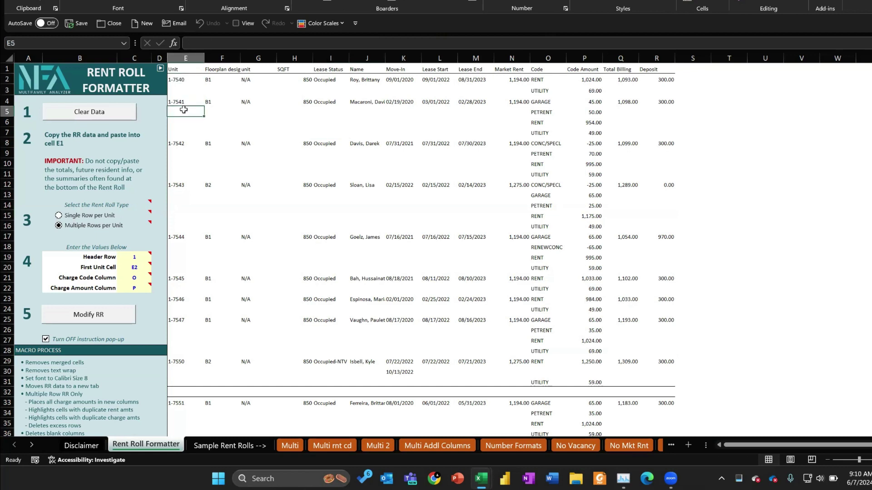
click(183, 122)
click(182, 134)
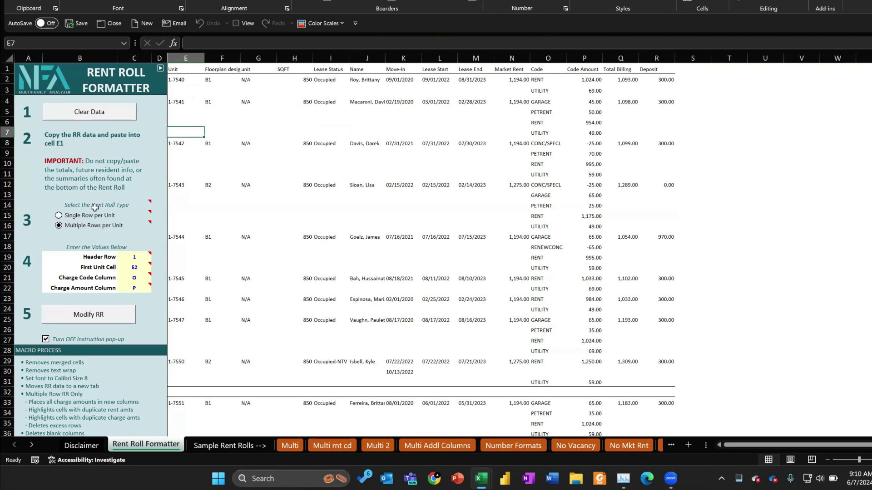
click(58, 216)
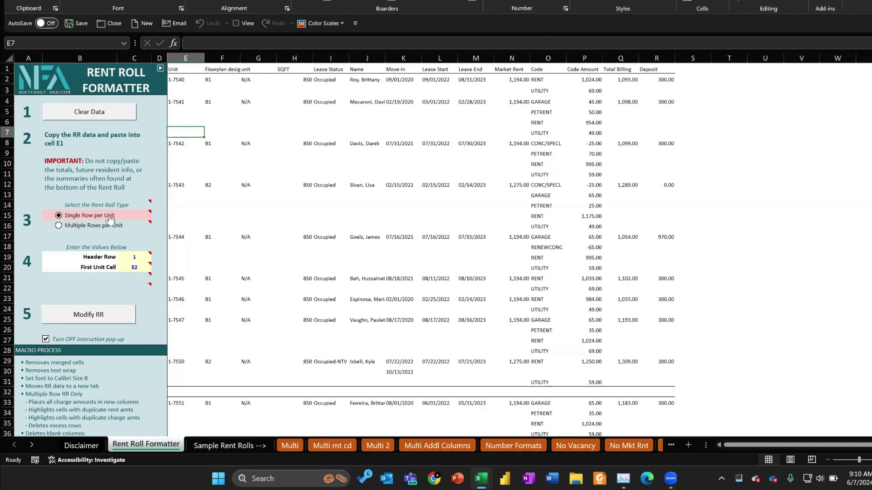
click(58, 226)
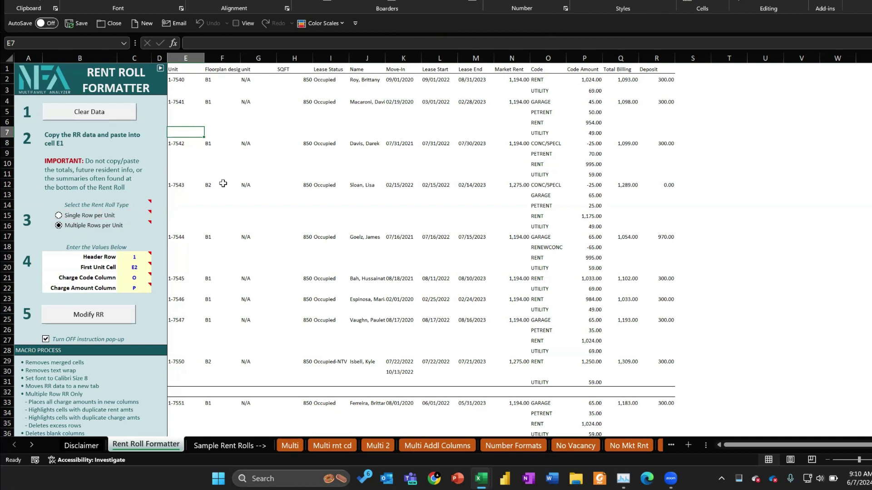
Step: Check the formatter's Header Row and First Unit Cell entries against the header in E1 and first unit in E2
click(182, 70)
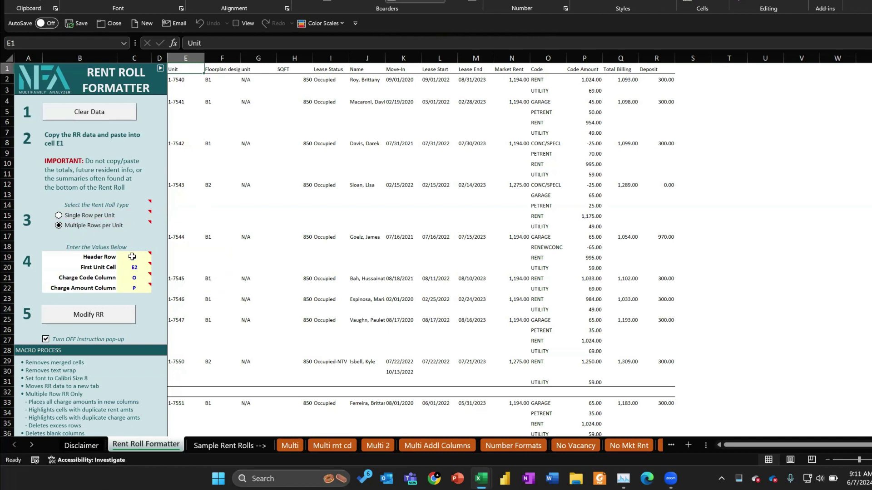
click(181, 81)
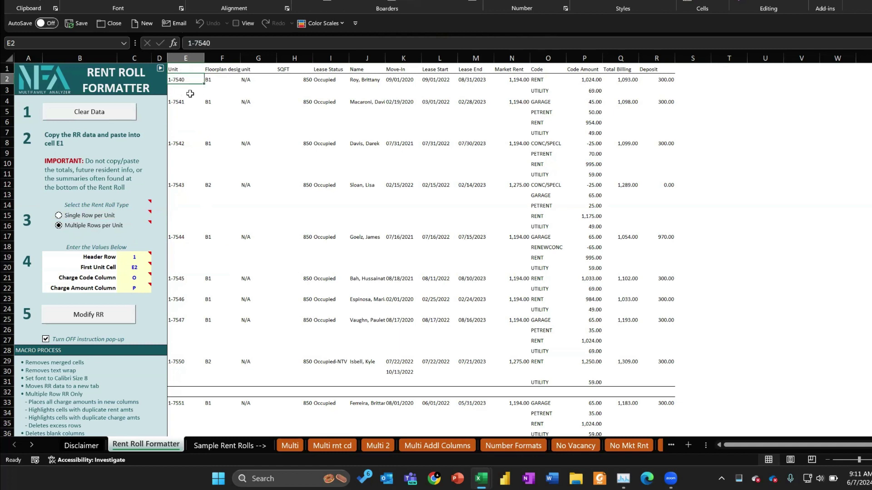
scroll(190, 93, up, 5)
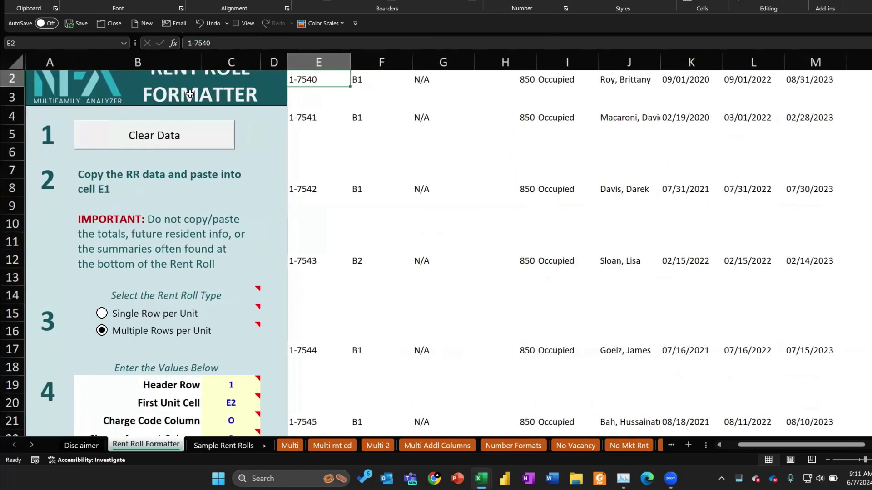
scroll(312, 79, up, 1)
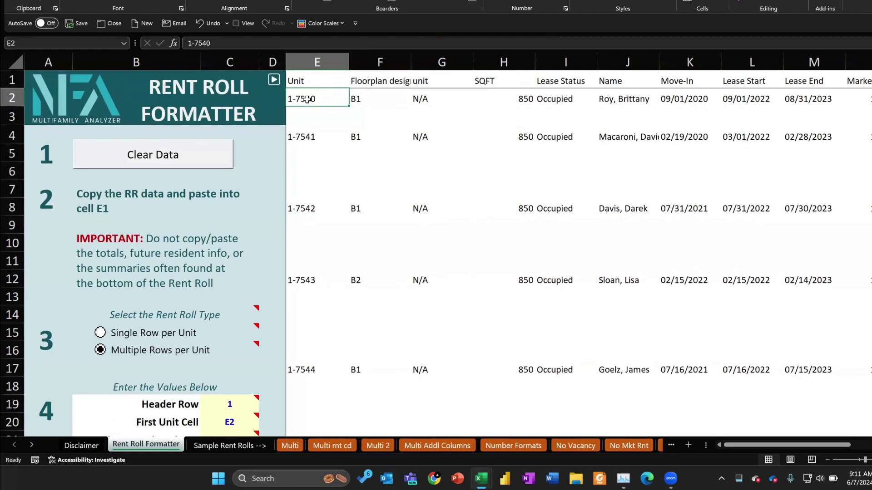
scroll(324, 133, down, 2)
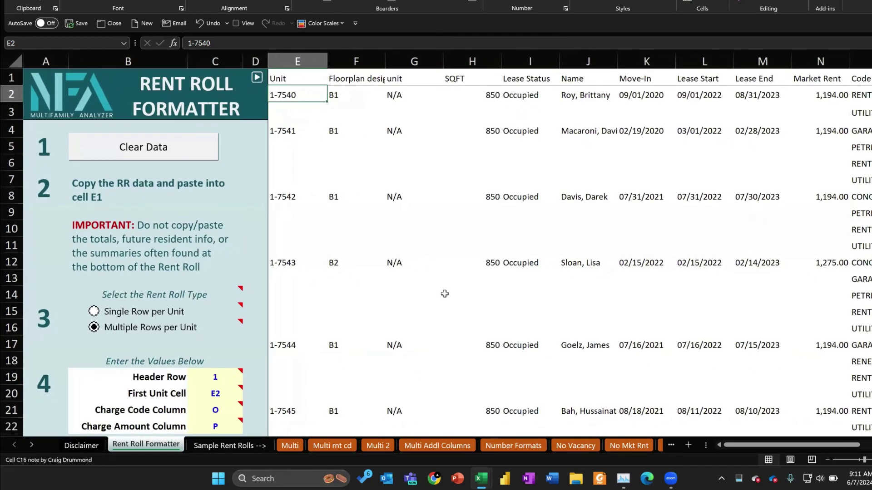
Step: Inspect the charge codes in column O and compare them with the formatter's Charge Code Column entry
scroll(834, 117, right, 2)
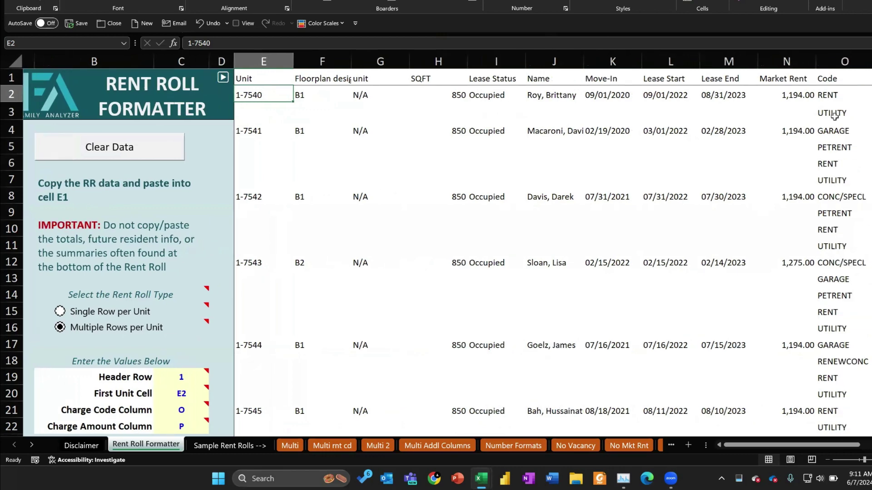
drag(697, 93, 695, 230)
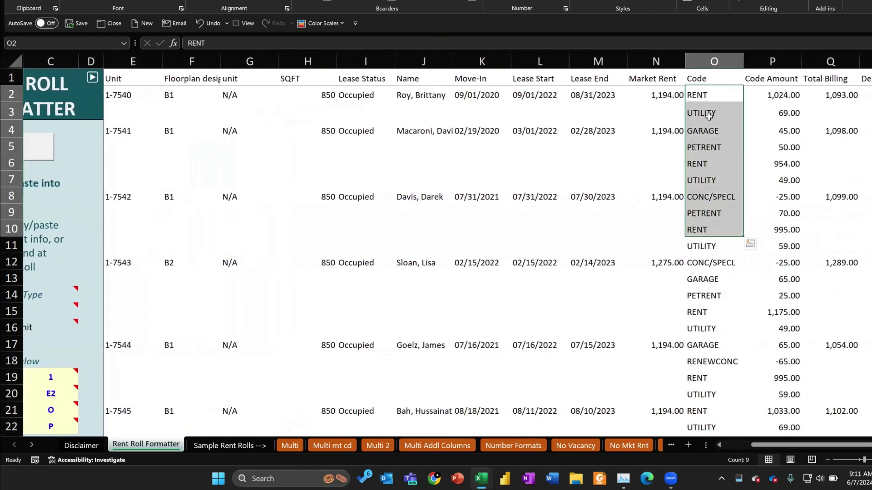
click(709, 115)
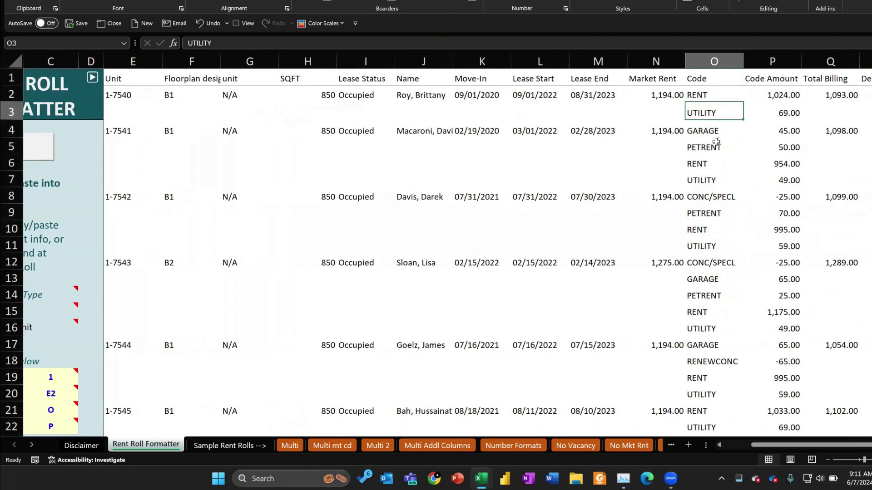
click(716, 142)
click(705, 165)
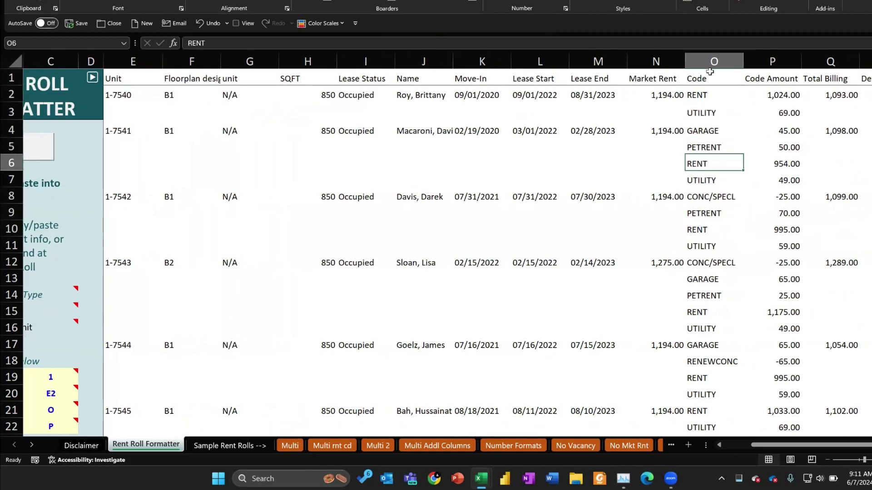
scroll(682, 112, left, 3)
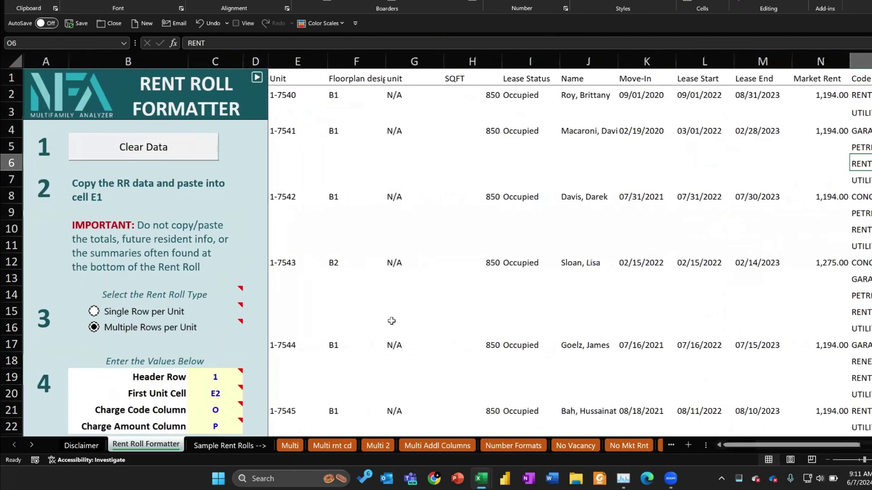
click(210, 413)
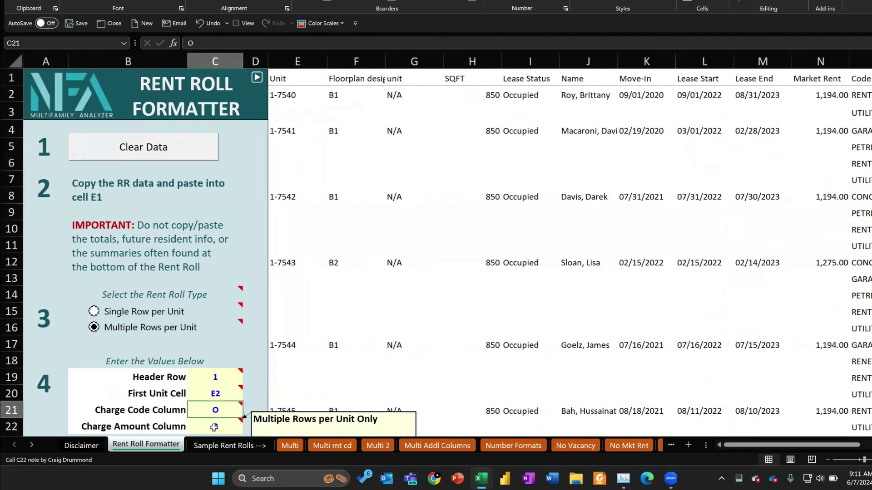
Step: Inspect the code amounts in column P and compare them with the formatter's Charge Amount Column entry
key(Return)
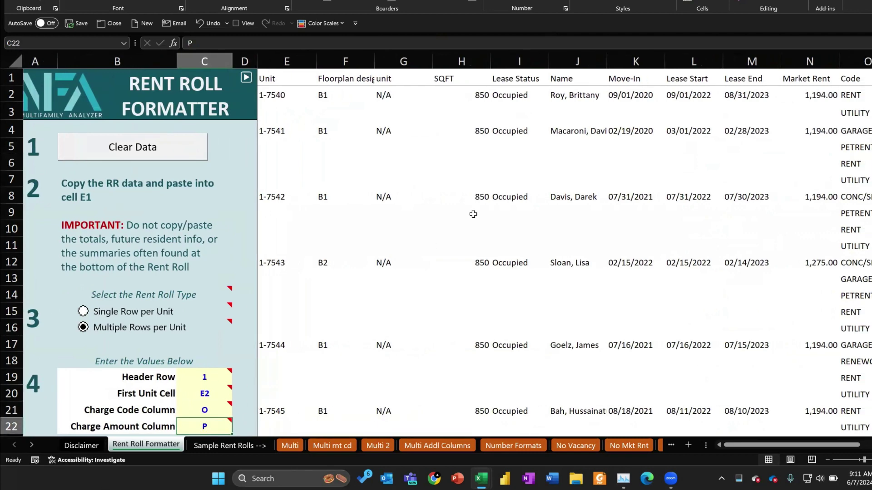
scroll(472, 211, right, 3)
click(748, 101)
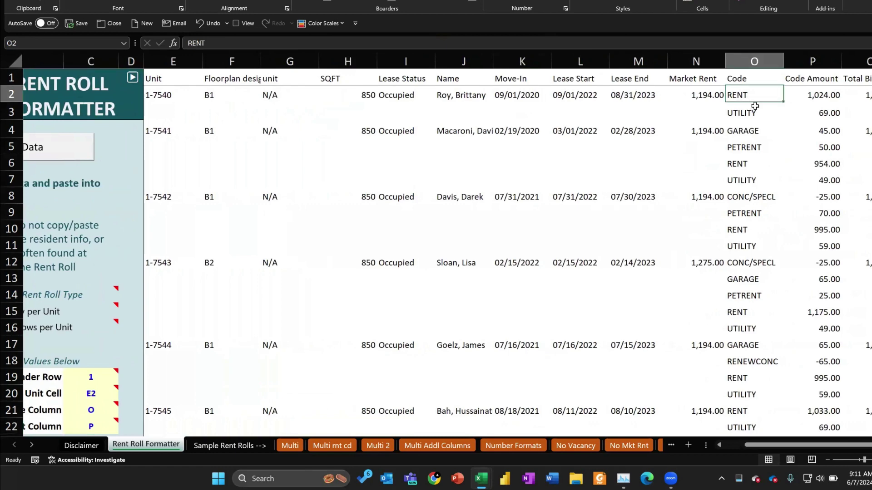
click(810, 99)
click(812, 111)
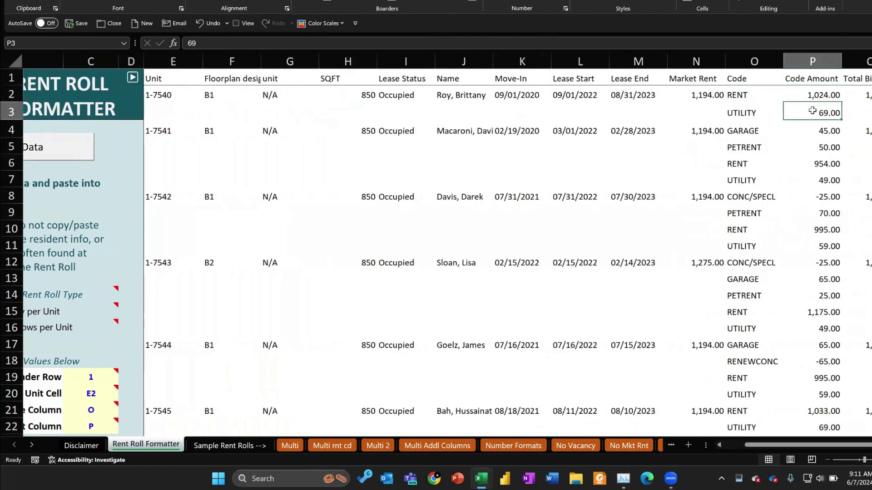
click(813, 127)
scroll(773, 143, left, 3)
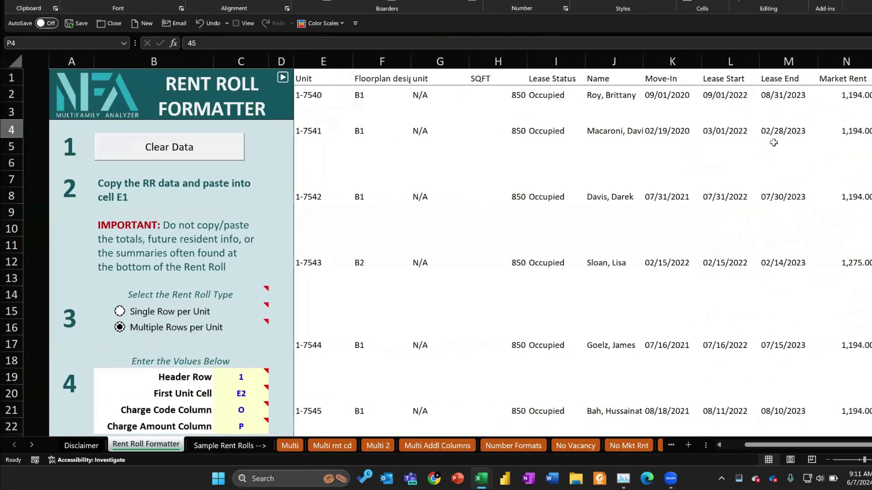
Step: Run Modify RR on the pasted rent roll and select the Unit header in cell B1 of the FINAL RR sheet
scroll(774, 143, down, 1)
scroll(773, 142, down, 2)
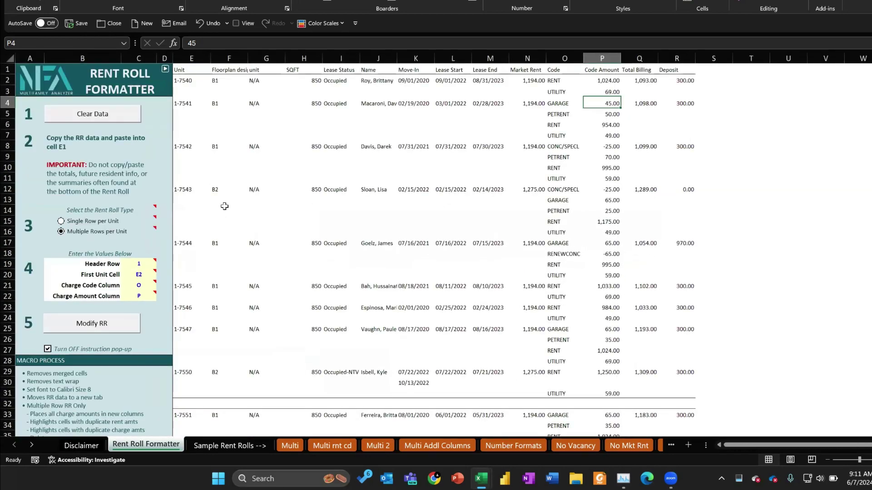
click(119, 324)
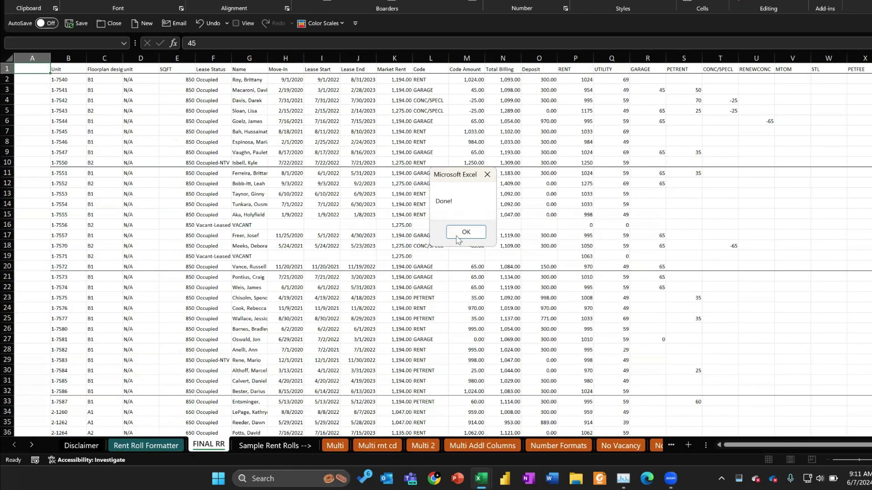
click(461, 230)
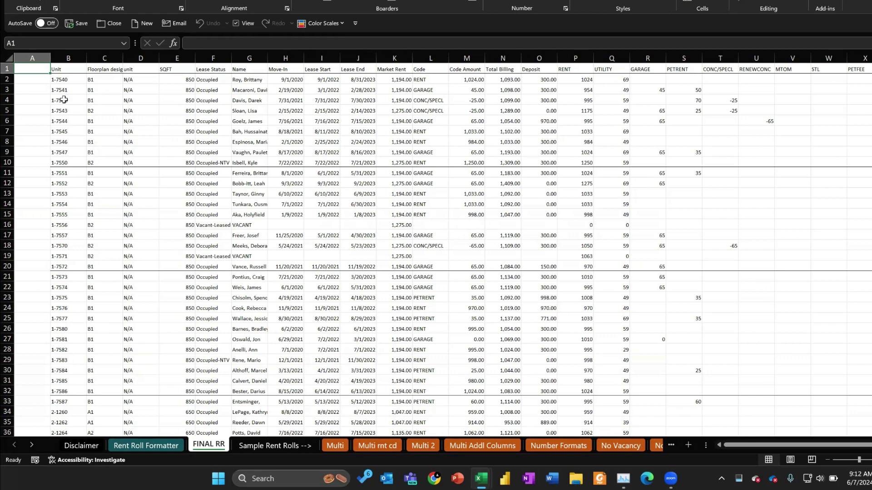
click(62, 70)
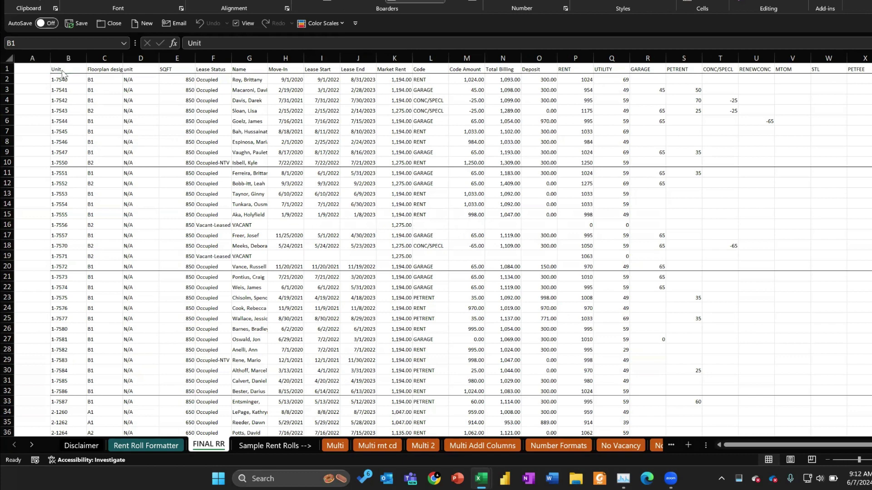
Step: Switch to the underwriting model workbook and clear the existing rent roll data and mappings on the RR_Input sheet
key(alt+Tab)
key(alt+Tab)
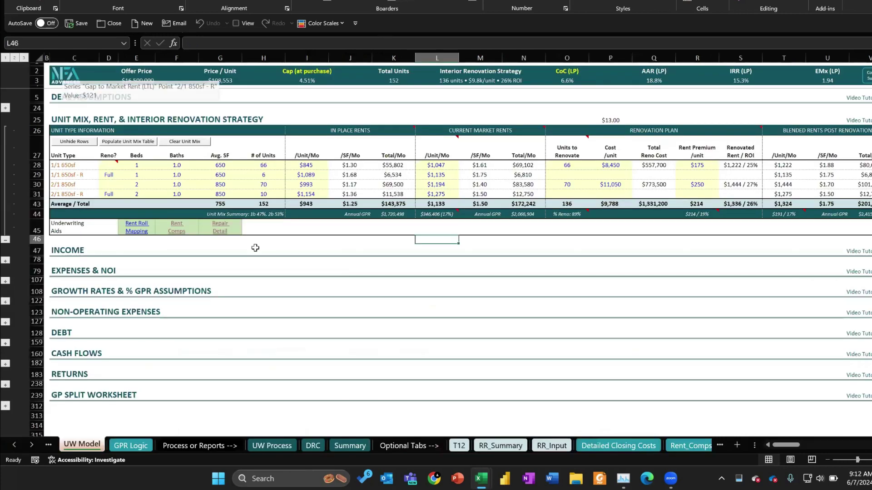
click(551, 446)
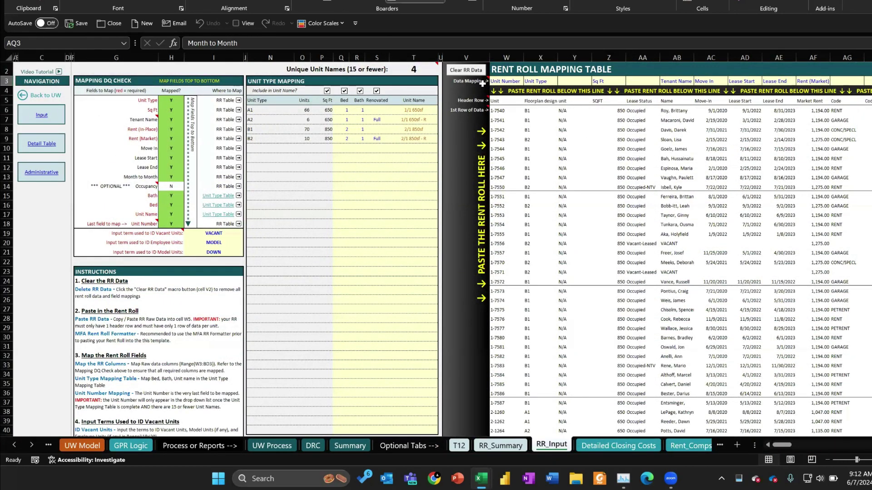
click(475, 72)
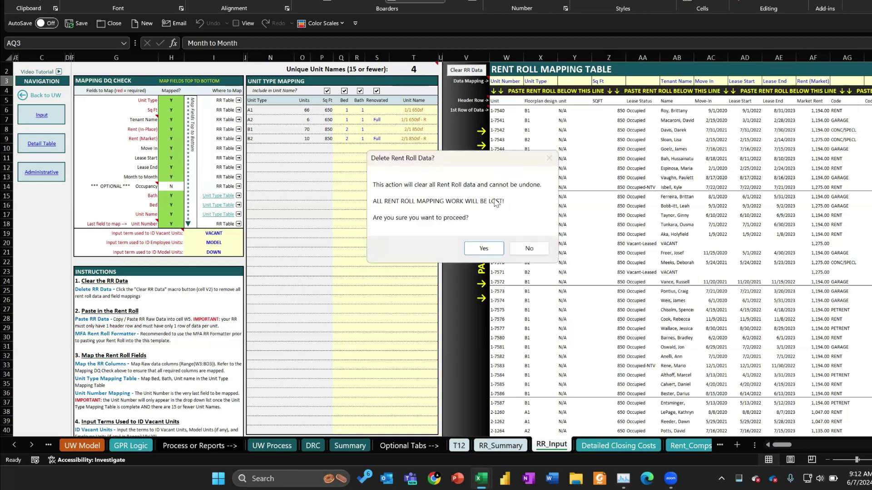
click(483, 250)
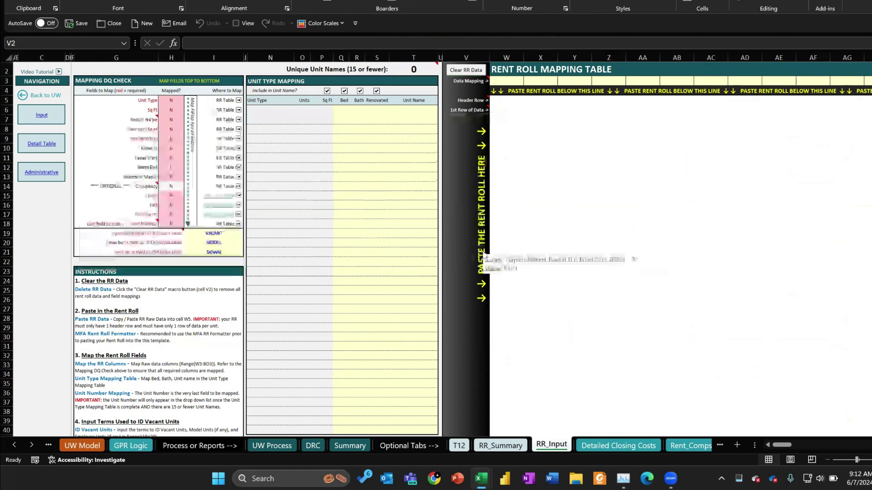
Step: Return to the formatter workbook and copy the formatted rent roll range B1:Y153 on the FINAL RR sheet
key(alt+Tab)
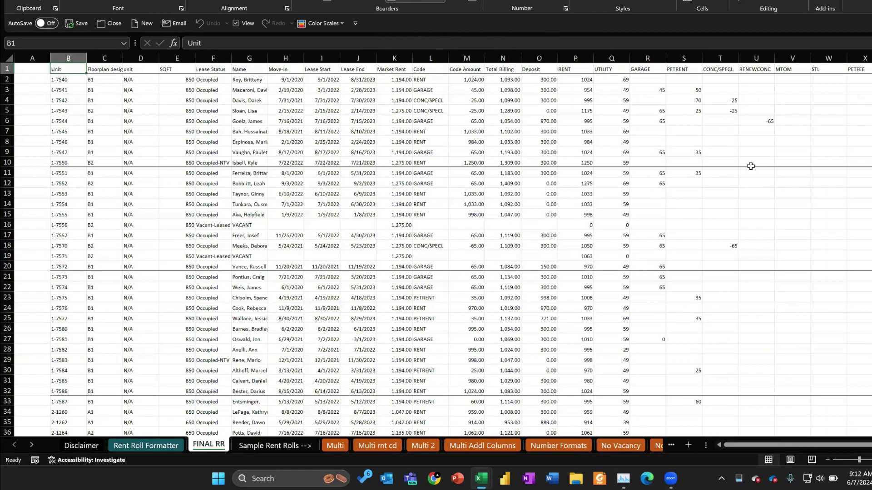
scroll(751, 166, right, 3)
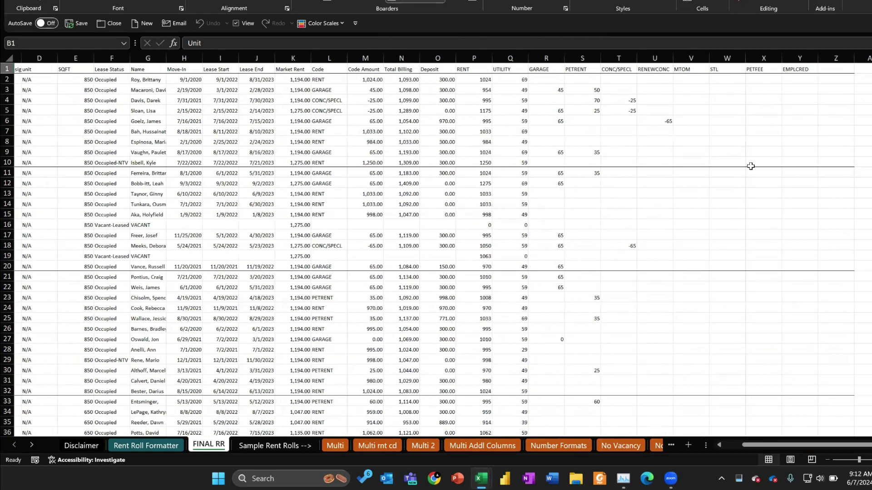
scroll(750, 166, down, 18)
scroll(750, 166, down, 20)
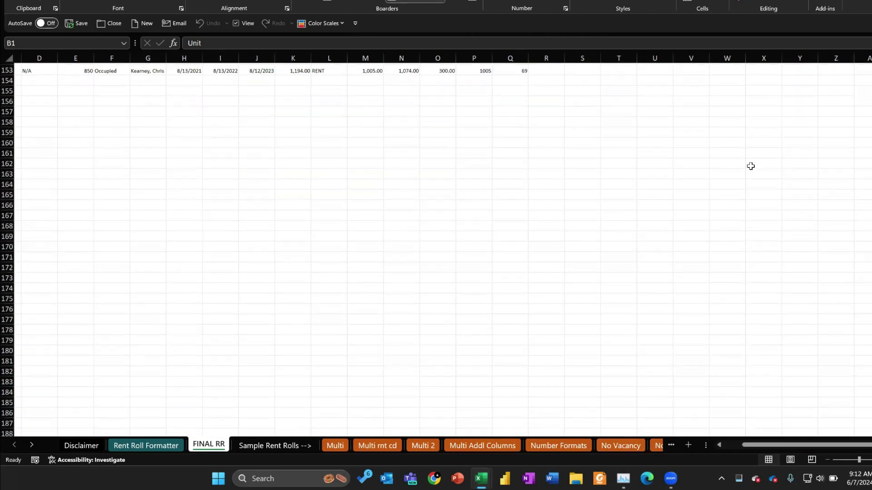
scroll(751, 166, up, 2)
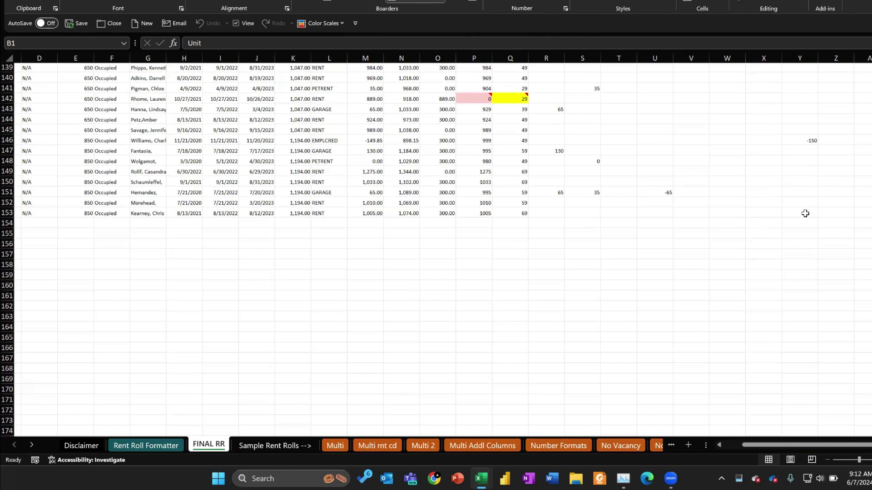
shift+click(805, 213)
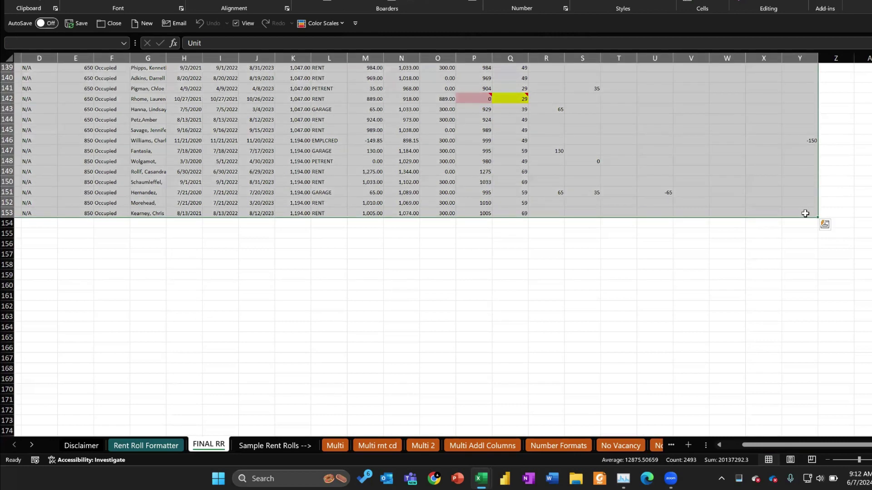
key(ctrl+c)
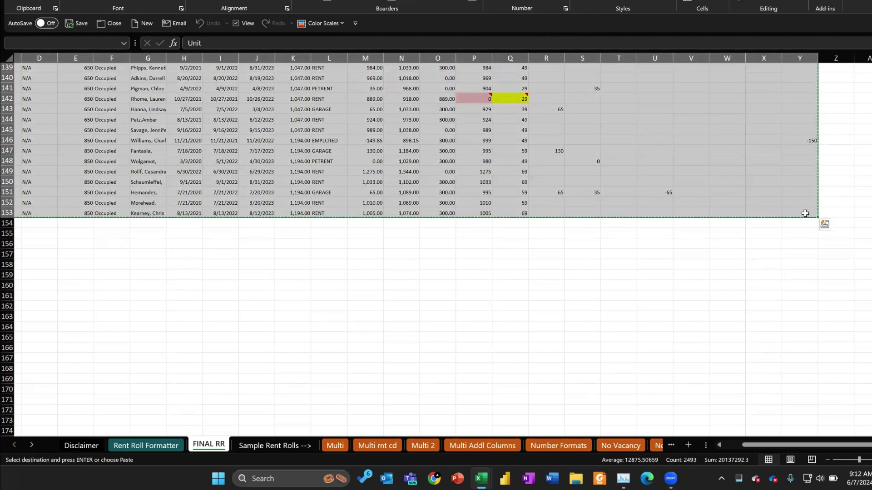
scroll(805, 213, up, 20)
scroll(805, 214, up, 3)
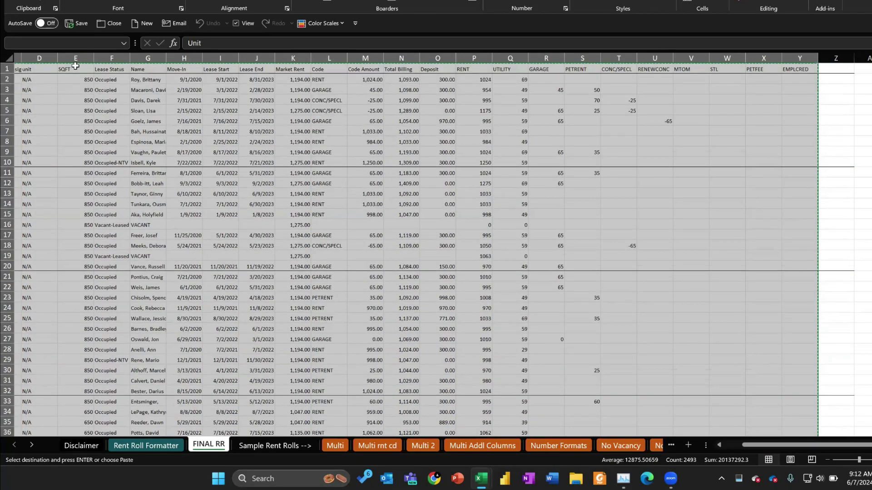
Step: Switch to the underwriting model and paste the copied rent roll into RR_Input with its header row starting at cell W5
key(alt+Tab)
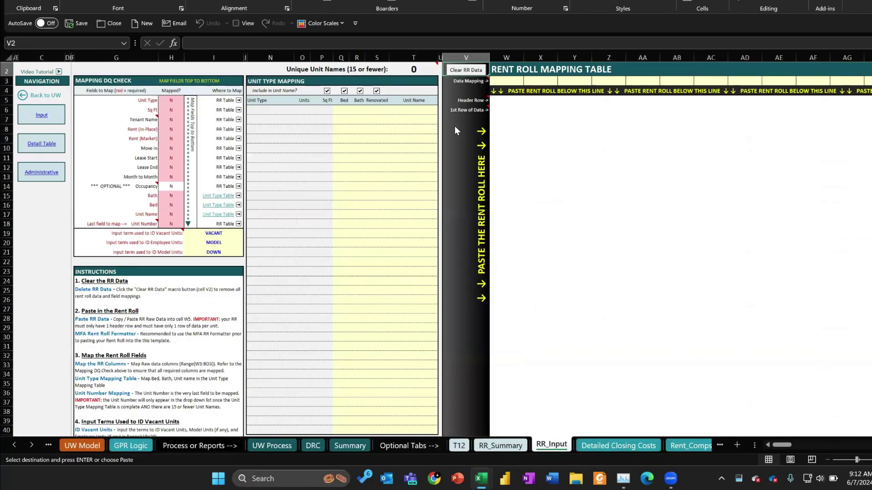
scroll(455, 126, up, 3)
scroll(454, 126, down, 2)
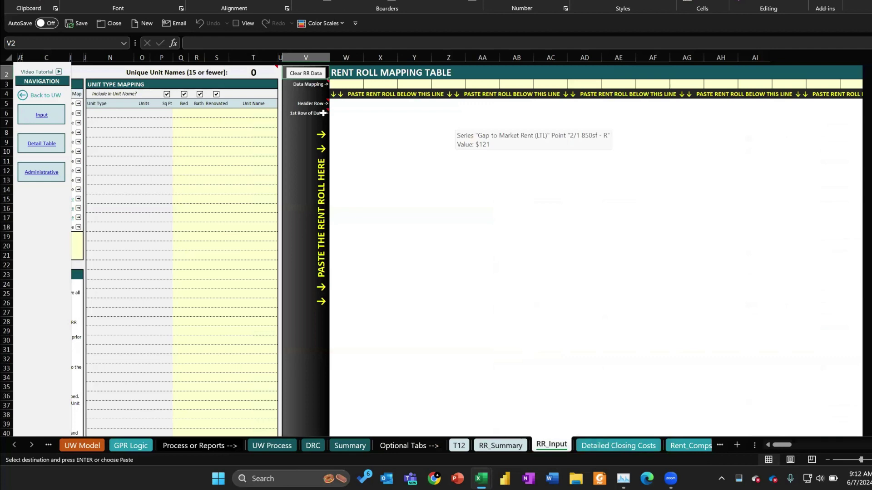
scroll(454, 126, up, 3)
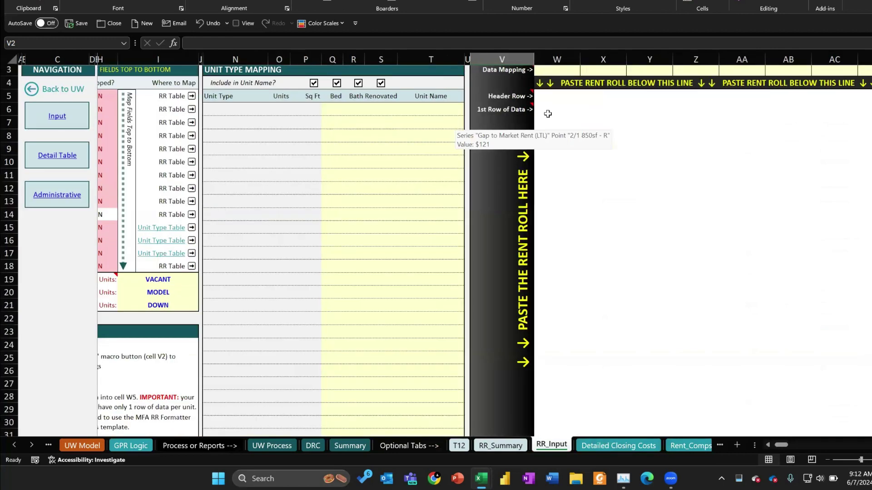
mouse_move(517, 95)
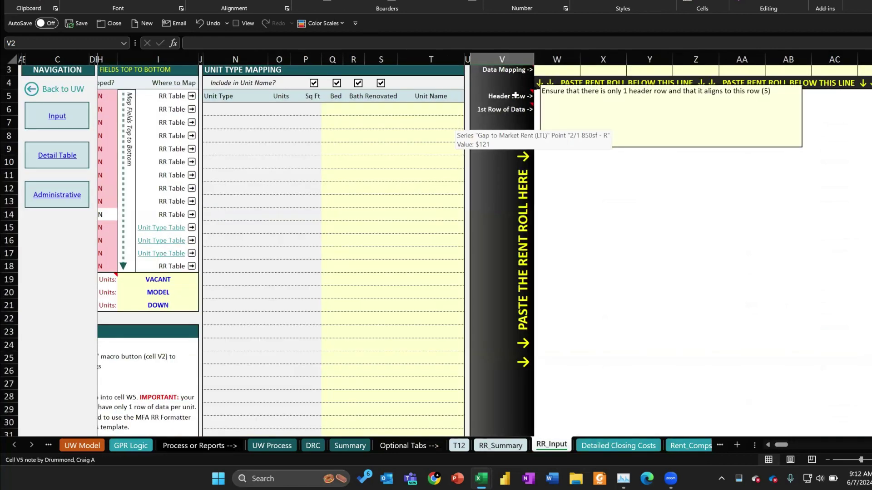
click(541, 96)
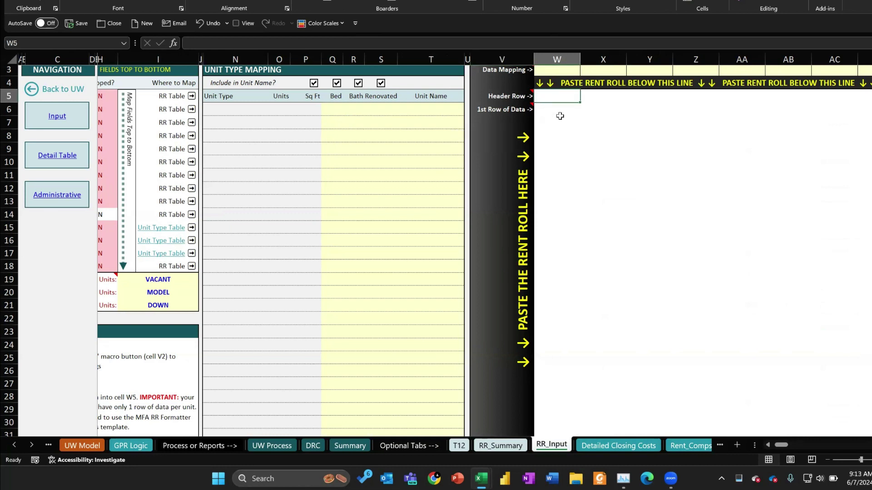
key(ctrl+v)
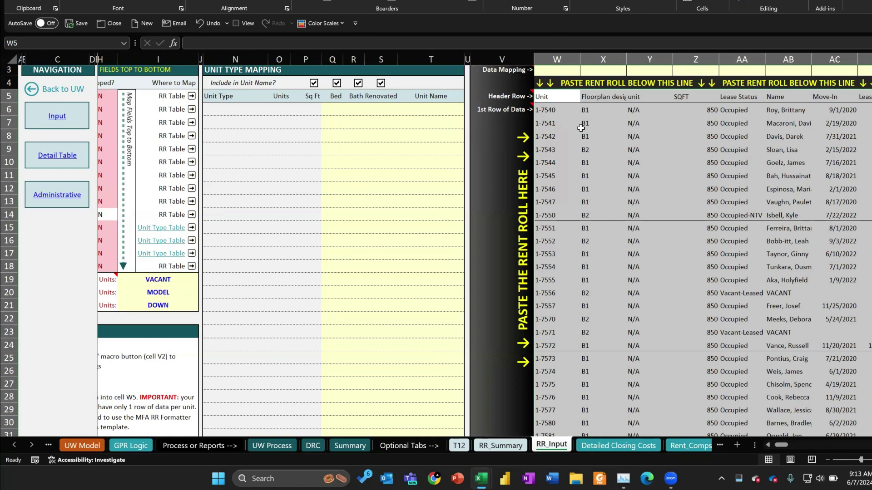
Step: Examine the Mapping DQ Check list for required and optional fields, mapping status and the notes on Occupancy and Unit Number
scroll(580, 128, down, 1)
scroll(581, 128, up, 1)
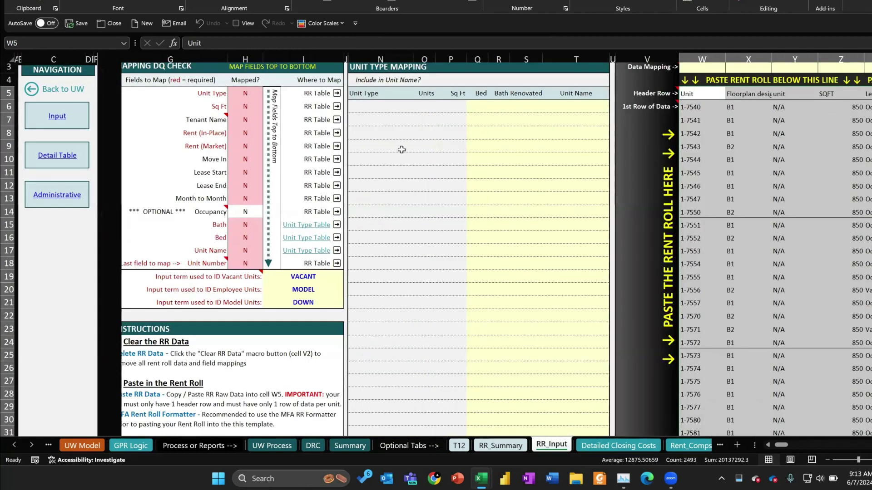
scroll(227, 129, down, 1)
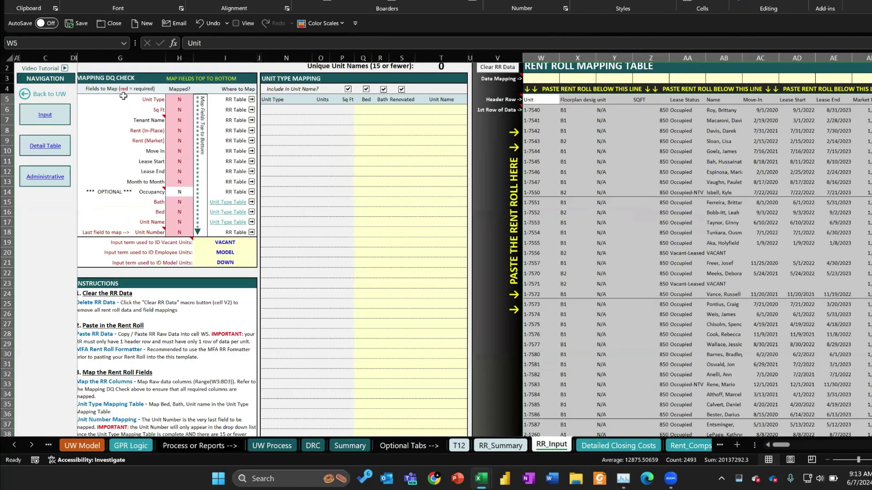
click(122, 97)
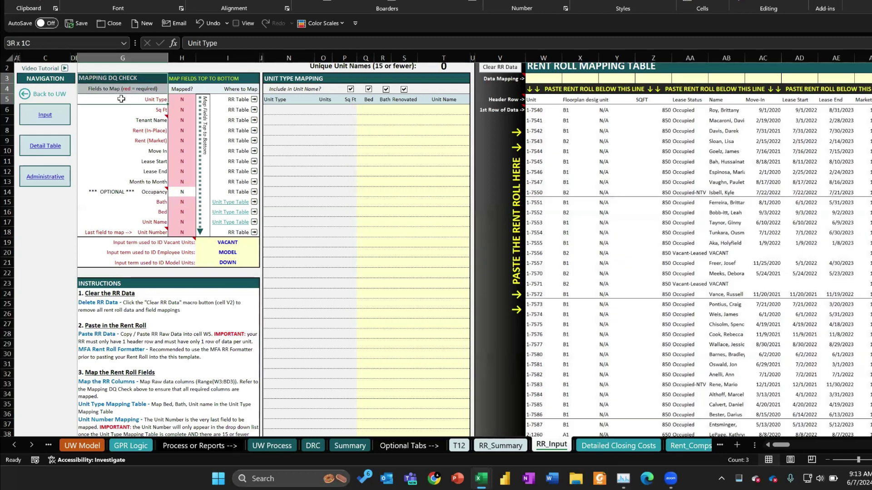
drag(121, 98, 190, 284)
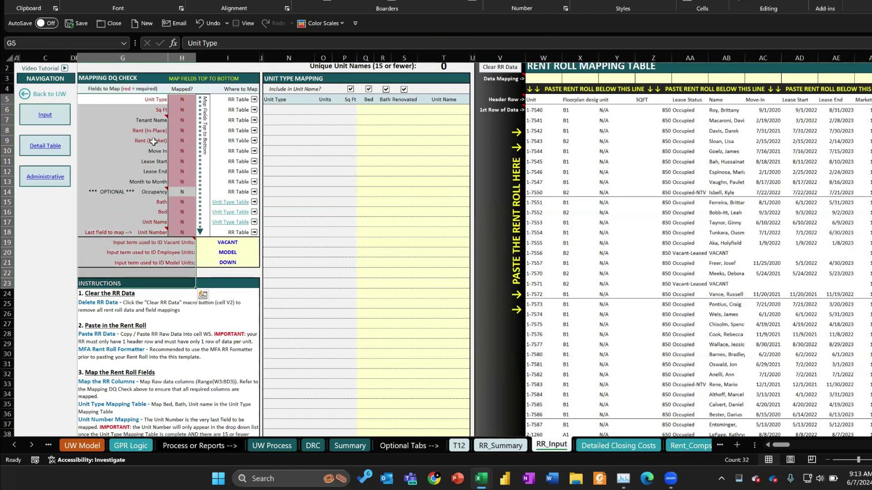
click(150, 104)
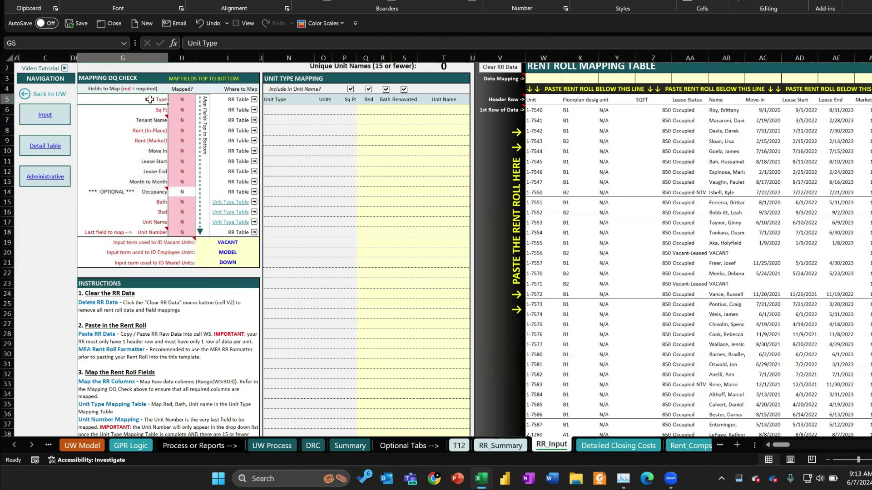
mouse_move(155, 189)
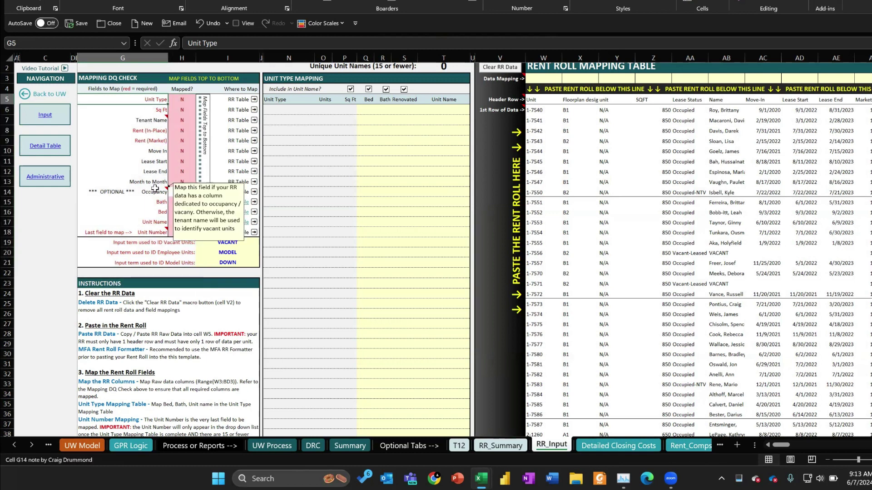
mouse_move(153, 234)
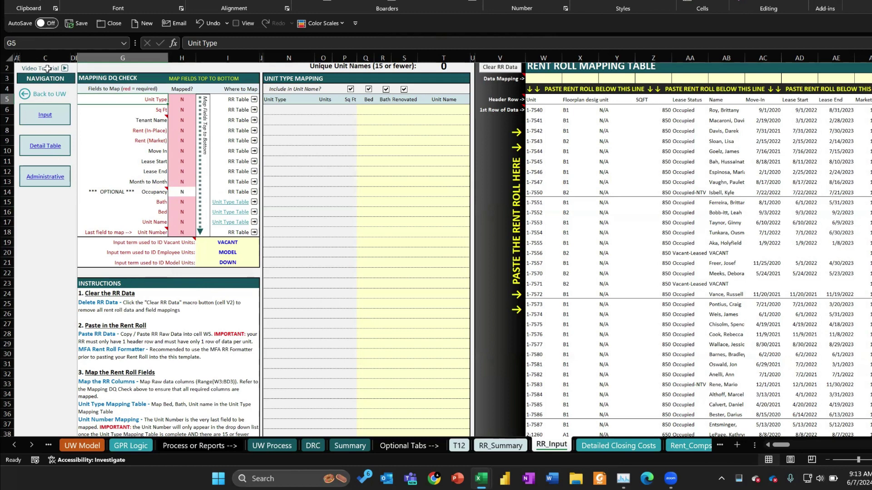
scroll(233, 121, left, 1)
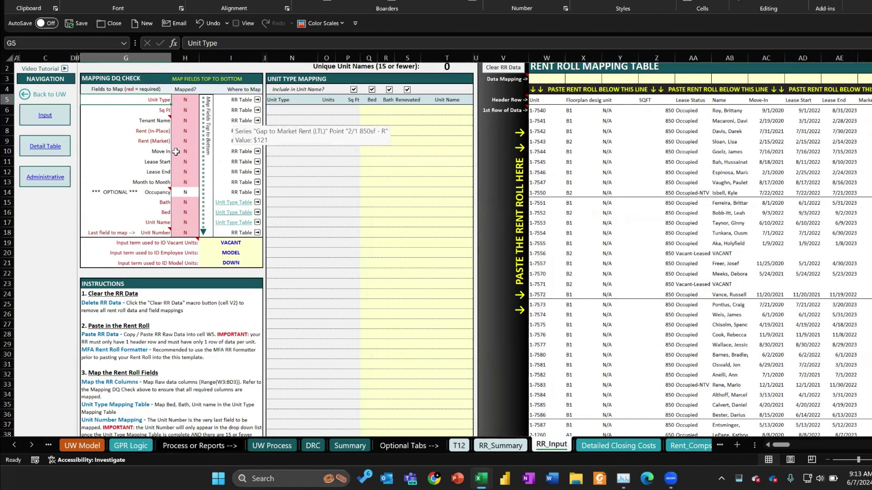
Step: Map the Floorplan design column in X3 to Unit Type and the SQFT column in Z3 to Sq Ft
scroll(410, 173, right, 4)
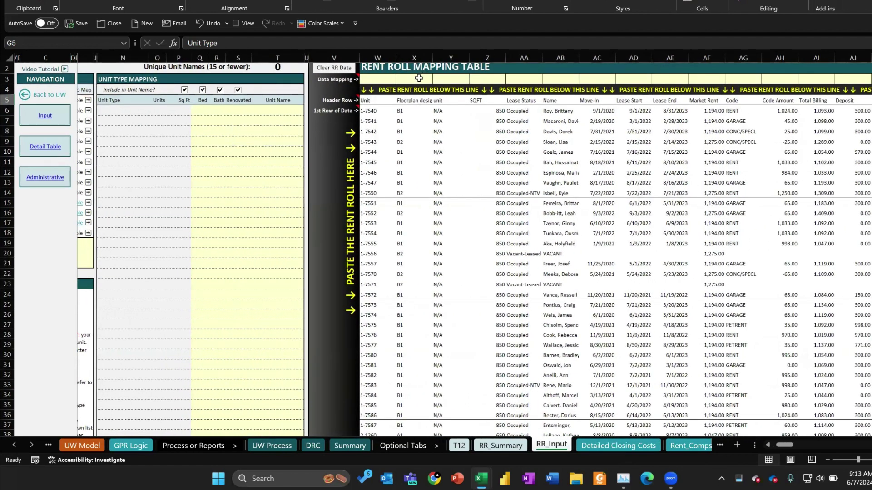
click(419, 79)
click(437, 79)
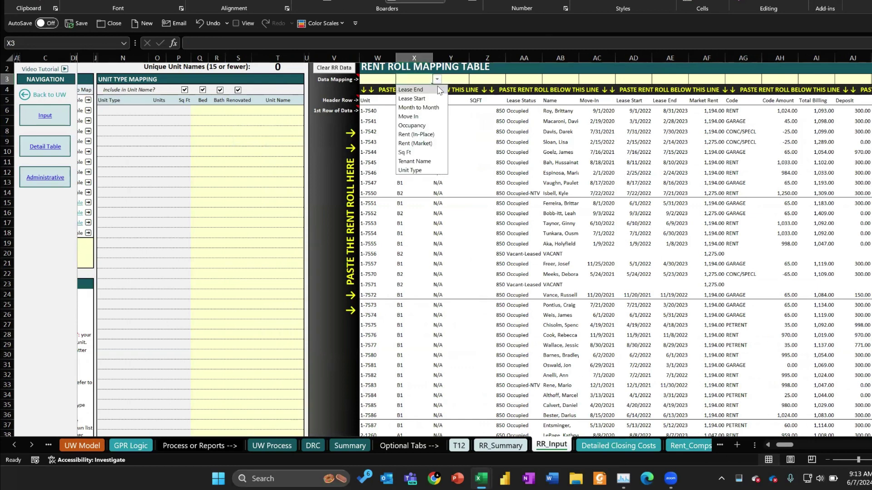
click(423, 170)
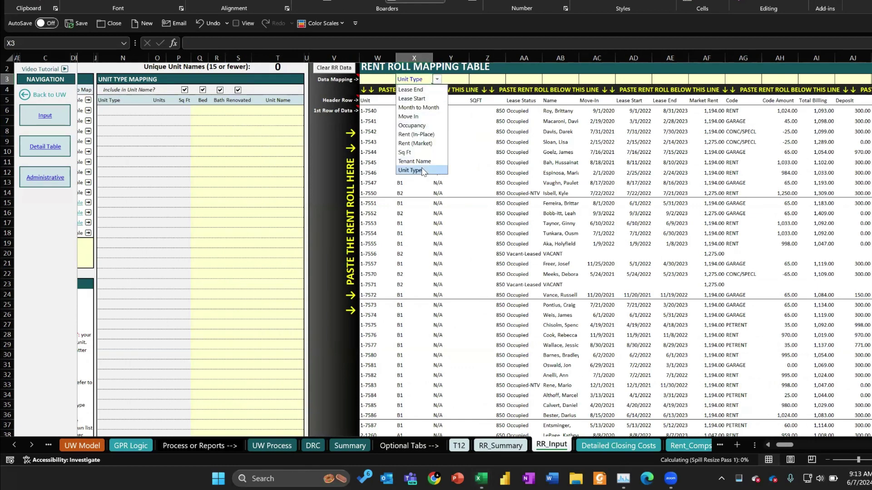
click(457, 81)
click(496, 81)
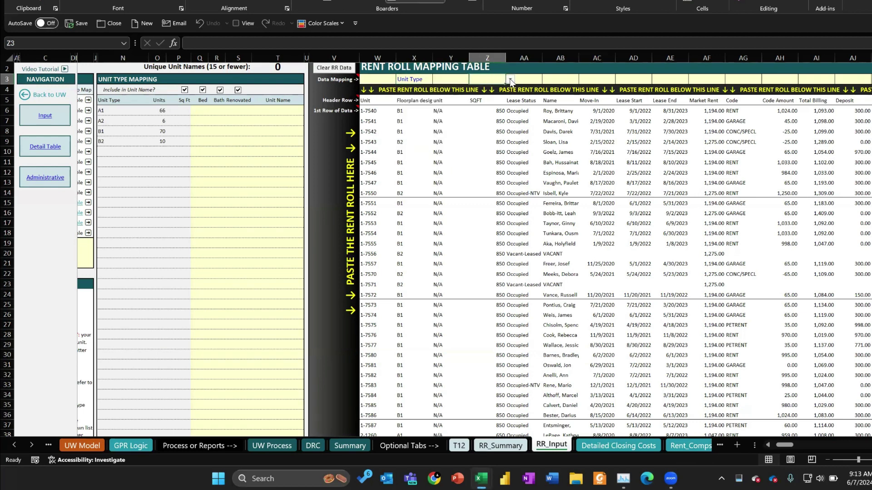
click(510, 80)
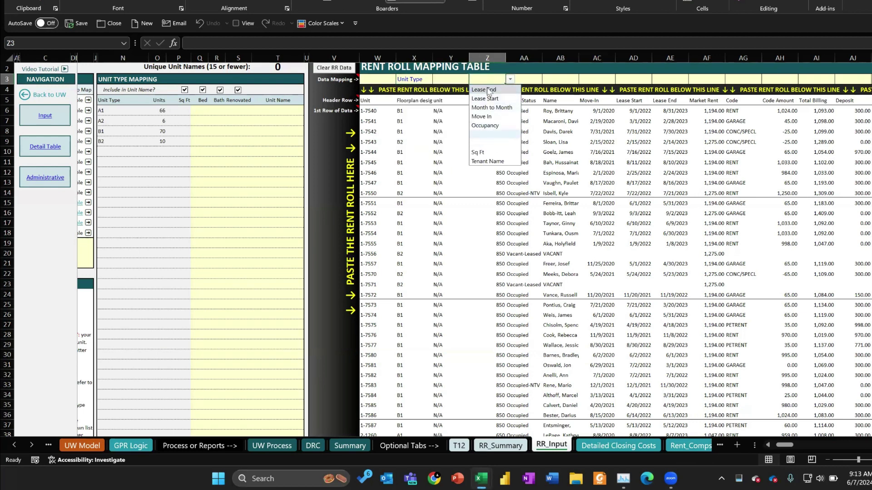
click(479, 152)
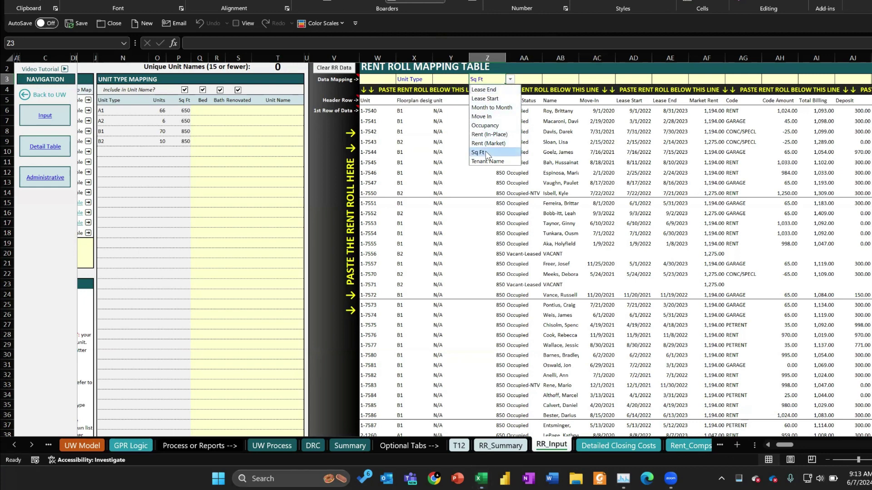
Step: Examine the mapping options for the Name column and compare its VACANT entries with the Lease Status column
scroll(544, 133, right, 2)
click(544, 133)
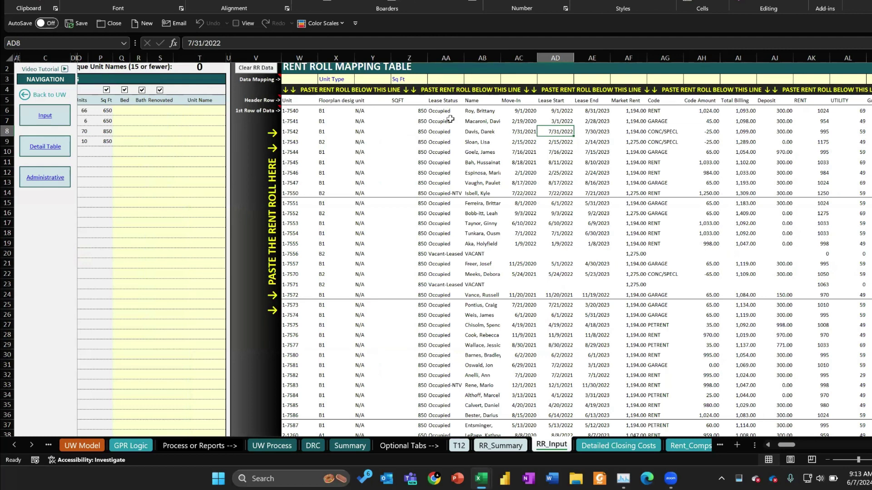
click(473, 79)
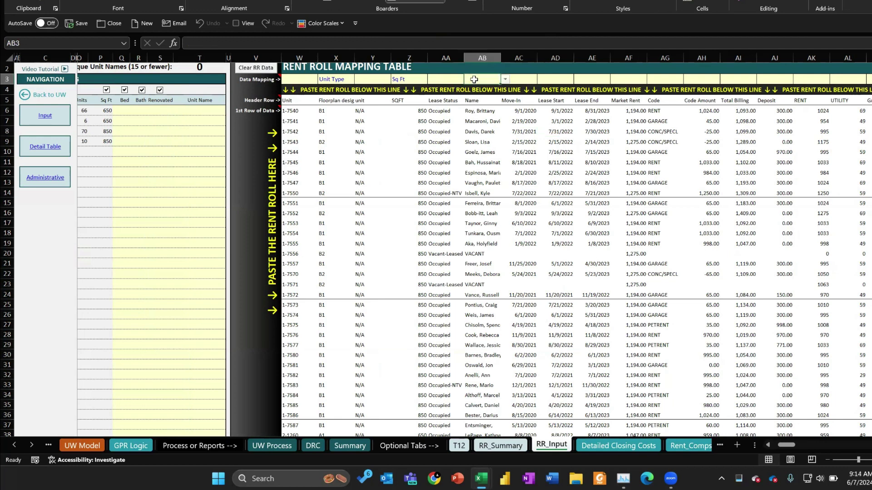
click(504, 80)
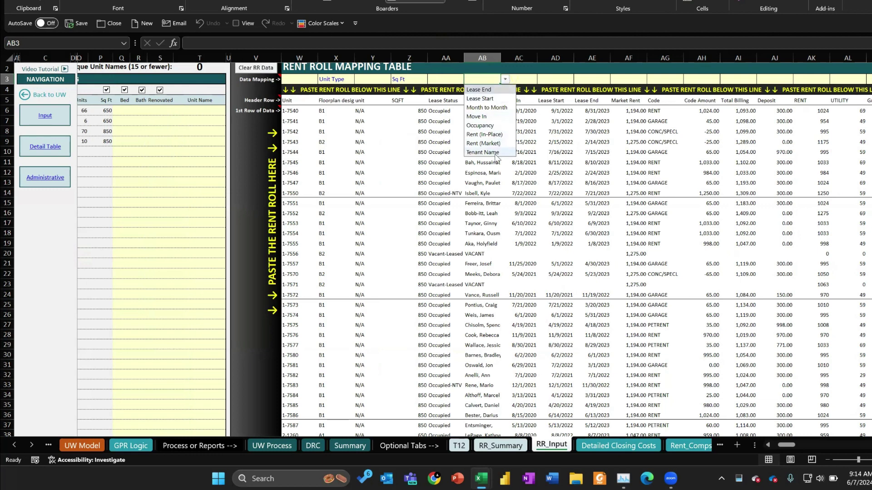
click(472, 254)
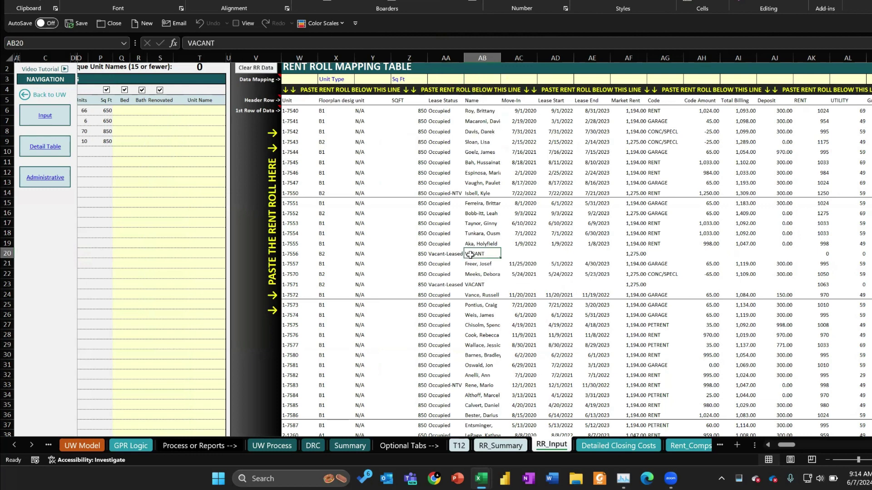
key(F2)
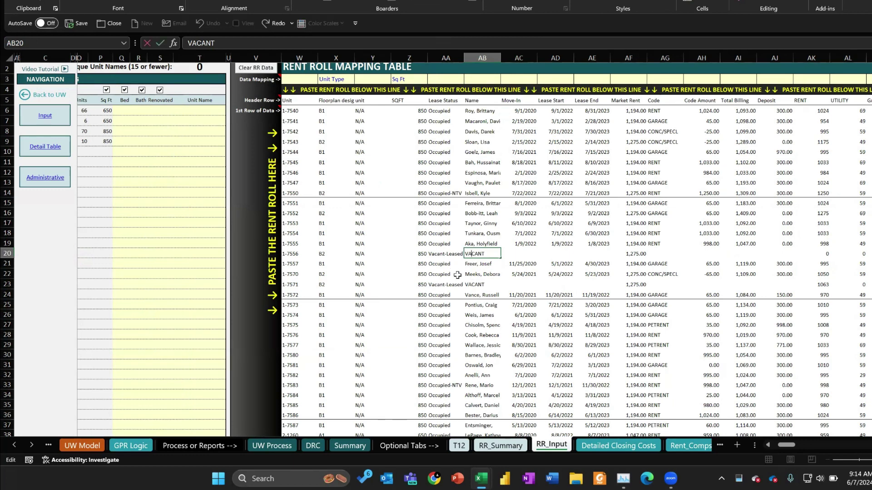
click(458, 274)
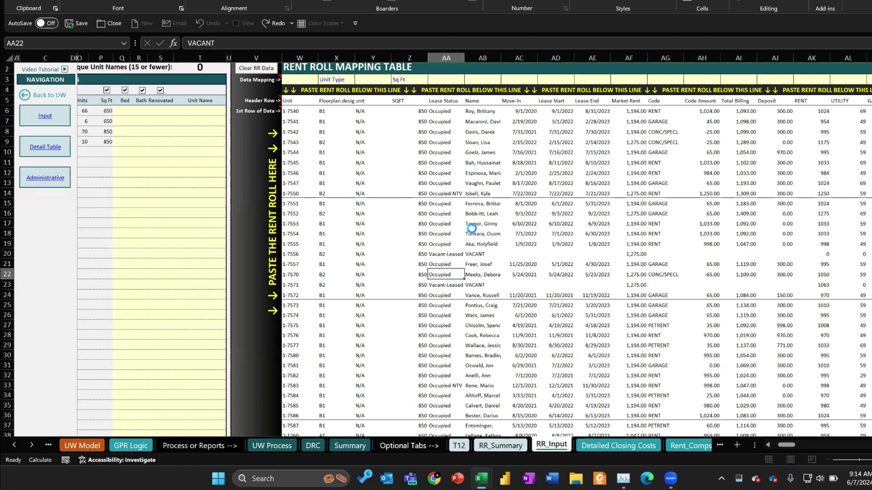
click(472, 229)
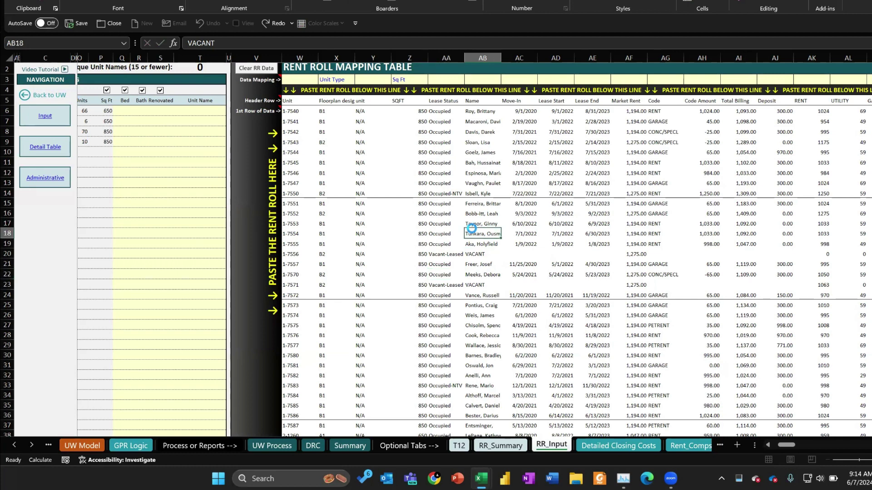
scroll(472, 229, up, 1)
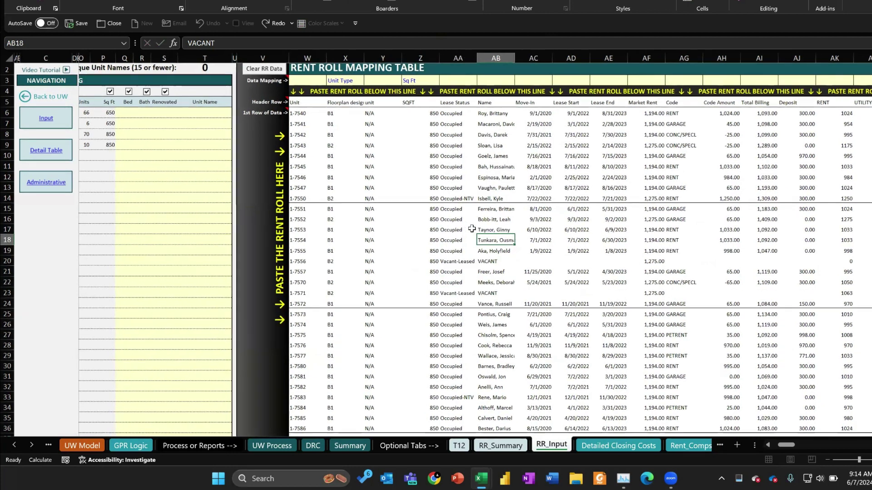
click(487, 258)
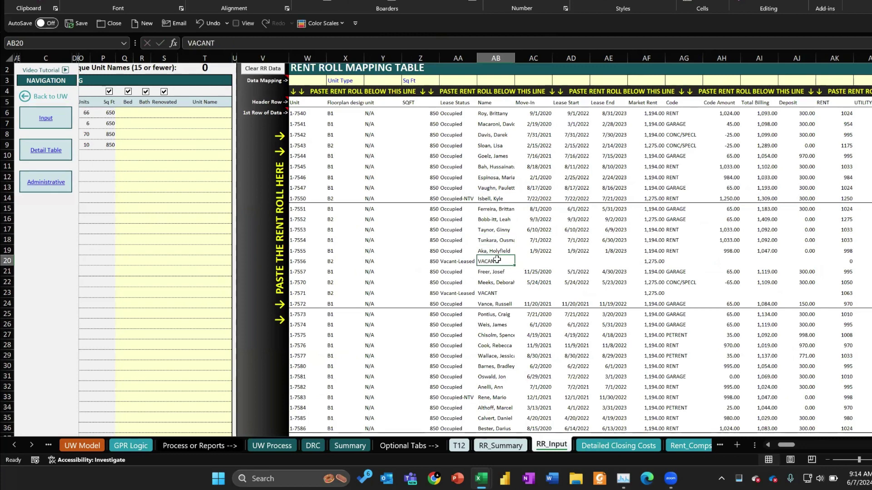
click(453, 259)
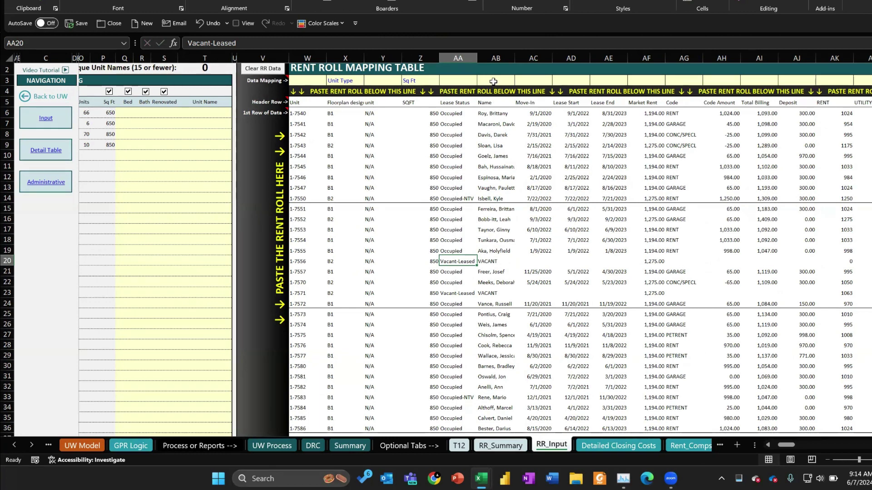
click(496, 231)
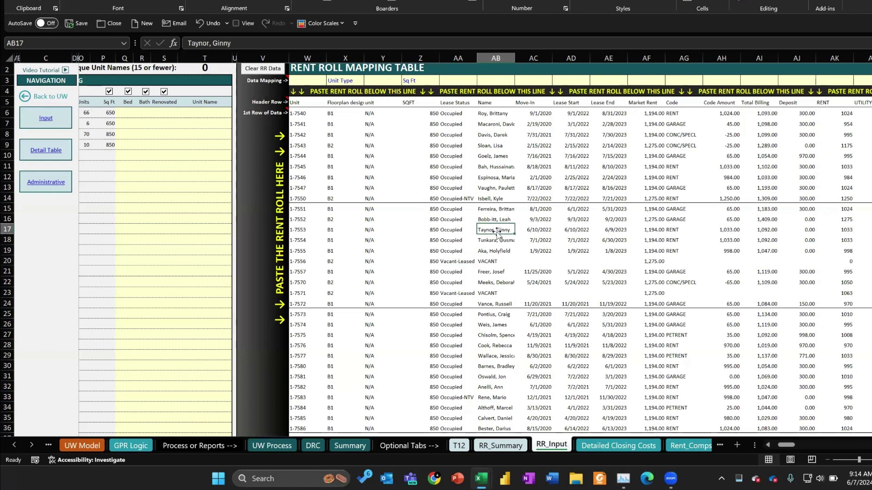
click(494, 262)
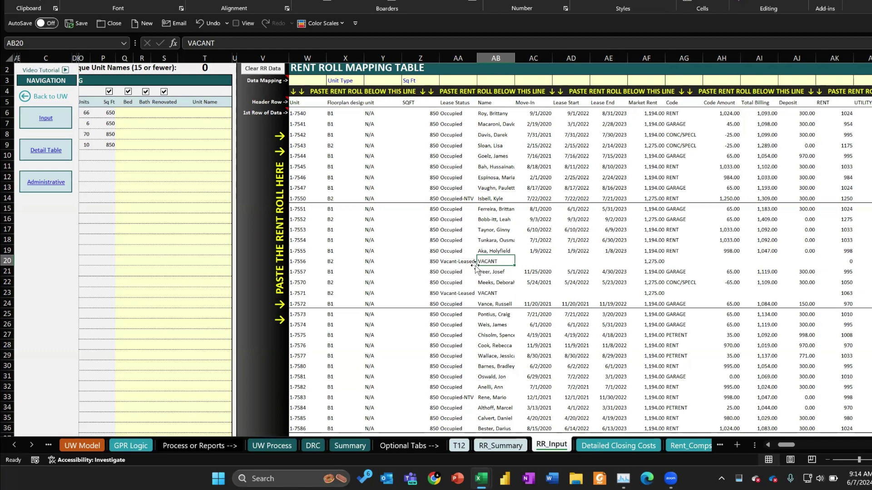
Step: Map the Name column in AB3 to Tenant Name
click(485, 81)
click(518, 81)
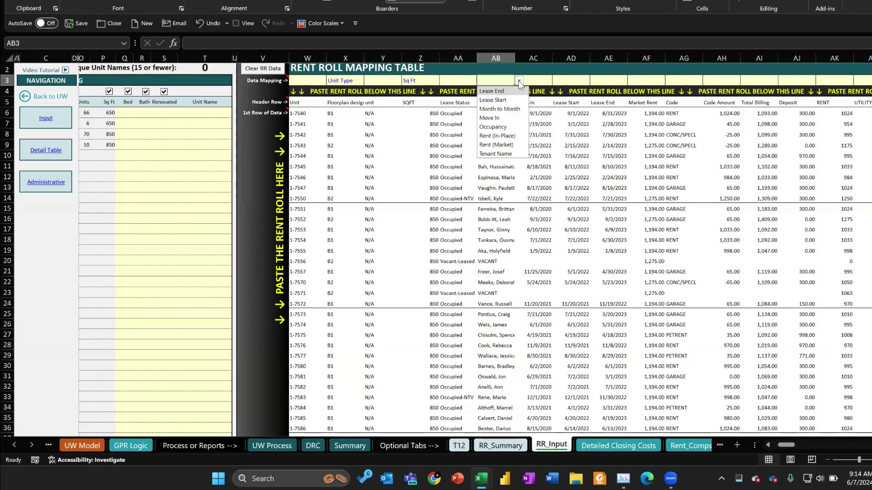
click(495, 154)
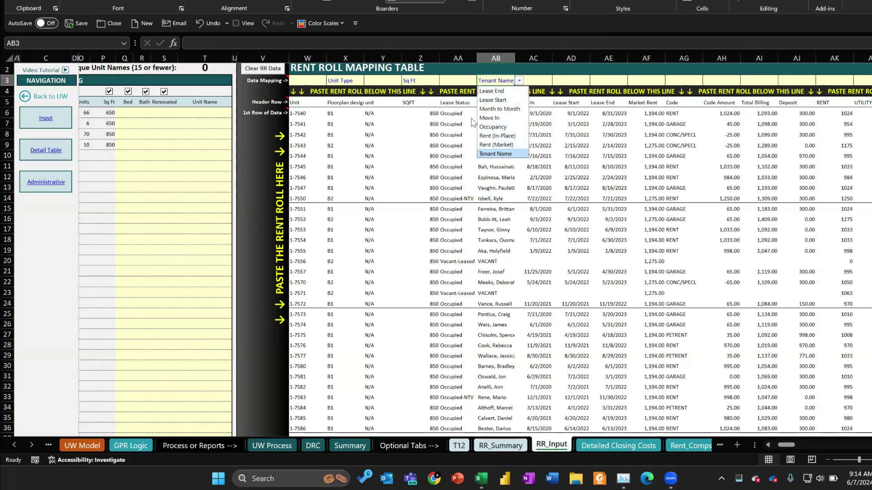
Step: Review the mapping options for the Lease Status column, including Occupancy, leaving the field blank
click(459, 79)
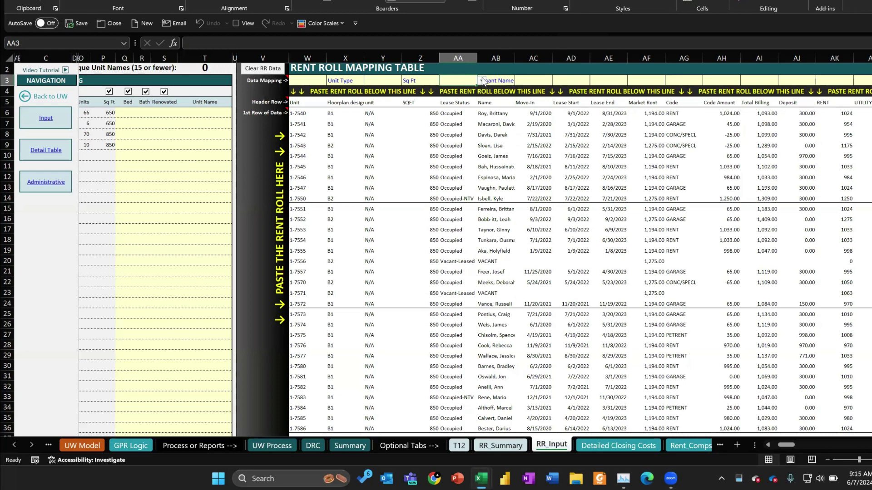
click(481, 80)
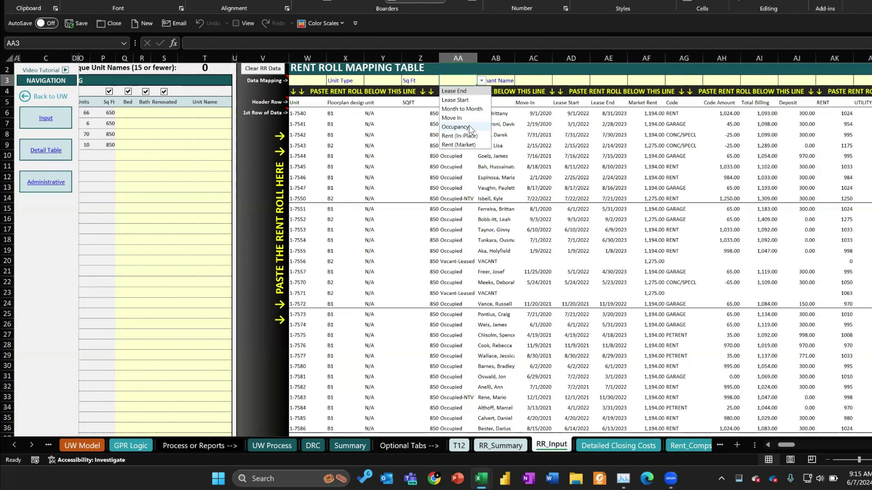
click(523, 113)
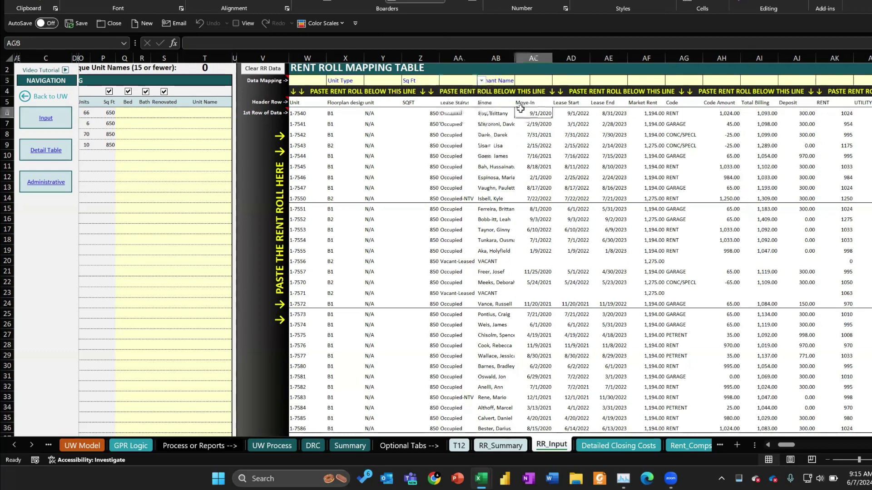
Step: Map the Move-In column in AC3 to Move In and the Lease Start column in AD3 to Lease Start
click(539, 81)
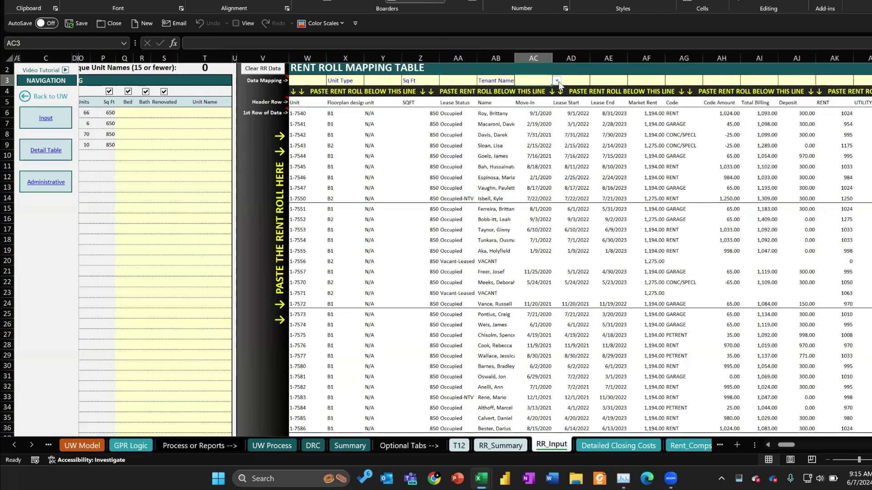
click(557, 82)
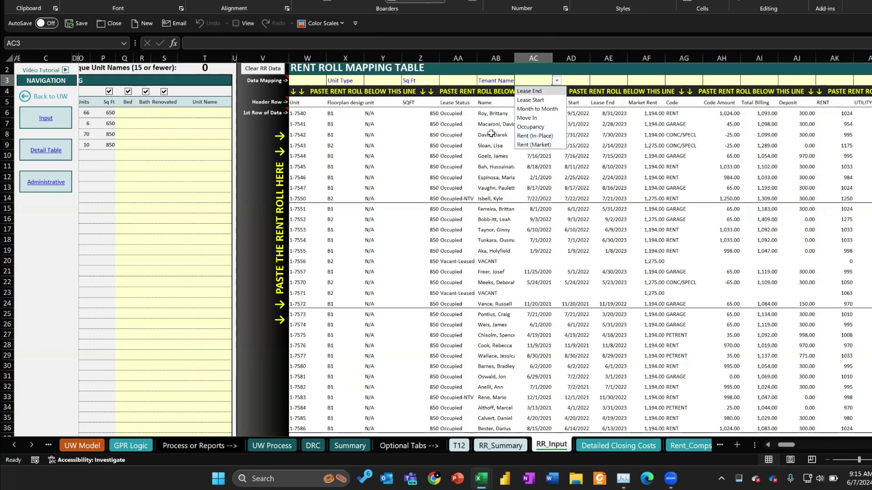
click(532, 119)
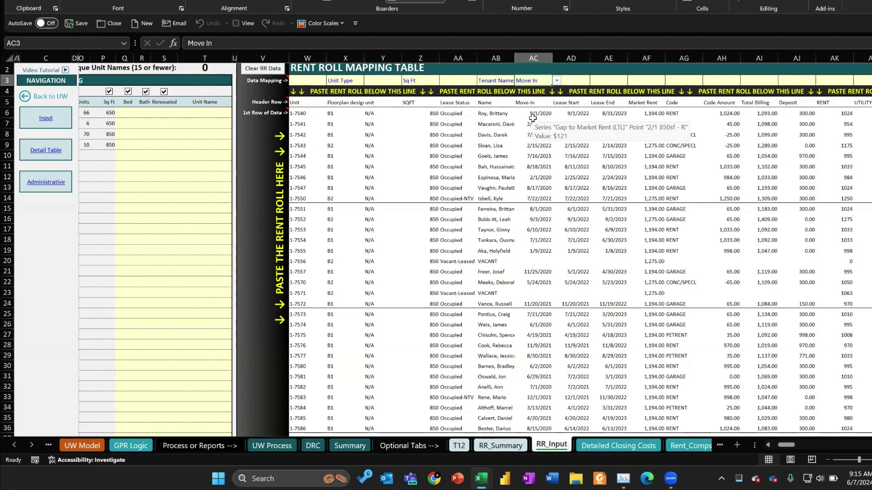
click(575, 81)
click(593, 81)
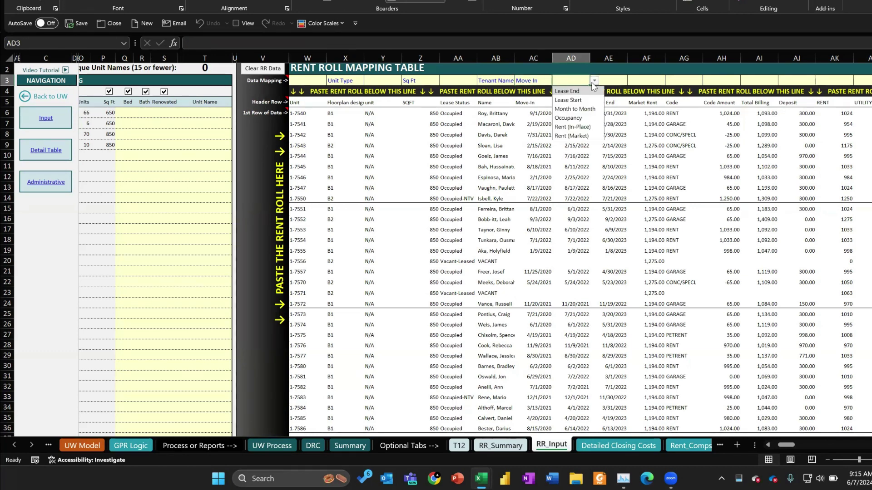
click(584, 99)
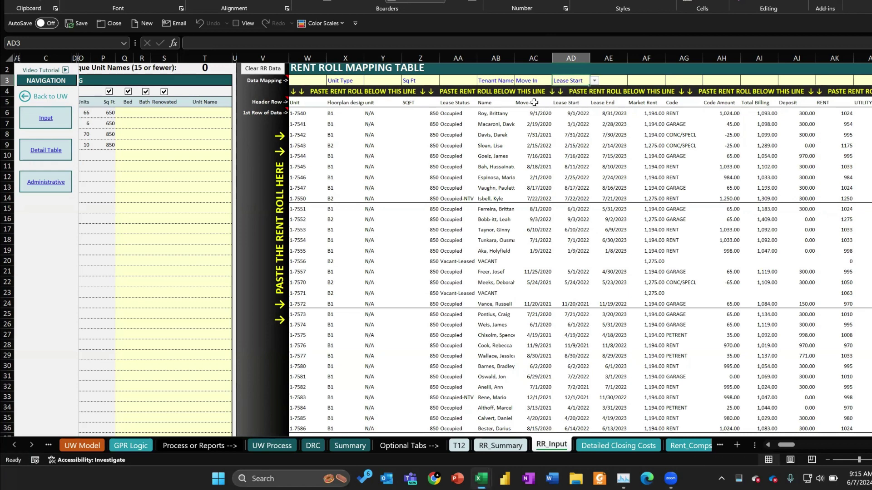
Step: Compare the Move-In dates with the Lease Start and Lease End columns in the pasted rent roll
click(534, 102)
click(602, 100)
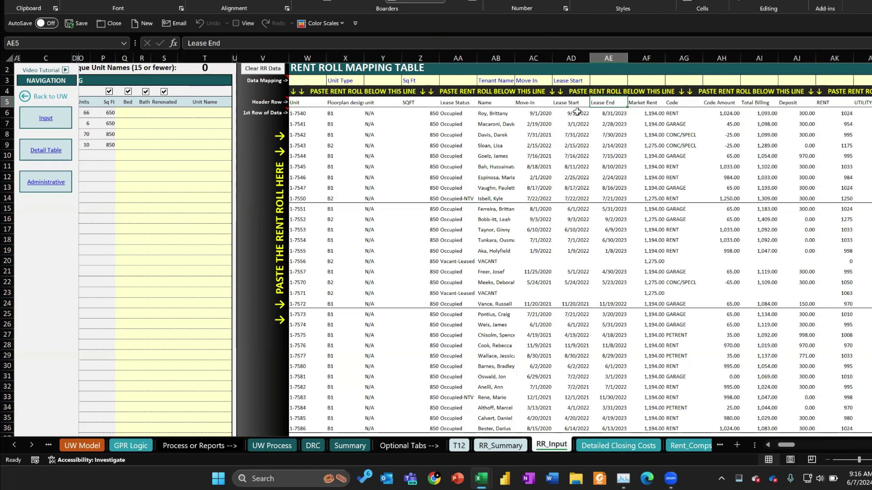
click(538, 114)
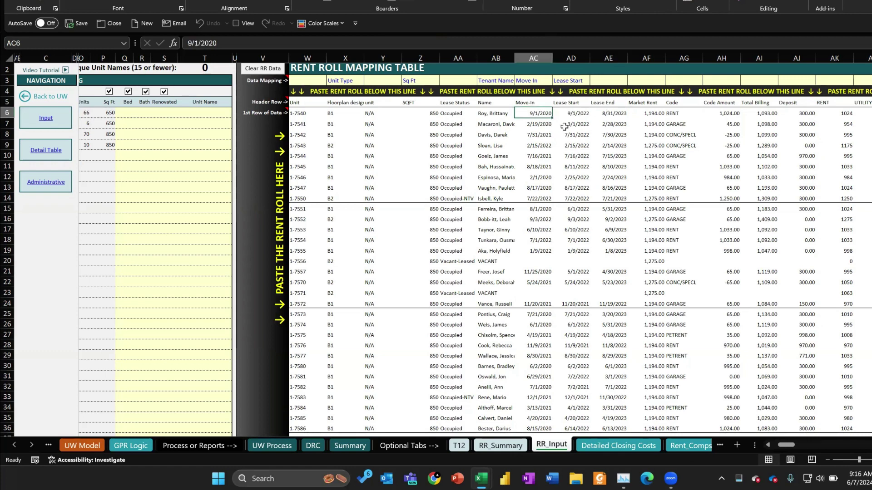
click(575, 115)
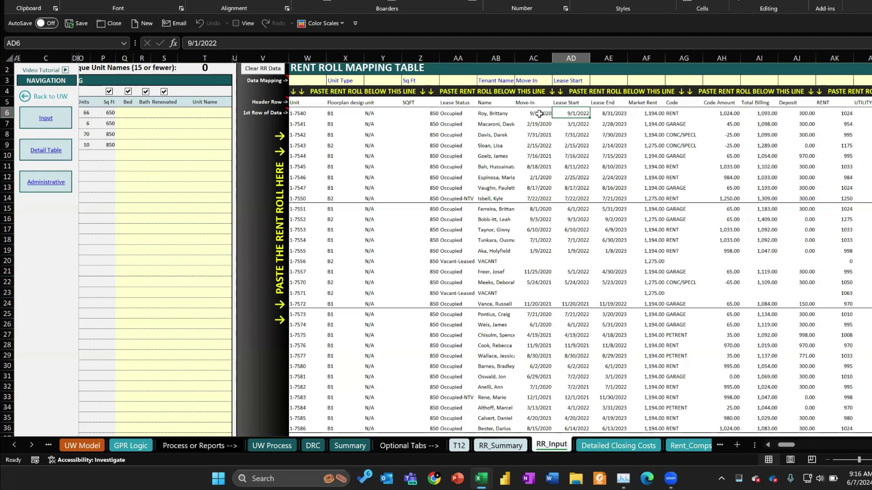
right_click(566, 104)
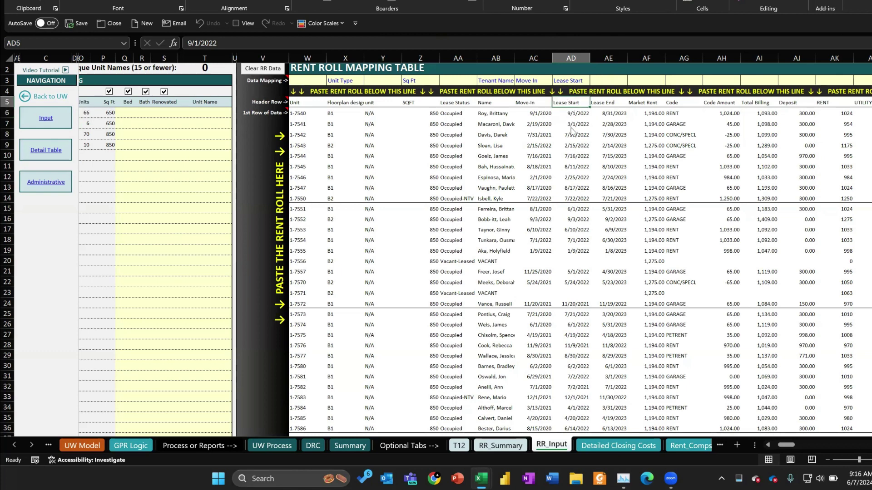
key(Escape)
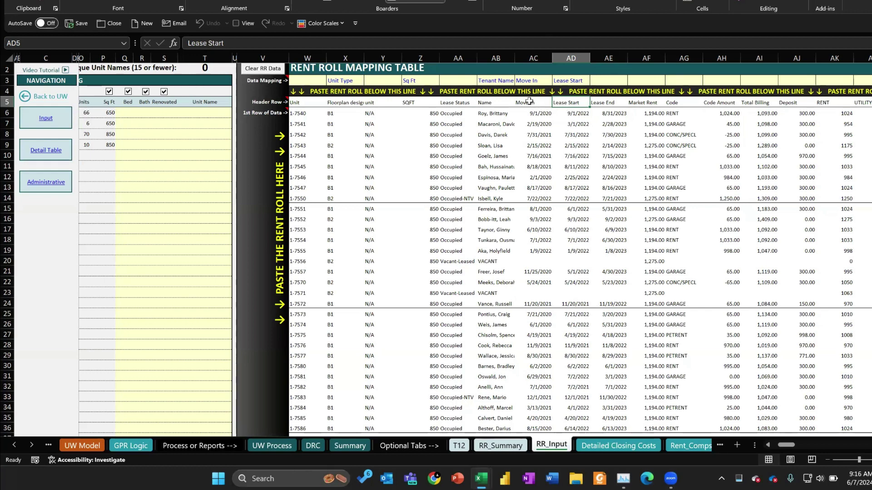
drag(529, 101, 534, 178)
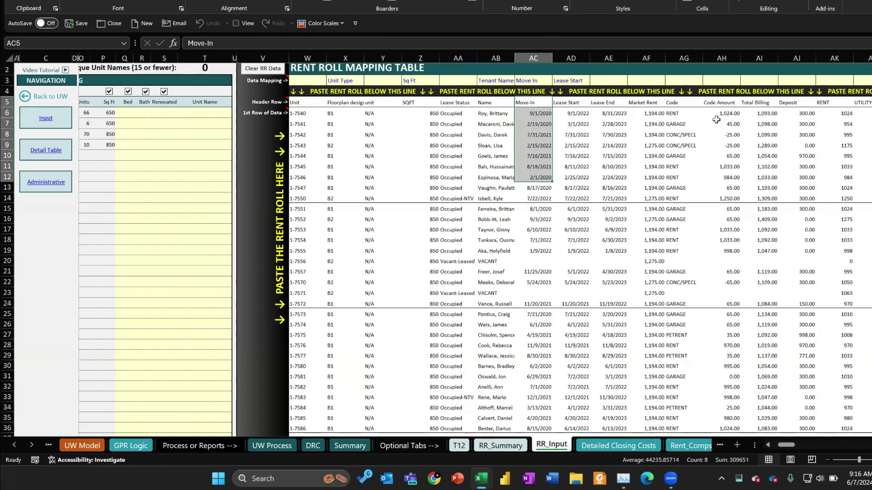
scroll(716, 119, right, 6)
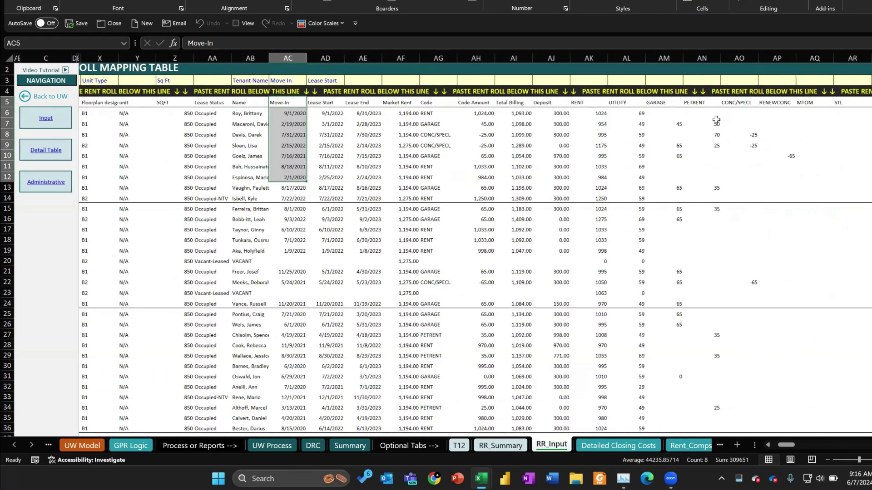
Step: Map the Lease End column in AE3 to Lease End and the Market Rent column in AF3 to Rent (Market)
scroll(802, 122, right, 1)
click(849, 103)
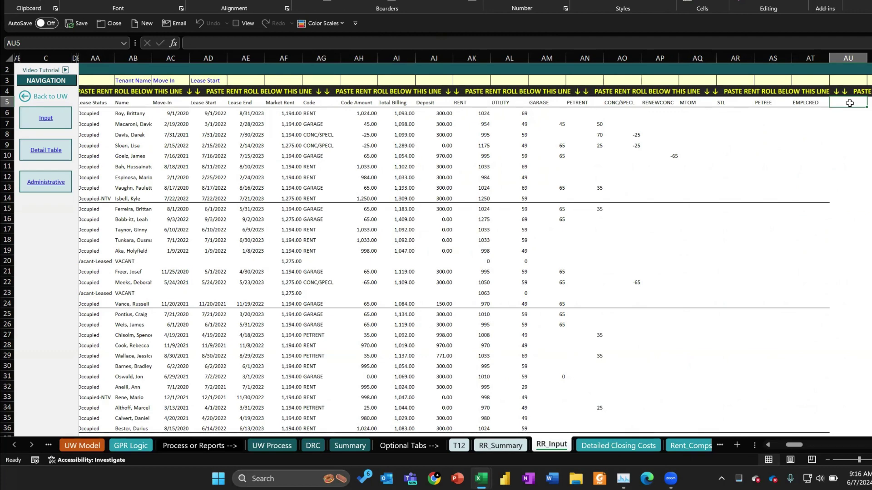
scroll(849, 103, left, 2)
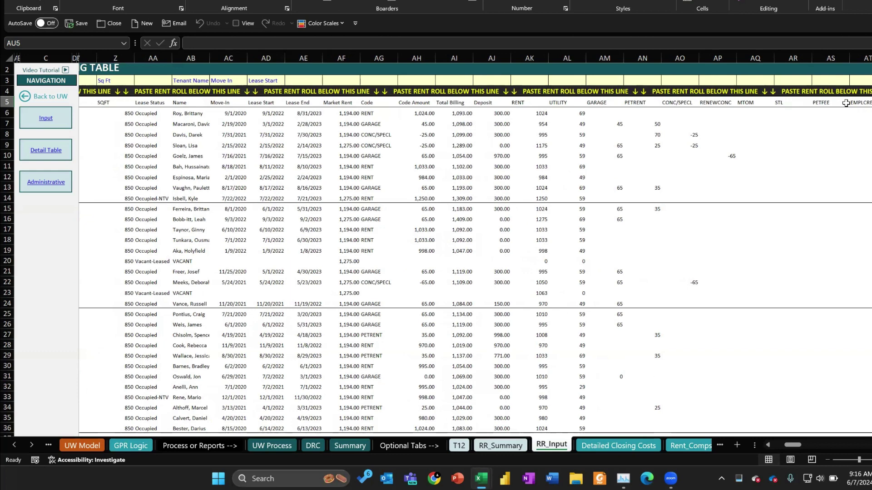
scroll(407, 81, left, 3)
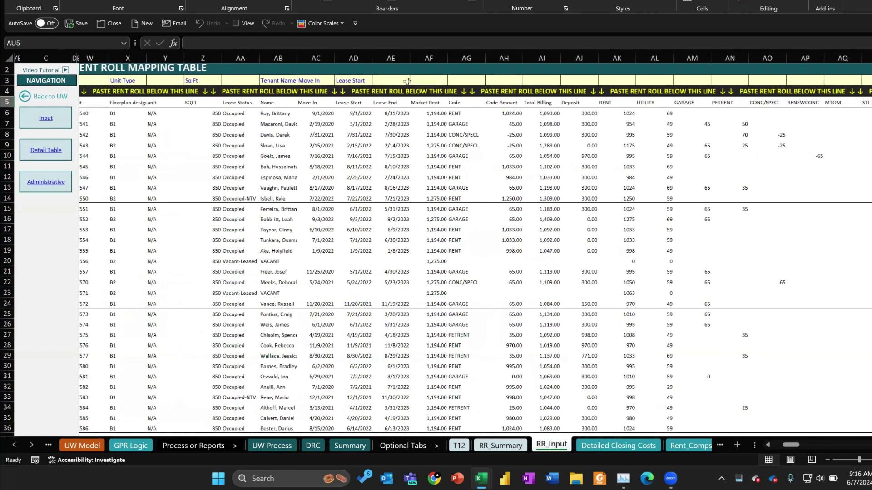
click(408, 82)
click(414, 80)
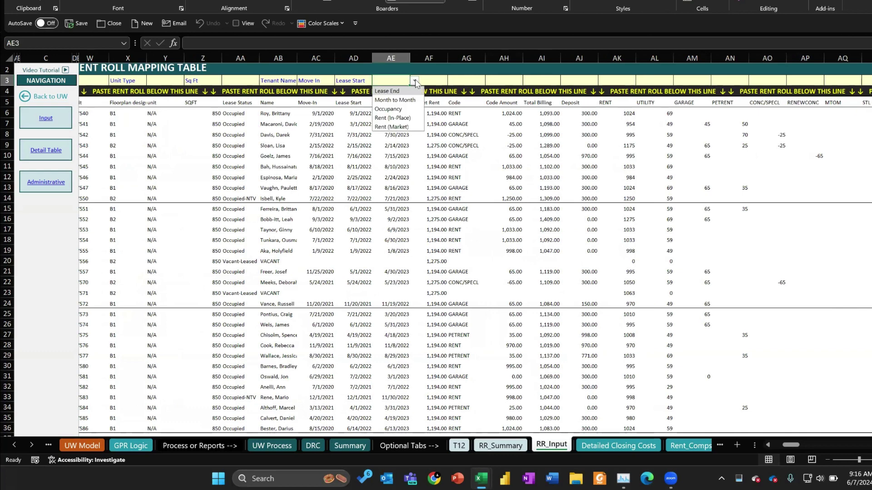
click(402, 91)
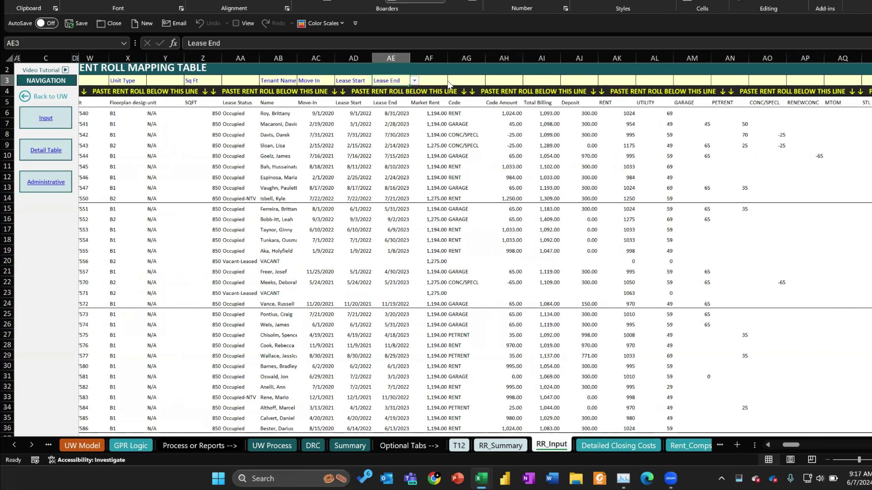
click(444, 84)
click(414, 81)
click(463, 117)
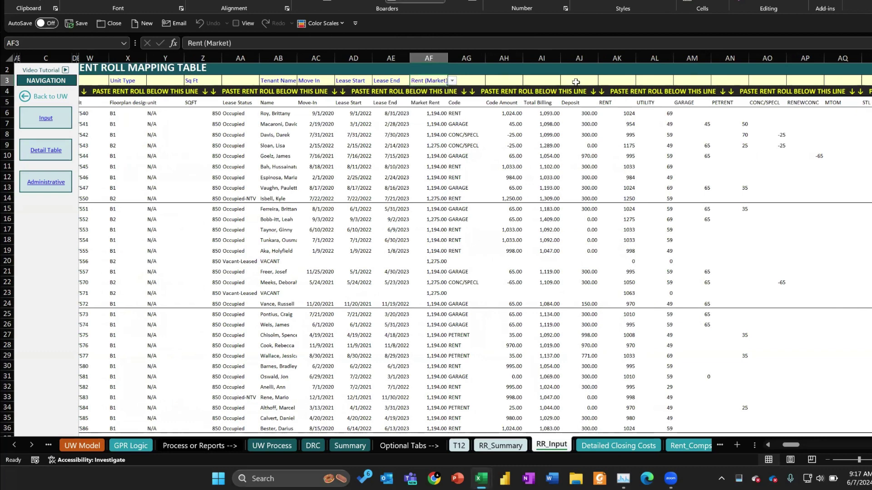
Step: Map the RENT column in AK3 to Rent (In-Place)
click(610, 82)
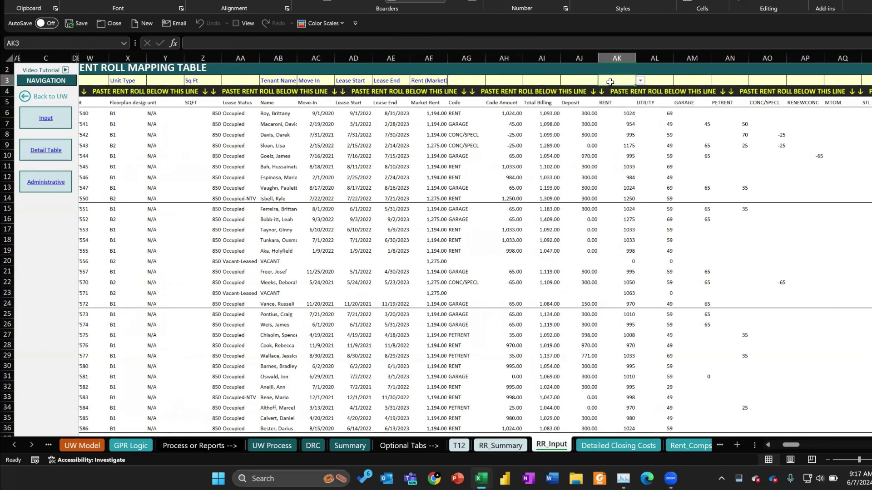
click(641, 82)
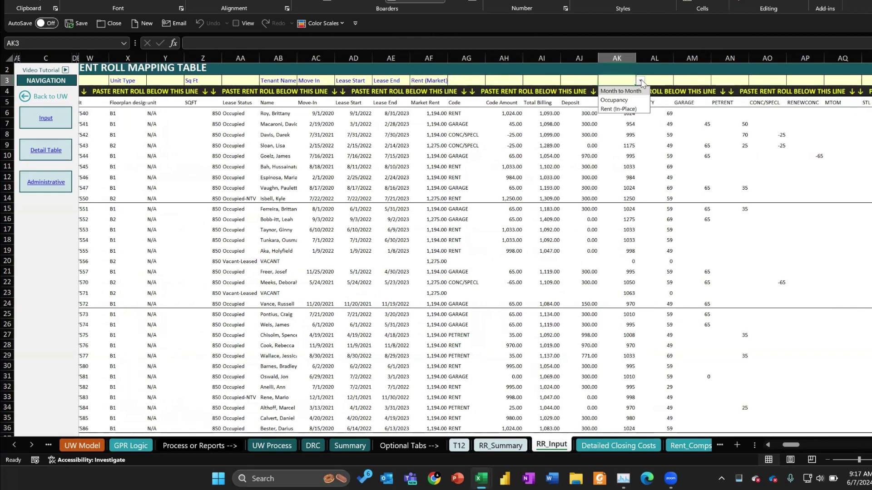
click(631, 112)
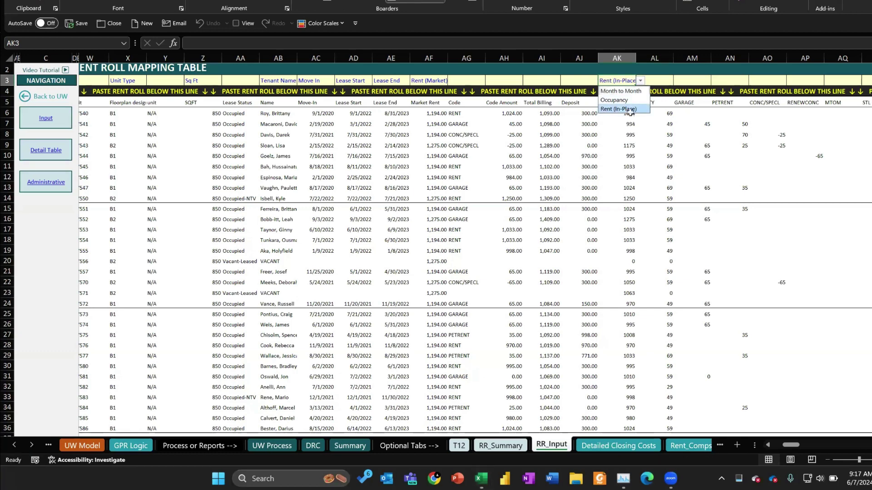
click(630, 111)
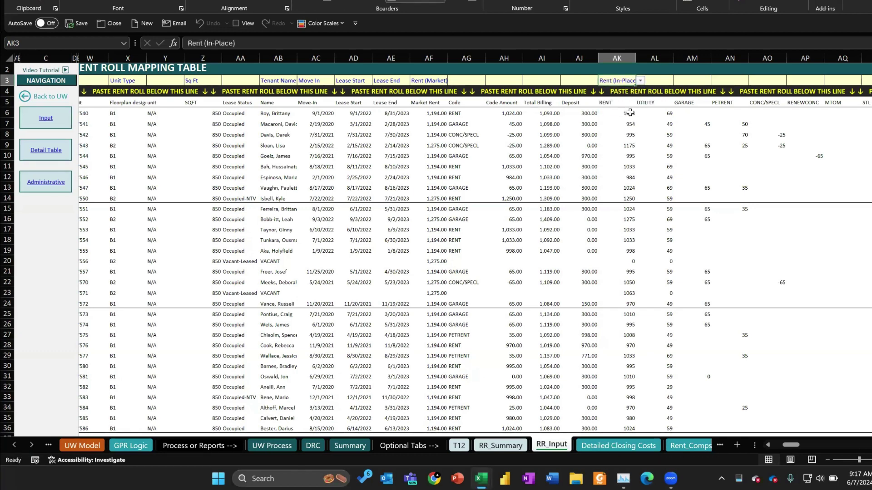
Step: Map the MTOM column in AQ3 to Month to Month
scroll(636, 109, right, 3)
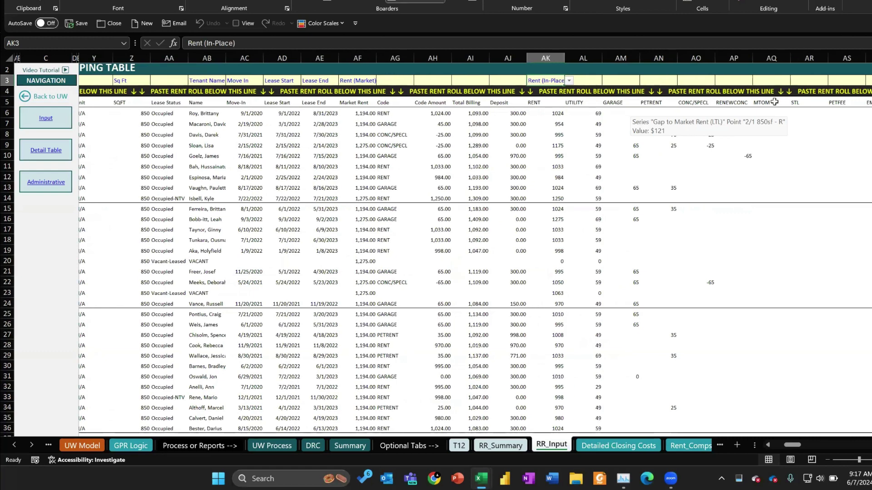
click(770, 103)
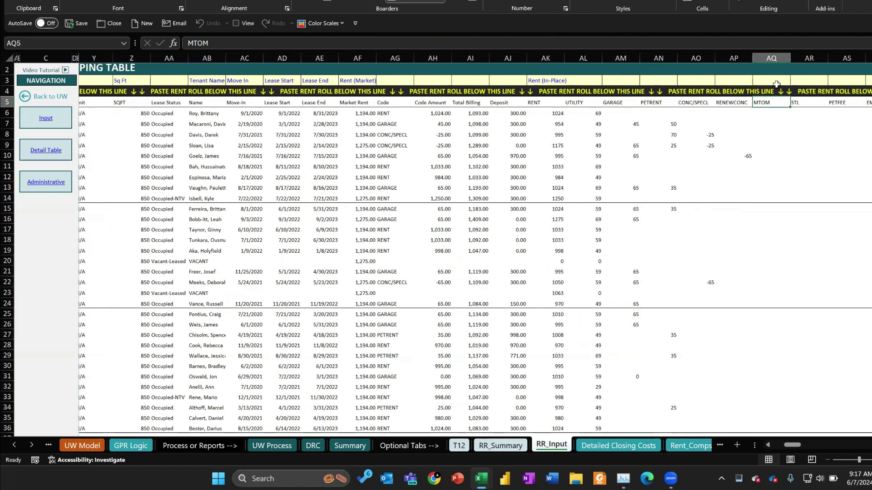
click(777, 82)
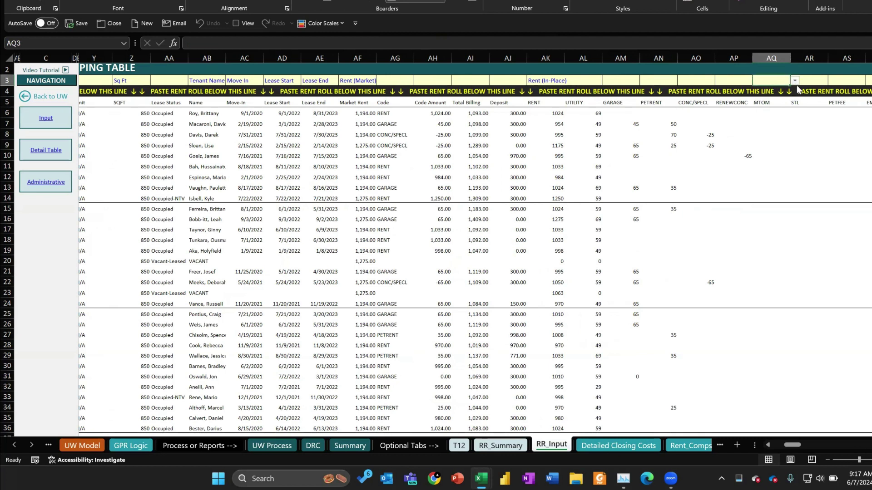
click(794, 80)
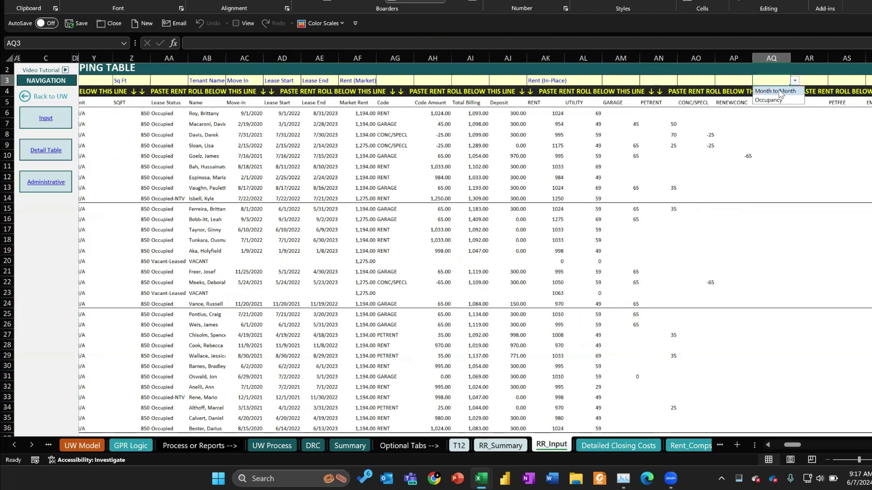
click(779, 93)
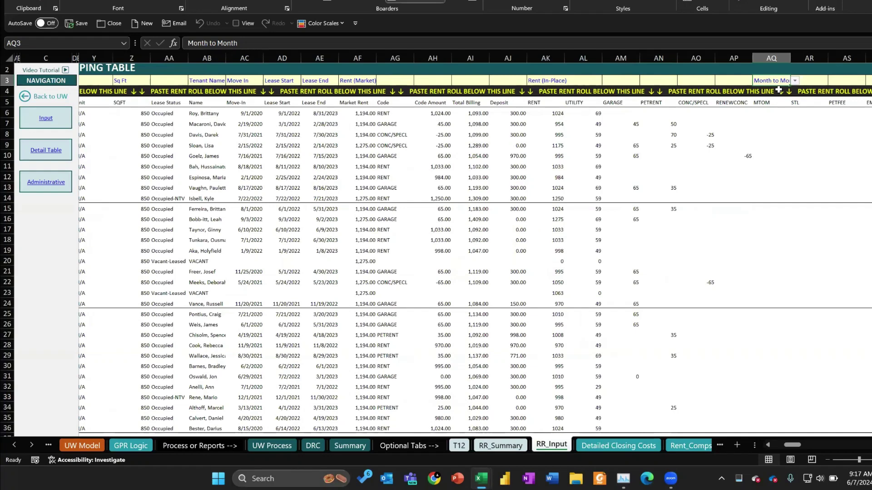
Step: Check the Mapping DQ Check for fields still unmapped and examine the unit types in the Unit Type Mapping table
scroll(739, 127, left, 3)
scroll(739, 126, left, 5)
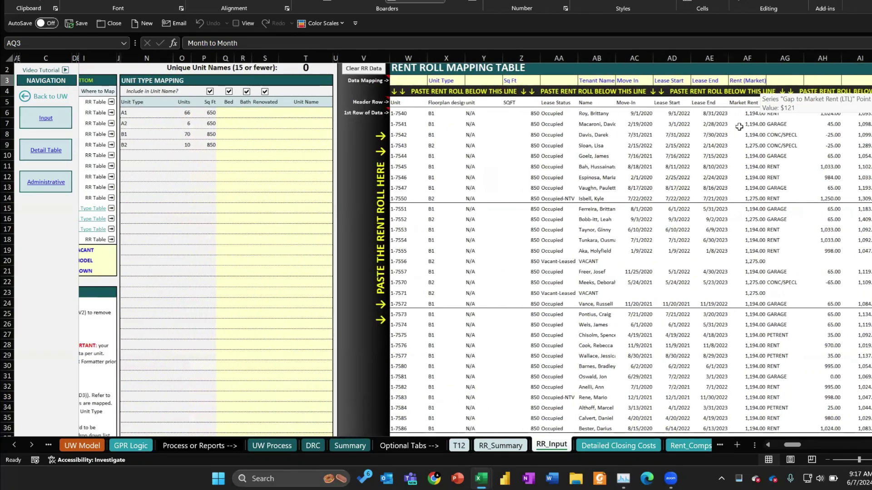
scroll(739, 127, left, 5)
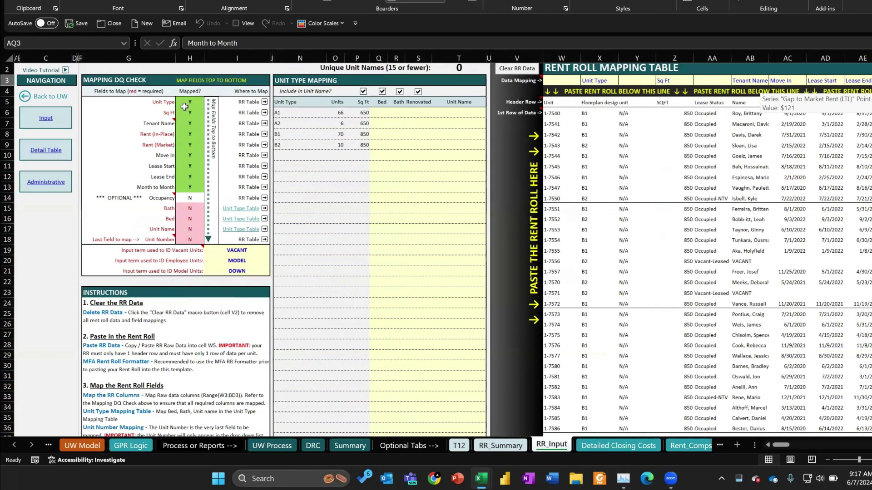
drag(184, 104, 190, 229)
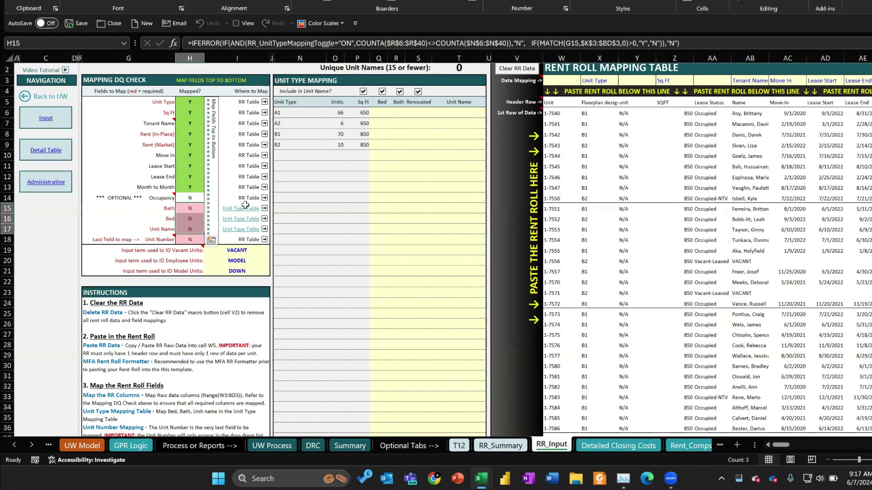
click(296, 82)
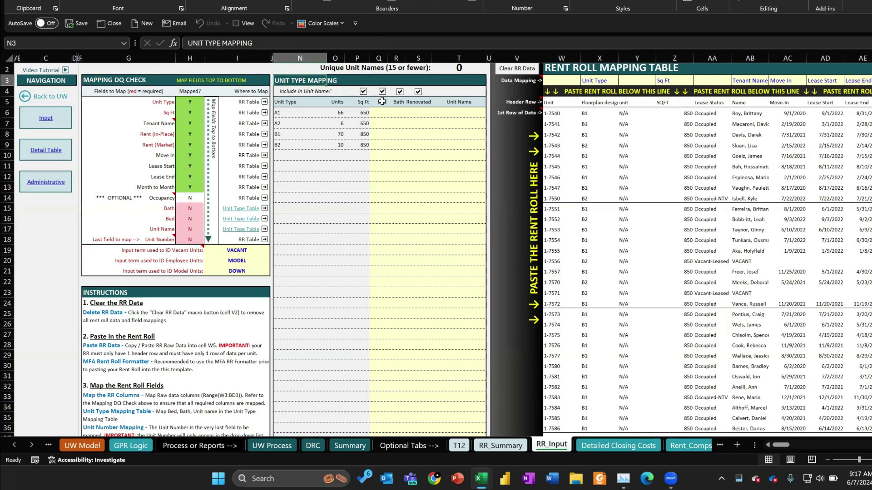
click(299, 112)
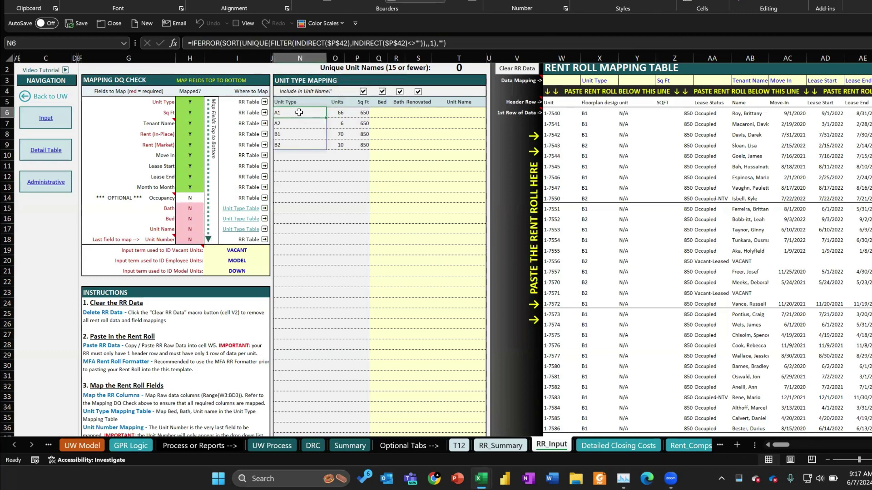
Step: Fill the Bed column of the Unit Type Mapping table with 1 for A1 and A2 and 2 for B1 and B2
click(376, 114)
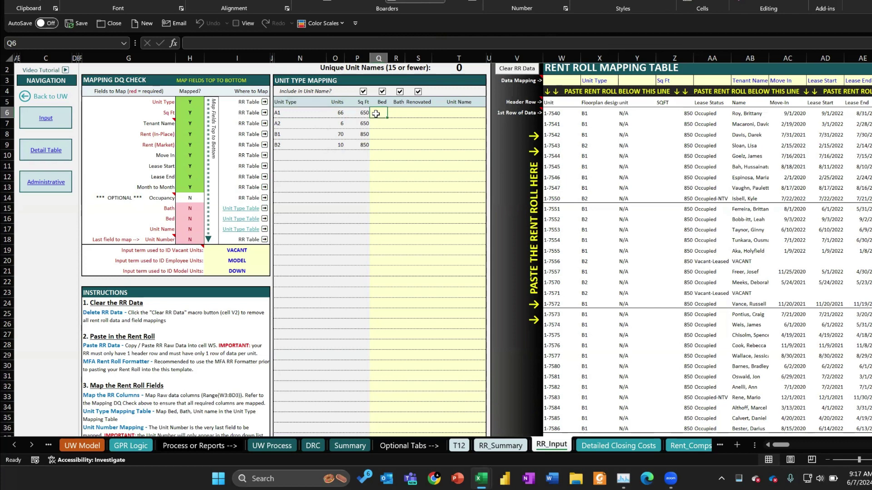
text(1)
key(Return)
text(1)
key(Return)
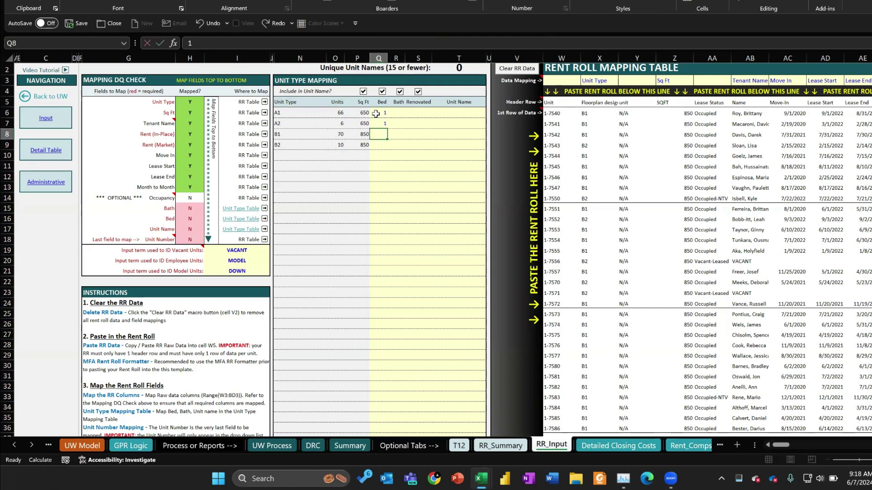
text(1)
key(Return)
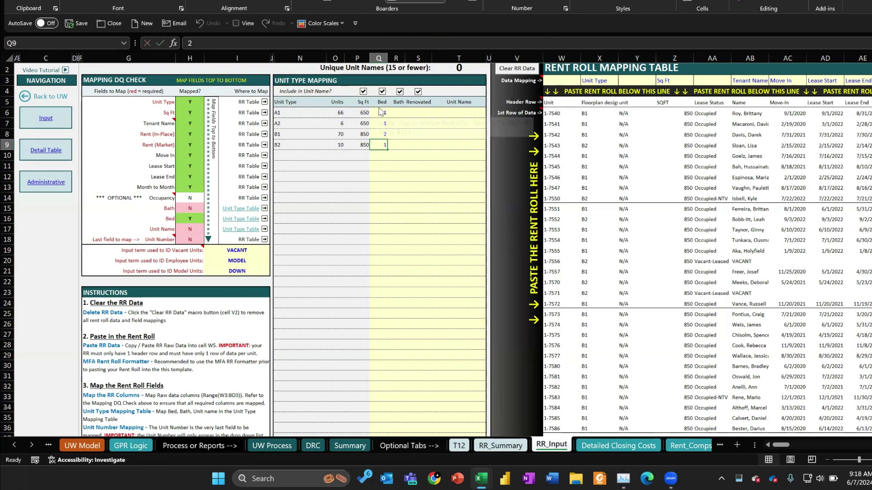
Step: Copy the bed count of 1 from Q6 and paste it as values into the Bath column for all four unit types
click(375, 112)
key(ctrl+c)
key(Right)
key(shift+Down)
key(shift+Down)
key(shift+Down)
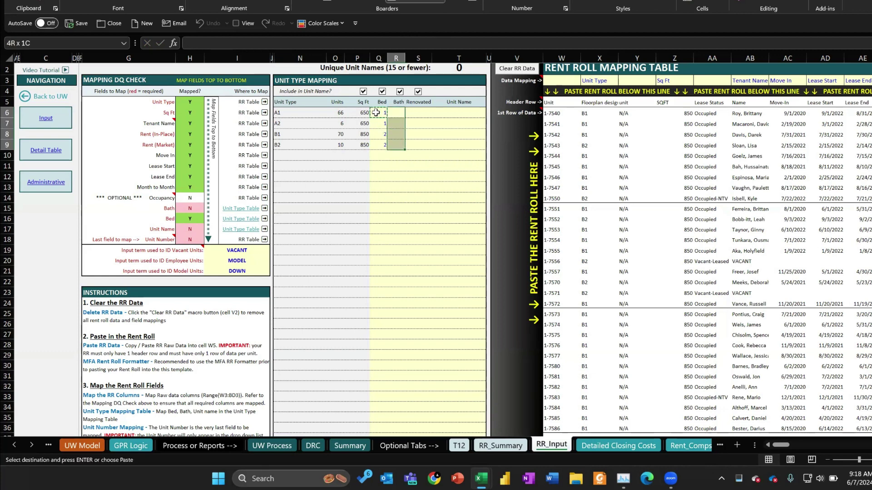
key(ctrl+alt+v)
key(v)
key(Return)
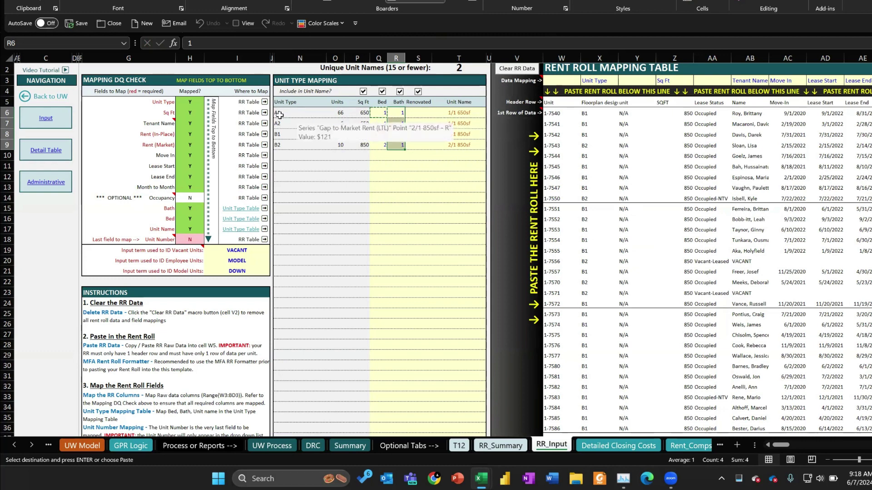
Step: Set the Renovated status to Full for unit types A2 and B2, leaving A1 and B1 blank
click(340, 113)
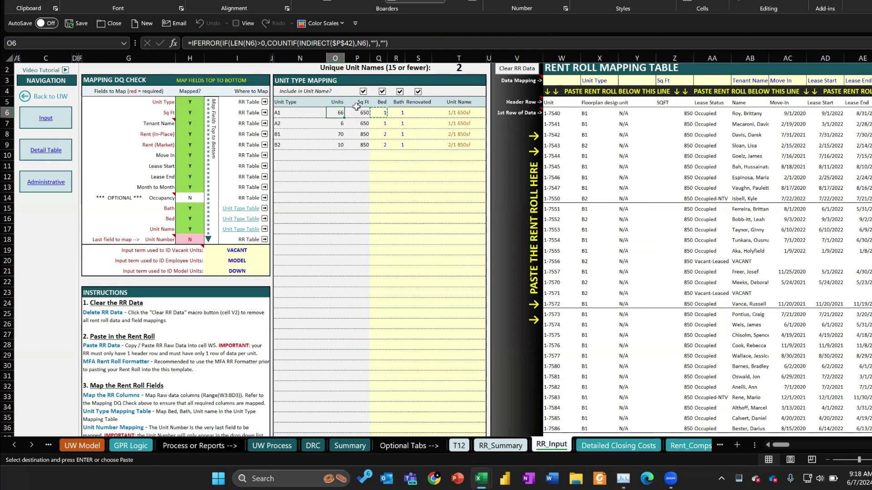
click(424, 115)
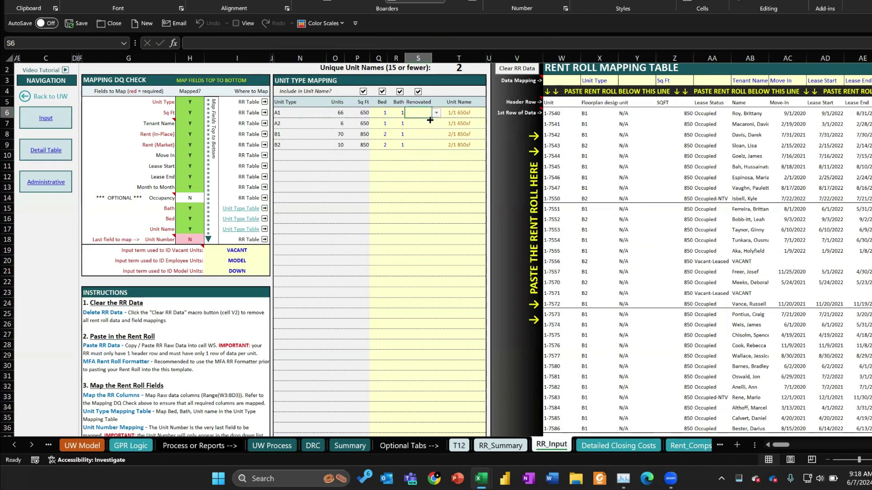
click(426, 123)
click(437, 124)
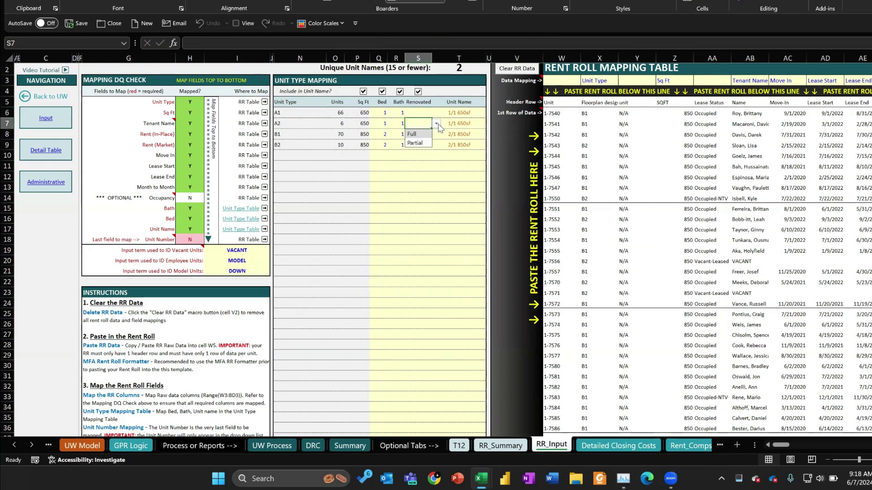
click(415, 134)
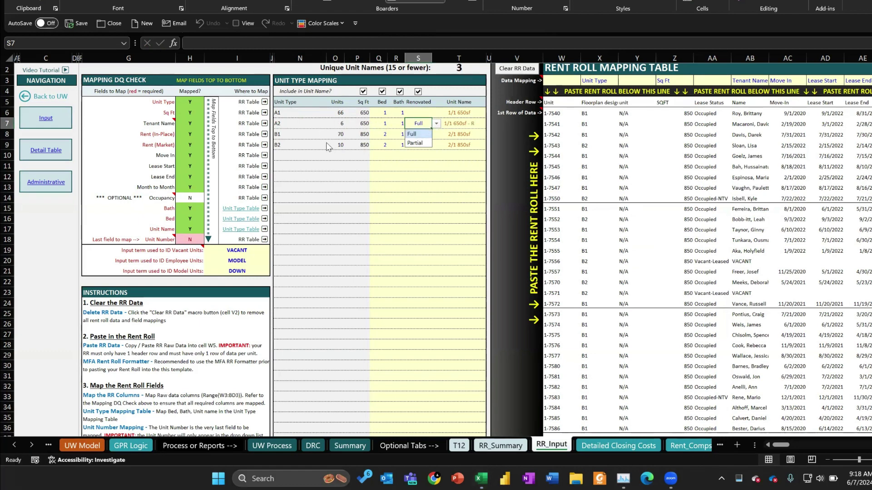
click(400, 146)
click(425, 146)
click(436, 145)
click(422, 157)
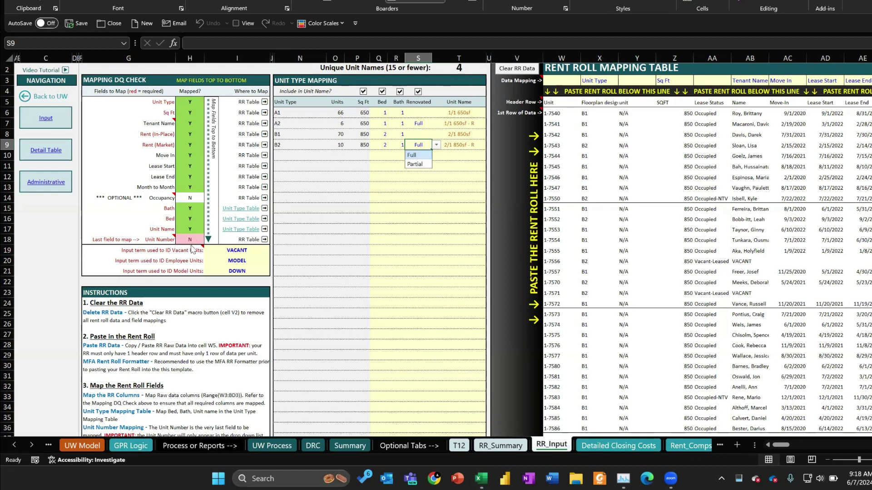
key(Escape)
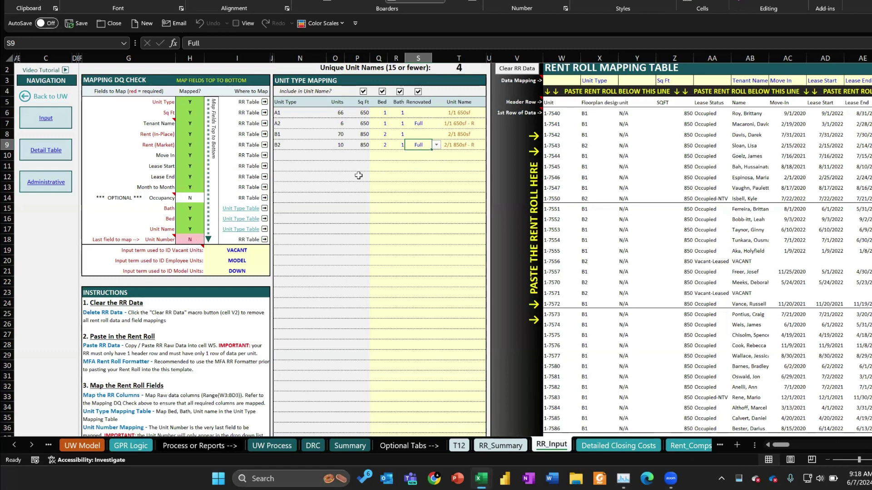
Step: Review the generated names in the Unit Name column and the formula behind the A1 unit name in T6
click(459, 101)
drag(460, 139, 461, 151)
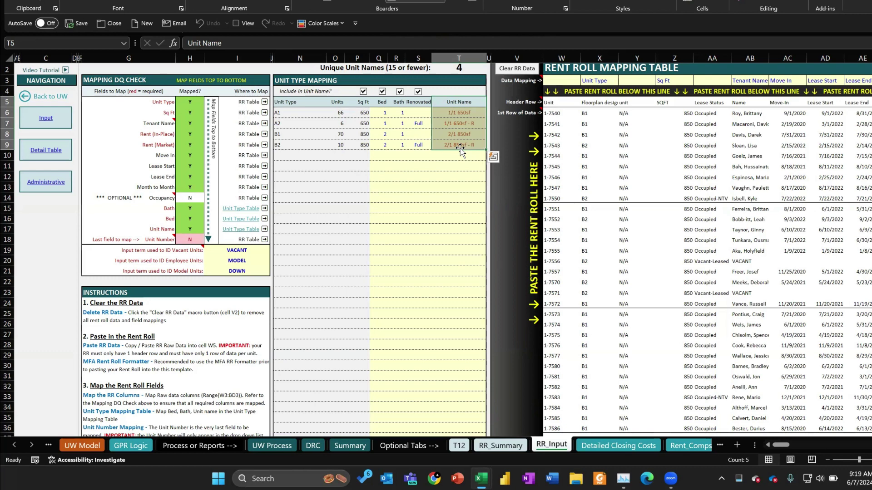
click(467, 110)
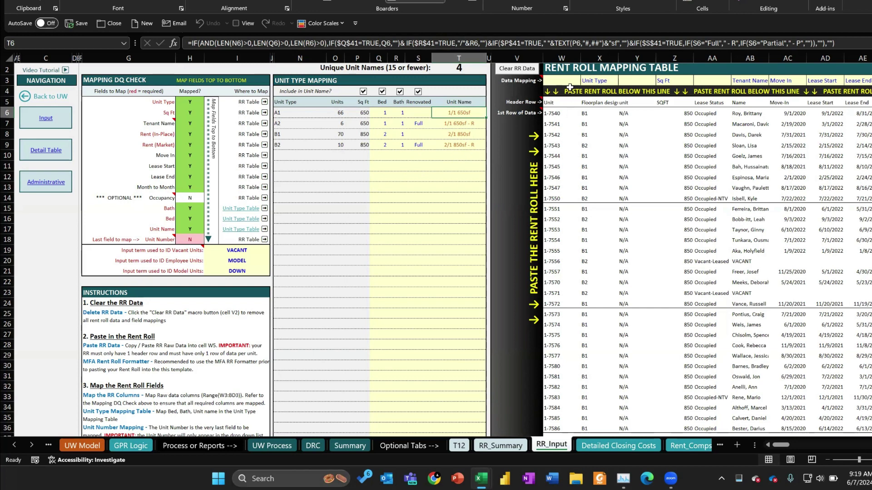
Step: Inspect the formula that generates the A1 unit name in T6, leaving it unedited
right_click(569, 83)
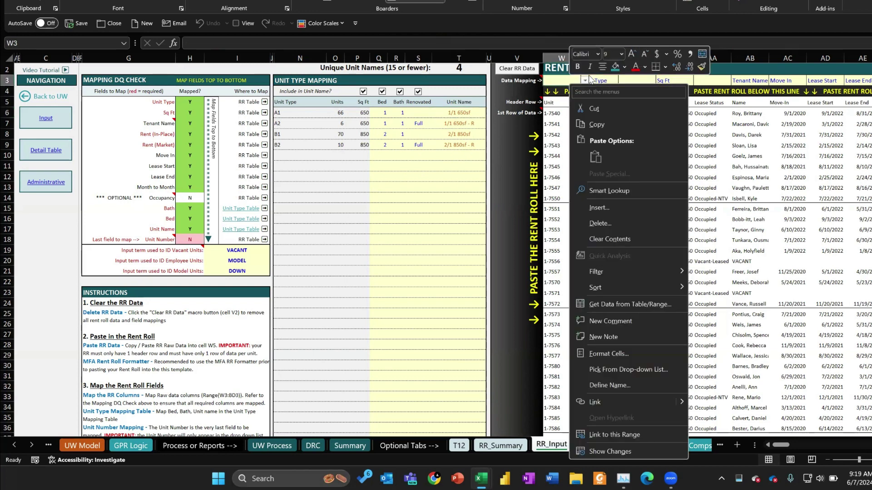
key(Escape)
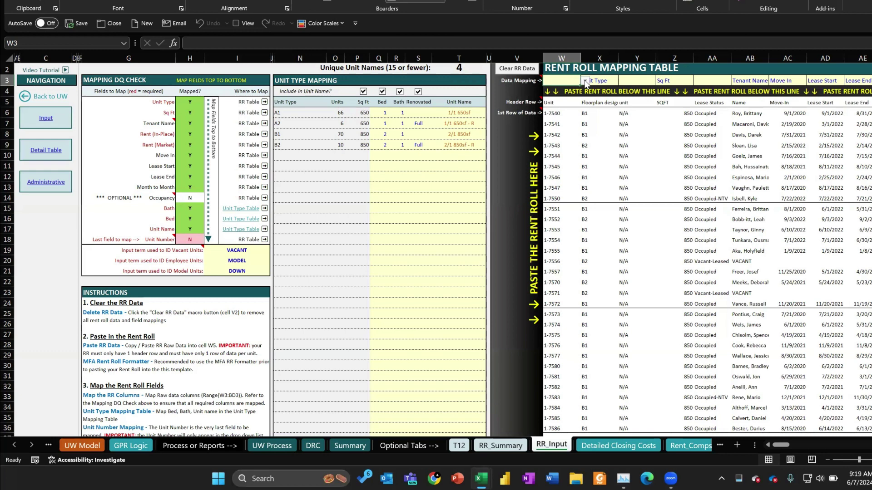
click(469, 111)
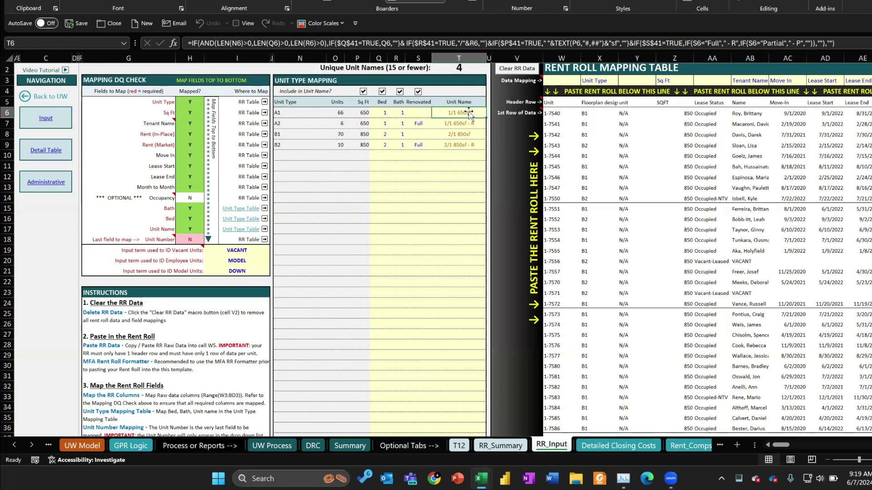
click(857, 43)
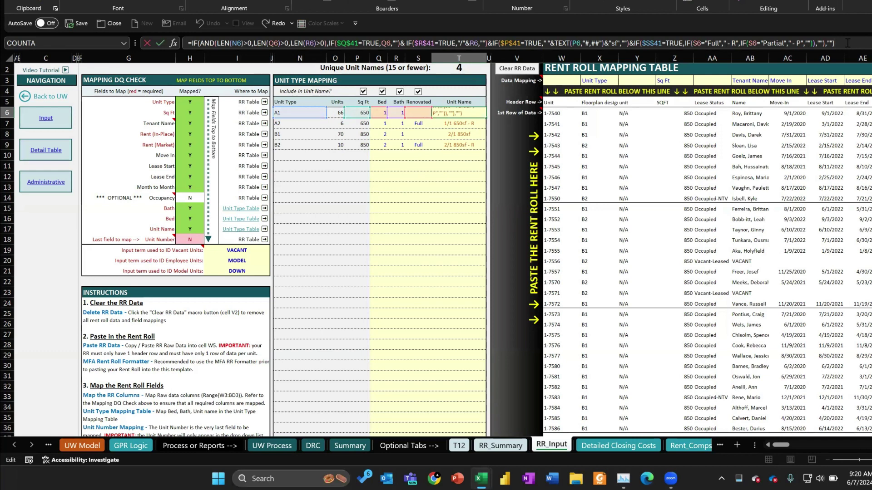
key(Escape)
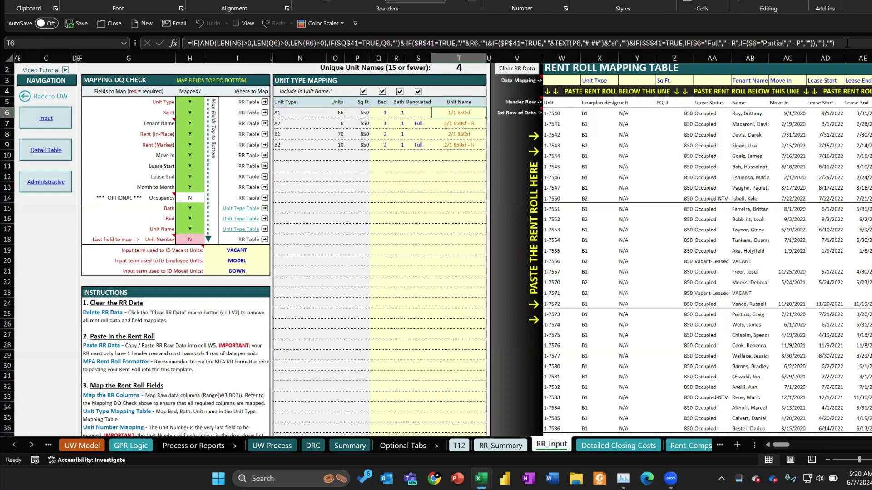
Step: Override the A1 unit name in T6 with the custom text ABC
text(ABC)
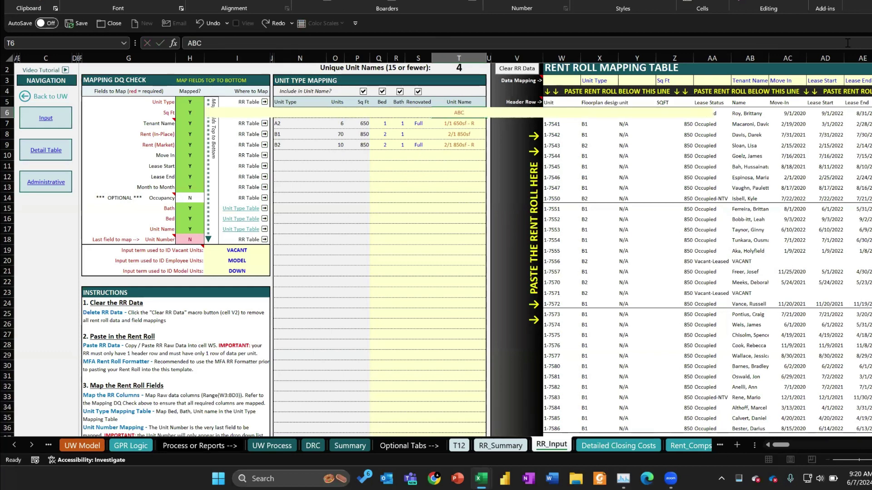
key(Return)
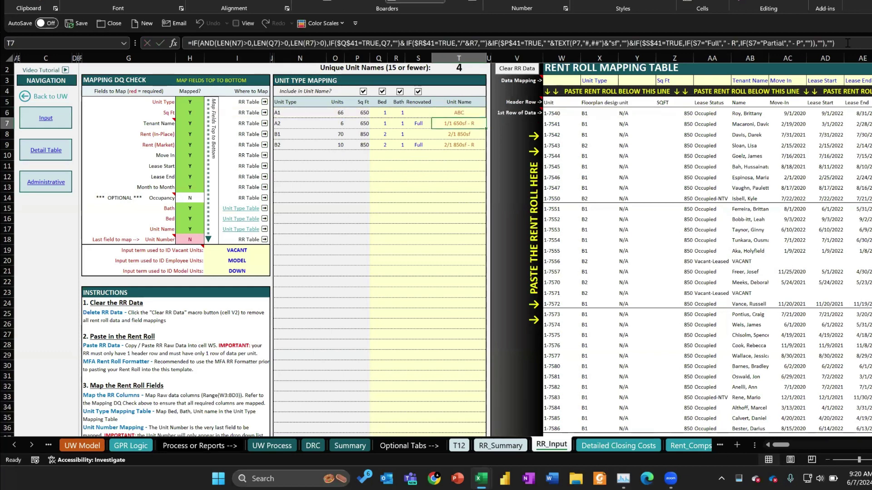
key(Up)
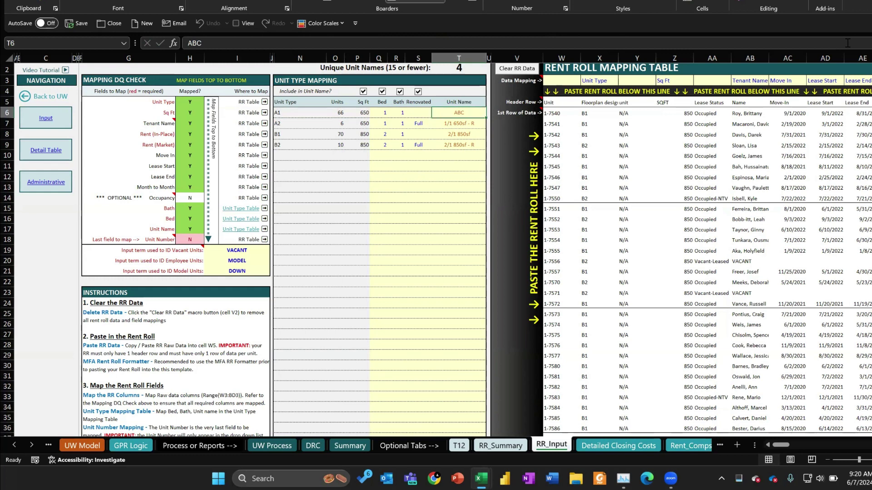
key(Down)
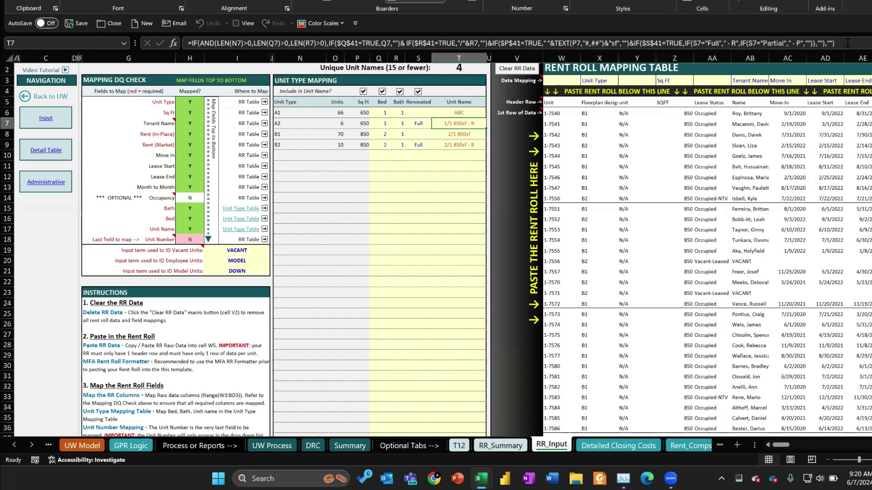
Step: Restore the unit name formula in T6 by copying T7 and pasting only its formula
key(ctrl+c)
key(Up)
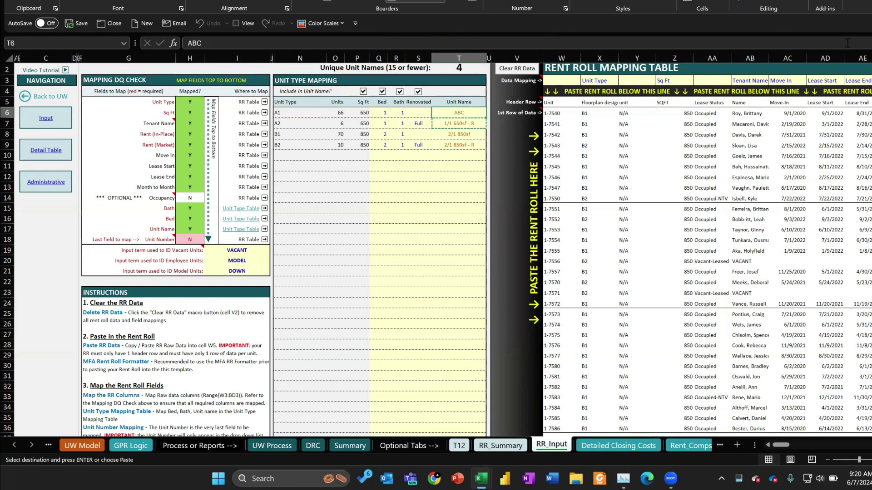
key(ctrl+alt+v)
key(f)
key(Return)
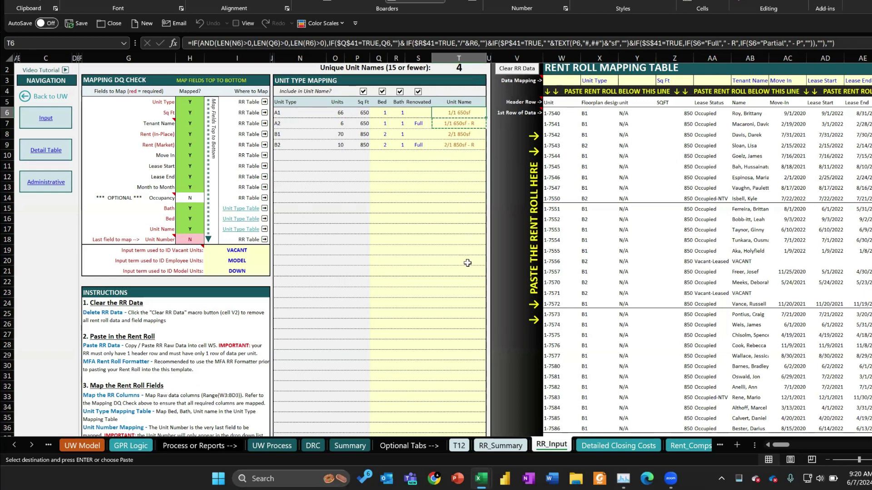
click(843, 45)
key(Escape)
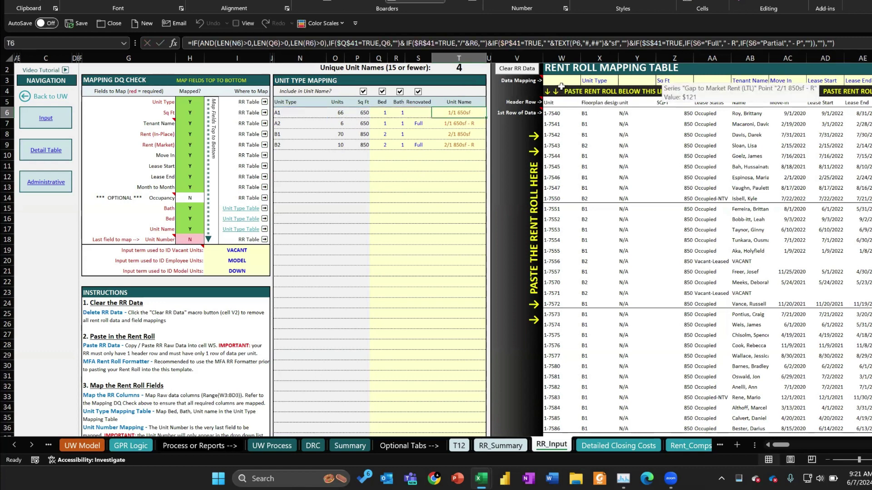
Step: Map the rent roll's Unit column in W3 to the Unit Number field
click(561, 82)
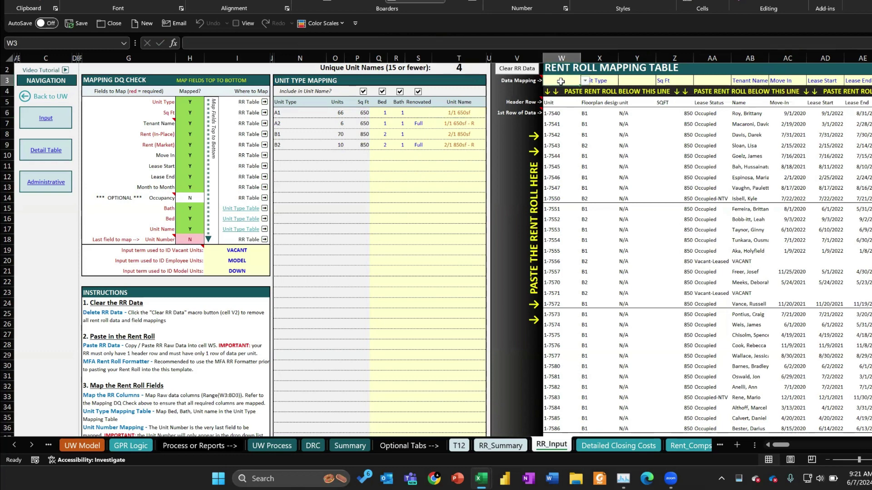
click(585, 81)
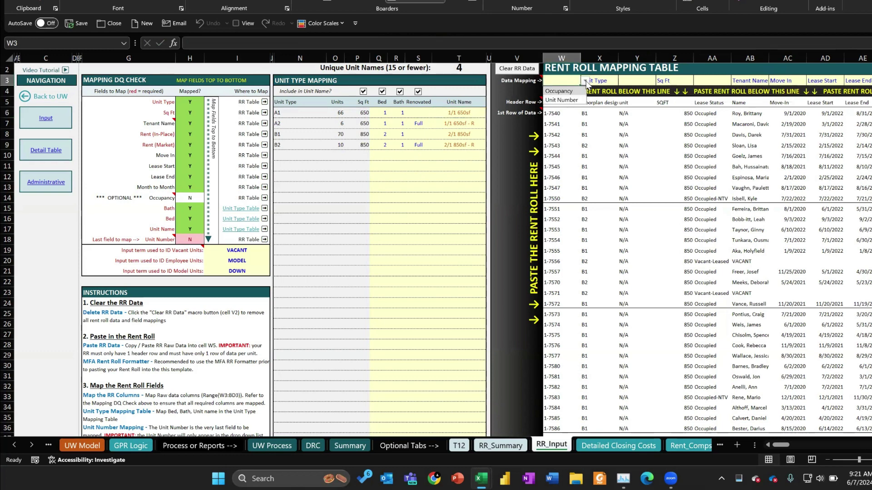
click(562, 100)
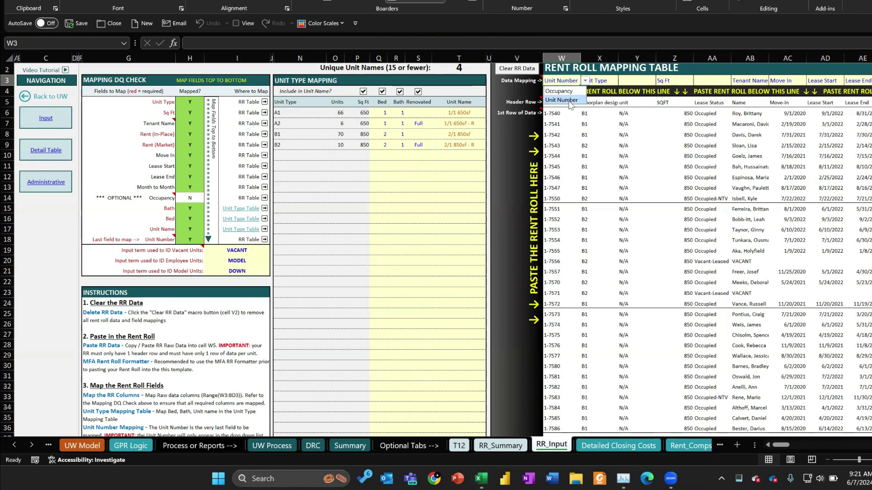
Step: Refresh the rent roll dashboard data on the RR_Summary sheet
click(496, 447)
right_click(496, 448)
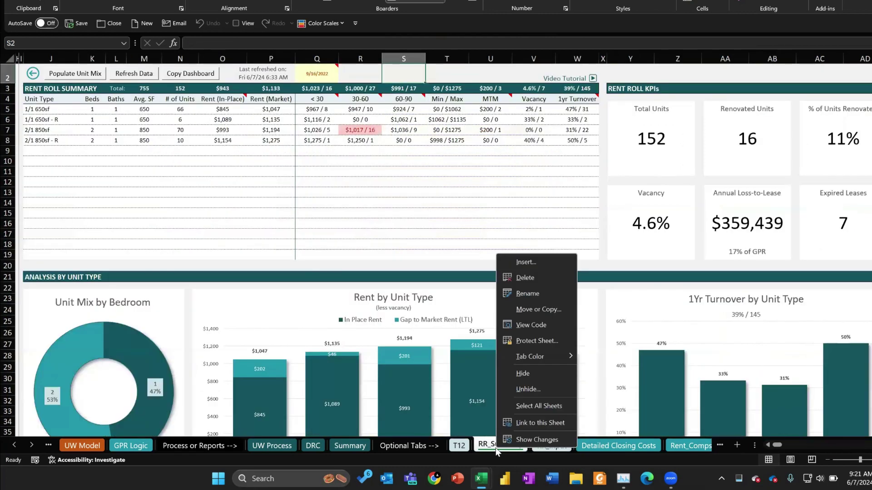
click(392, 259)
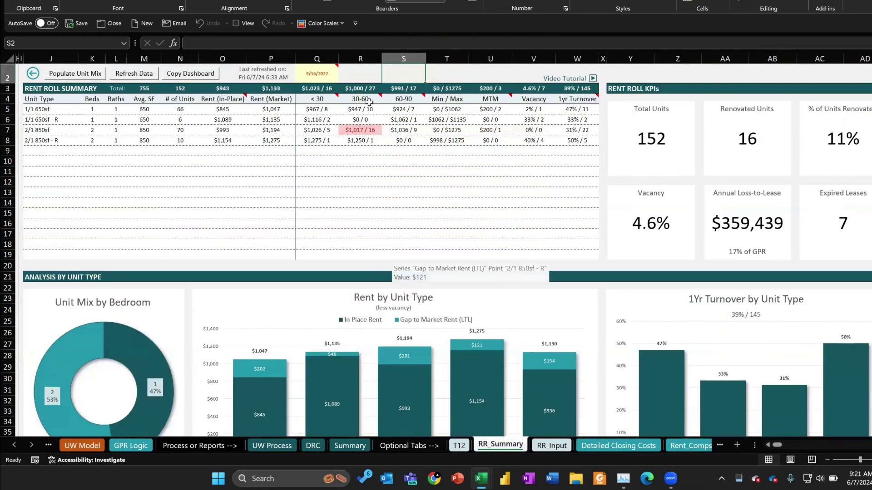
click(353, 203)
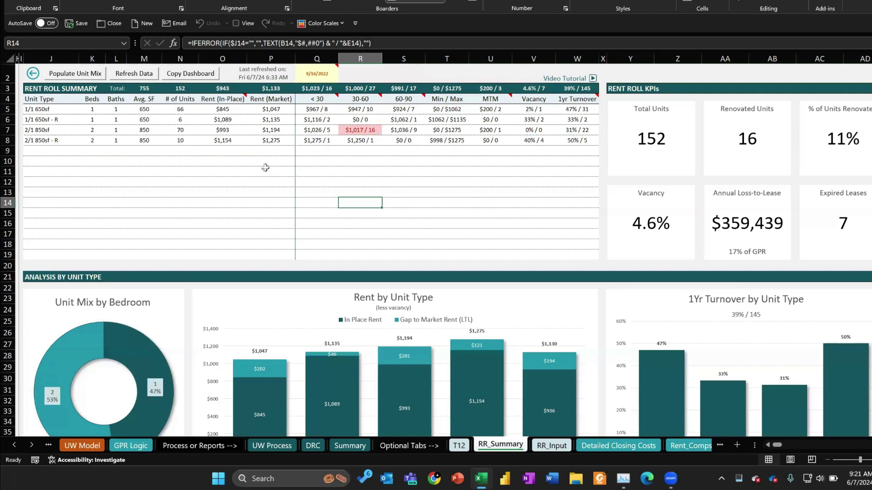
click(130, 75)
Step: Examine the under 30, 30-60 and 60-90 day rents through to MTM for the 2/1 850sf unit type
mouse_move(339, 95)
mouse_move(311, 75)
click(417, 129)
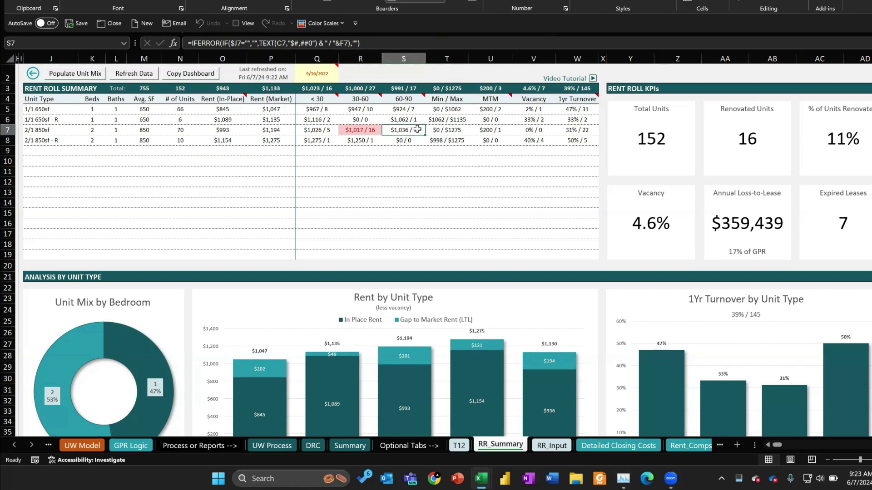
key(Left)
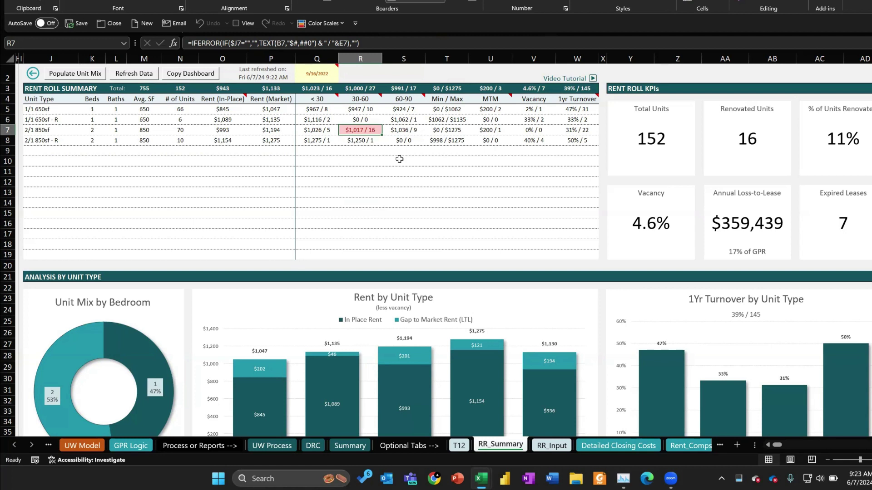
key(Left)
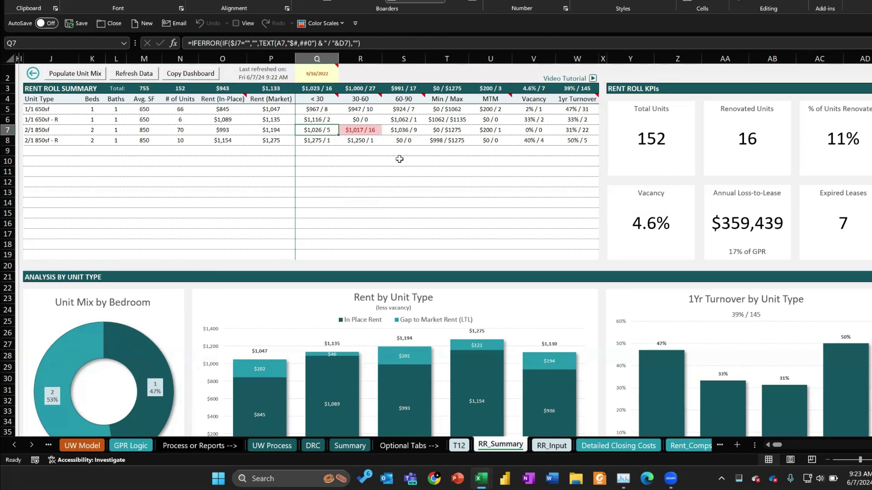
key(Right)
key(Right)
key(Right)
key(Right)
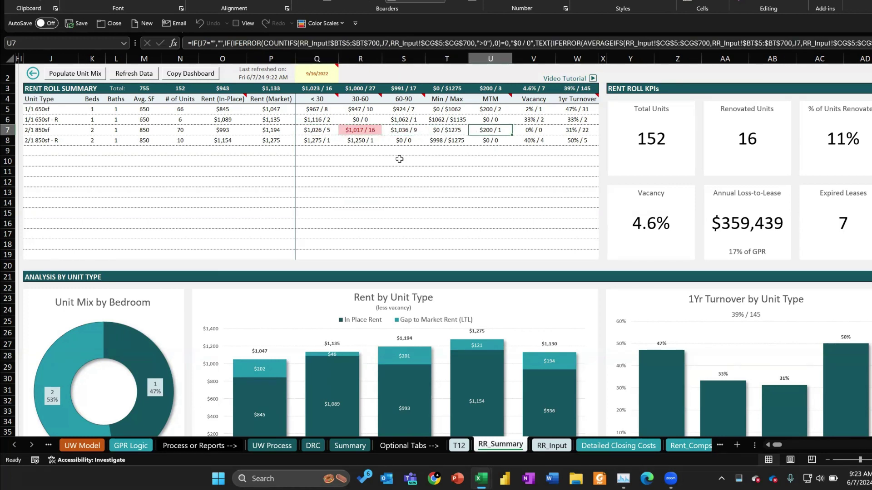
Step: Compare the month-to-month figures across all four unit types in the MTM column
key(Up)
key(Up)
key(Down)
key(Down)
key(Down)
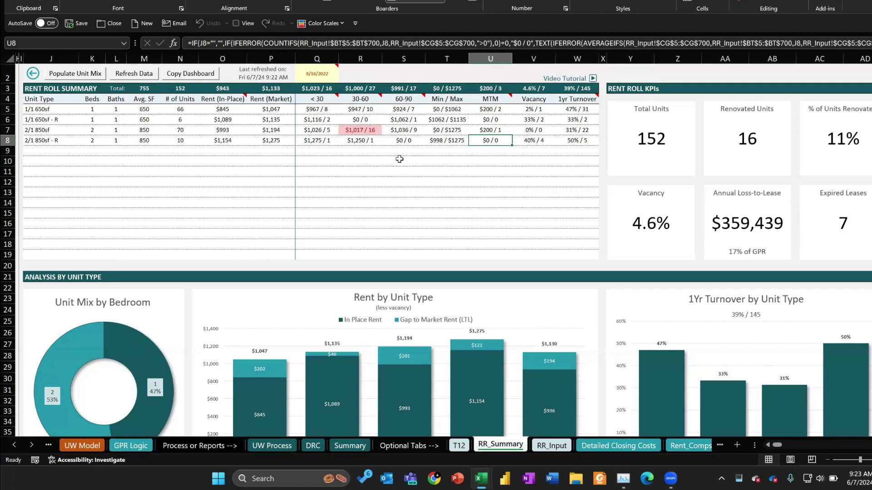
key(Up)
key(Up)
key(Up)
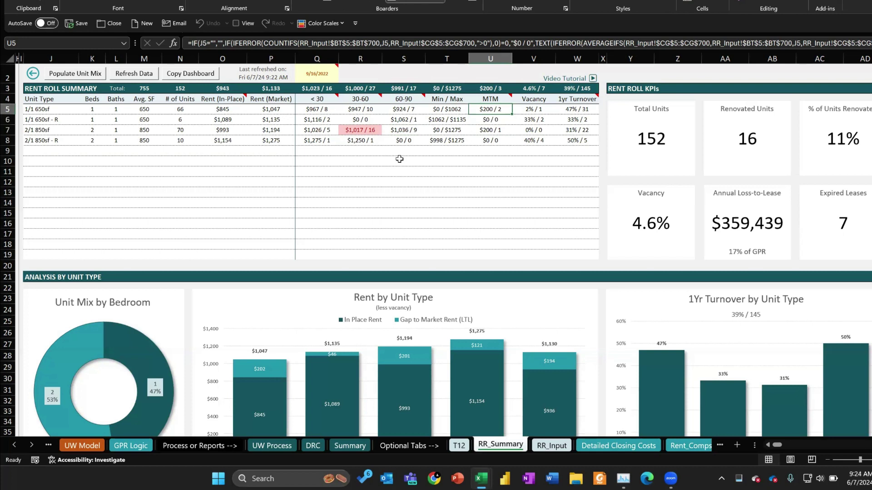
Step: Examine the Vacancy and 1yr Turnover columns of the Rent Roll Summary for each unit type
key(Right)
key(Down)
key(Down)
key(Down)
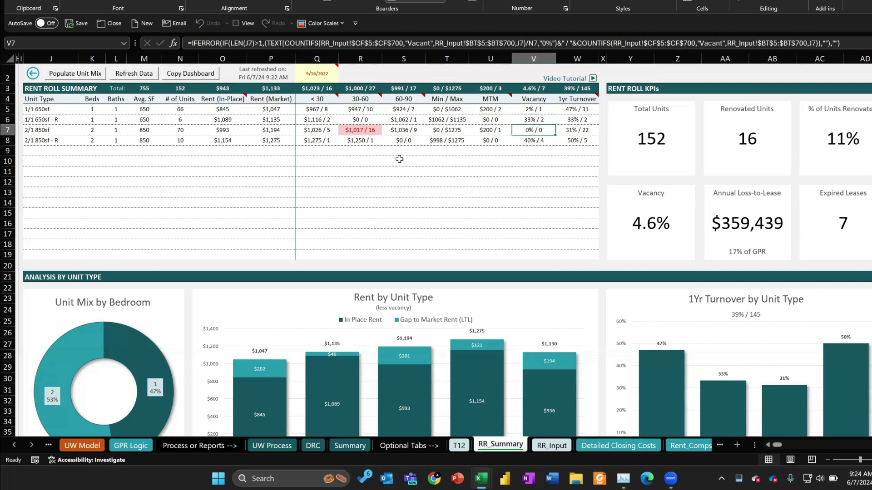
key(Right)
key(Up)
key(Up)
key(Up)
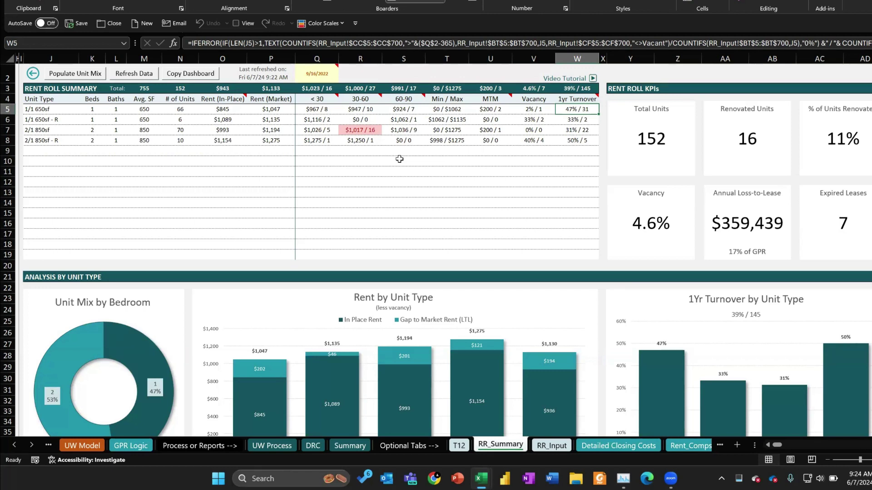
Step: Review the Analysis by Unit Type charts and filter the Trended Rent Roll Analysis to 1/1 650sf units
scroll(497, 164, down, 5)
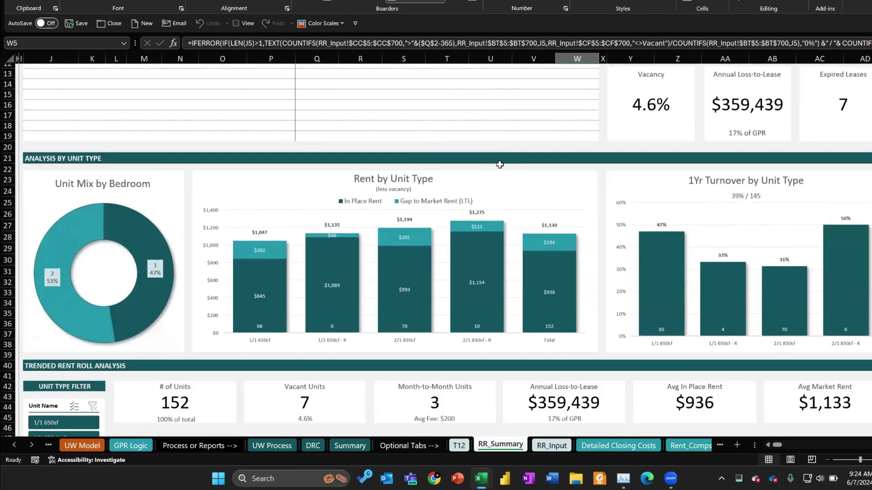
scroll(499, 165, down, 1)
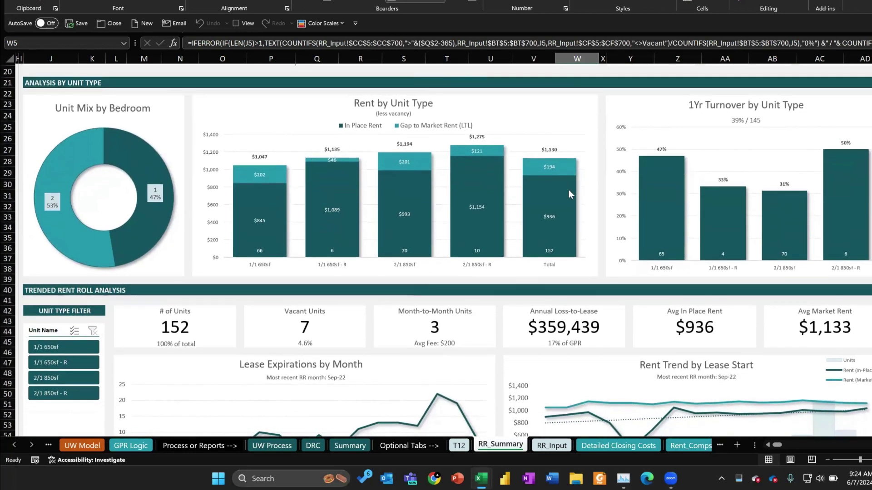
scroll(691, 190, down, 4)
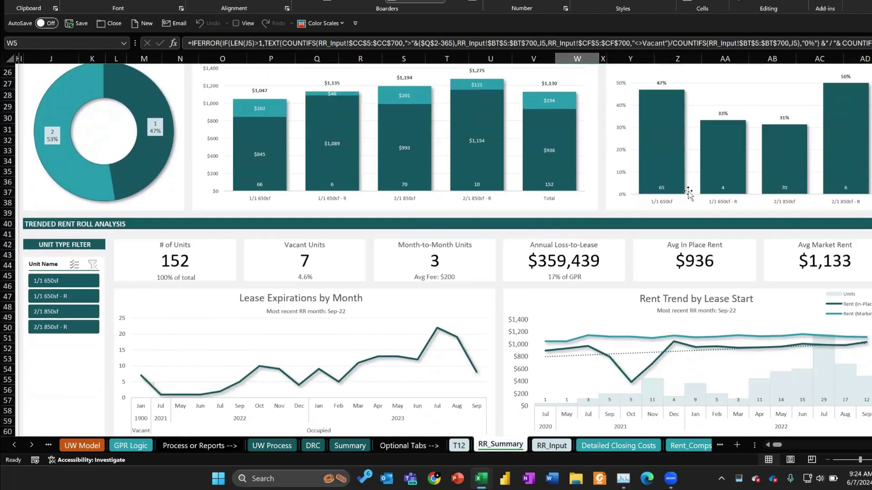
scroll(688, 193, down, 2)
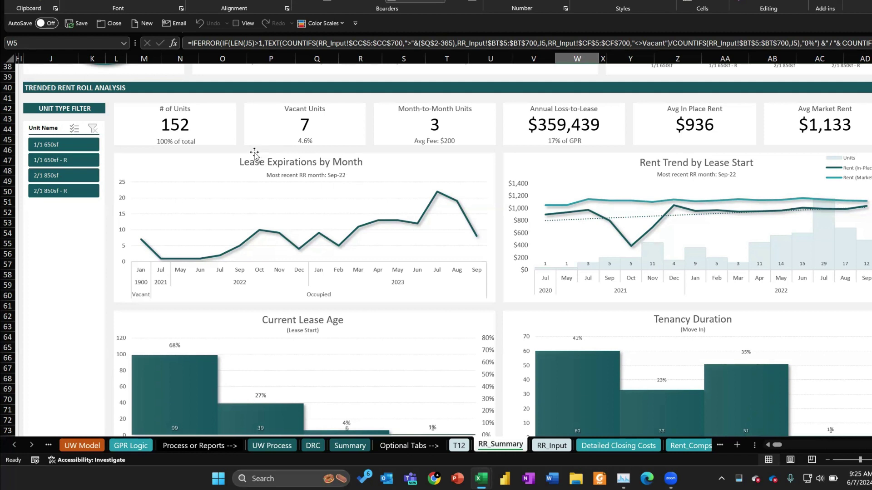
click(77, 146)
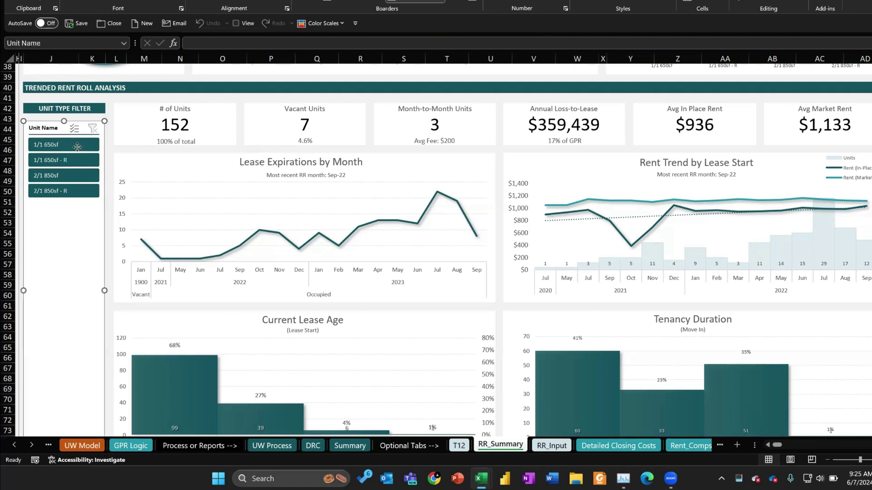
right_click(77, 147)
key(Escape)
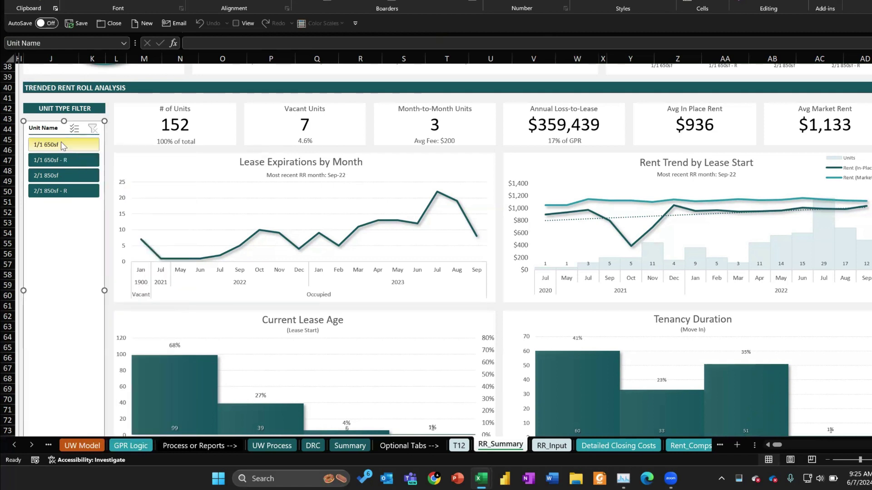
click(62, 145)
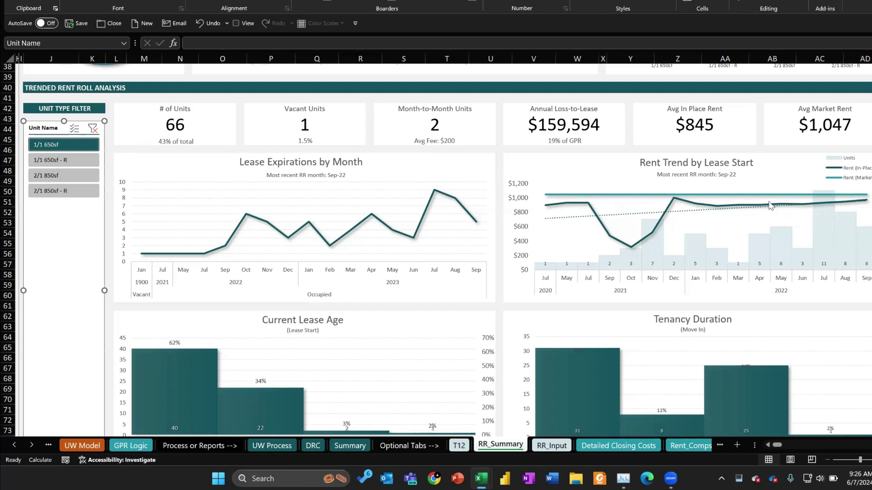
Step: Switch the unit type filter to 2/1 850sf to view its trends, and clear the filter to show all unit types
click(83, 176)
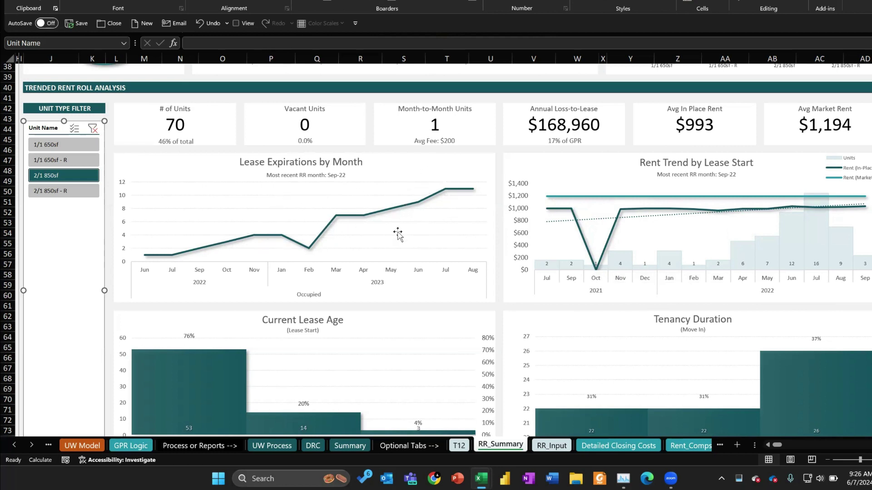
click(460, 194)
click(97, 132)
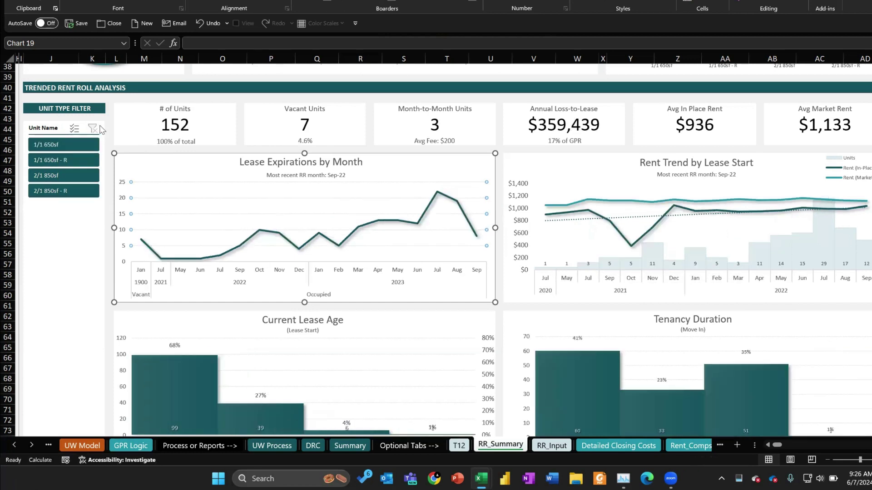
Step: Review the unit metric cards and the Rent Trend by Lease Start chart in the Trended Rent Roll Analysis
click(113, 99)
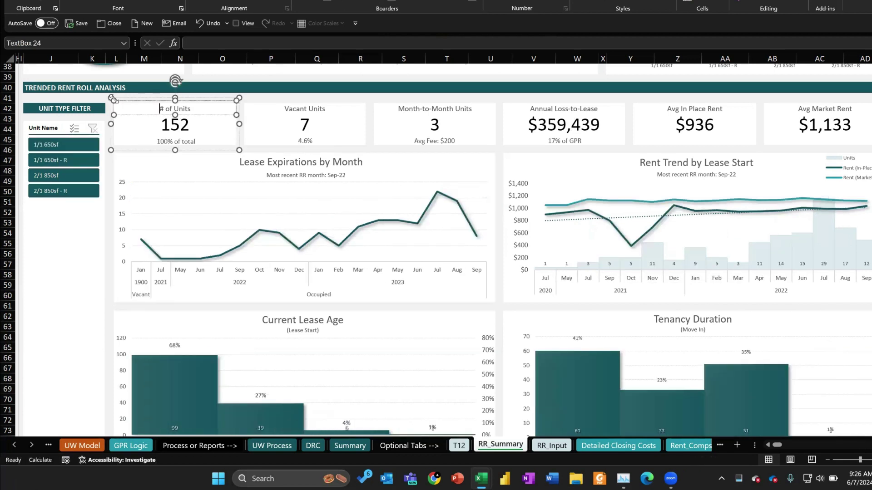
click(48, 89)
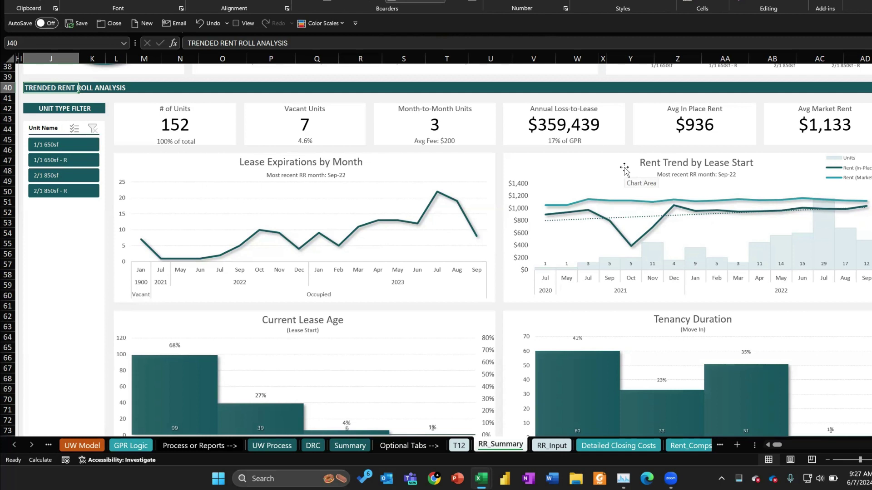
click(571, 165)
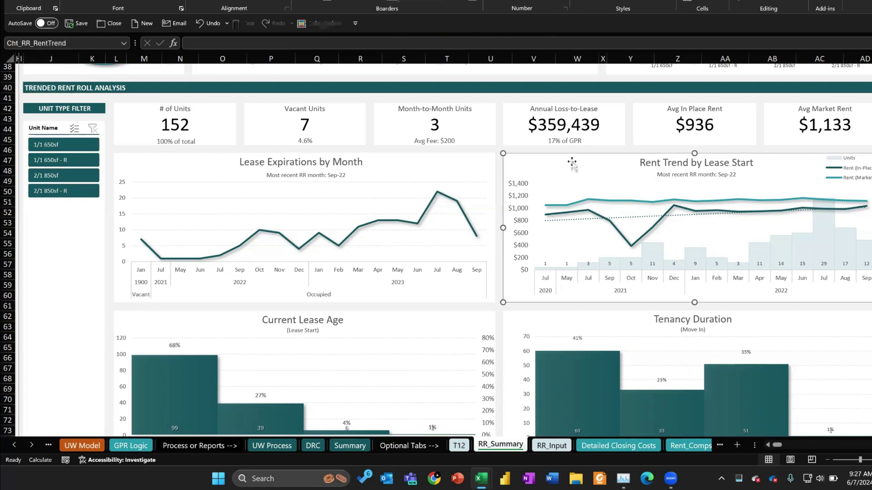
click(499, 149)
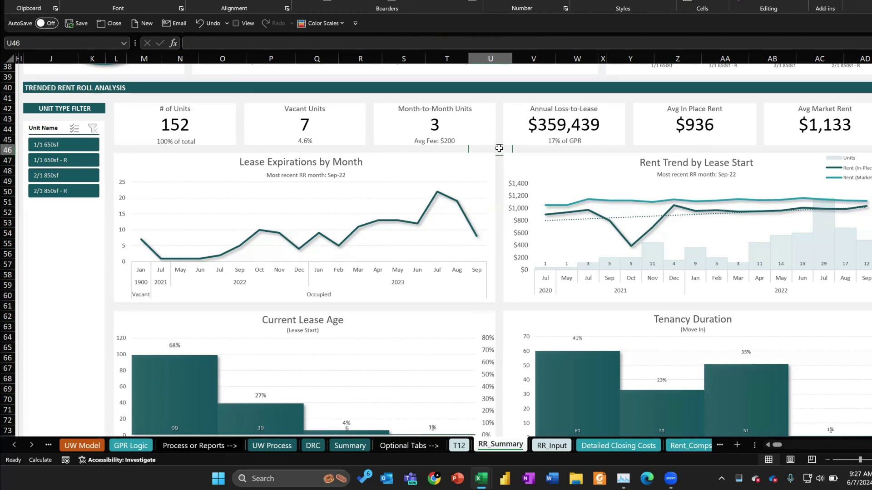
Step: Populate the UW Model's unit mix from the Rent Roll Summary, accepting replacement of the existing unit mix data
scroll(499, 149, up, 12)
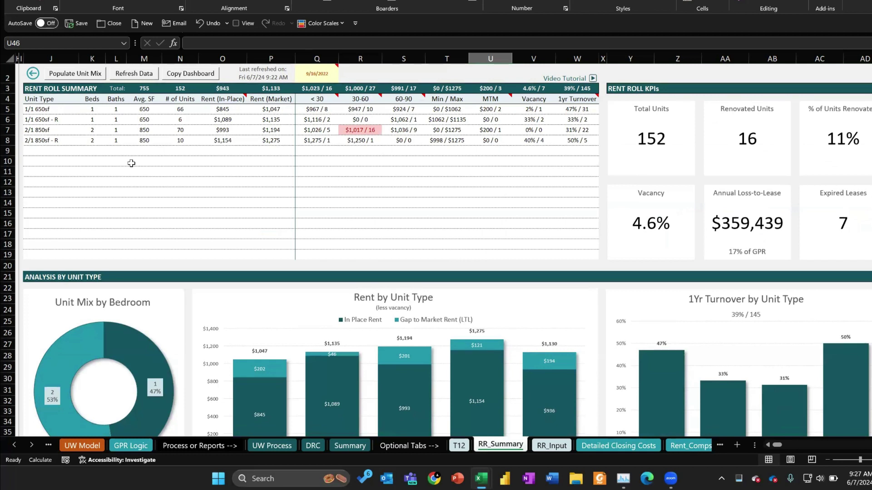
drag(36, 102, 286, 143)
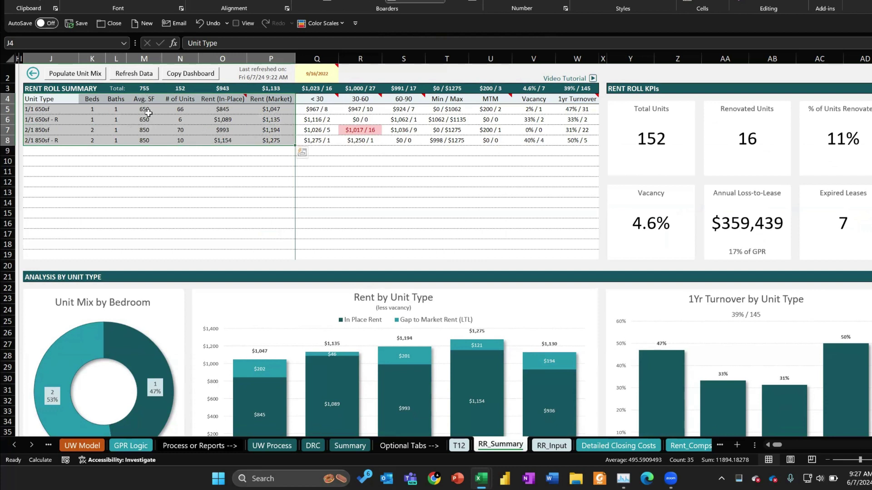
click(78, 73)
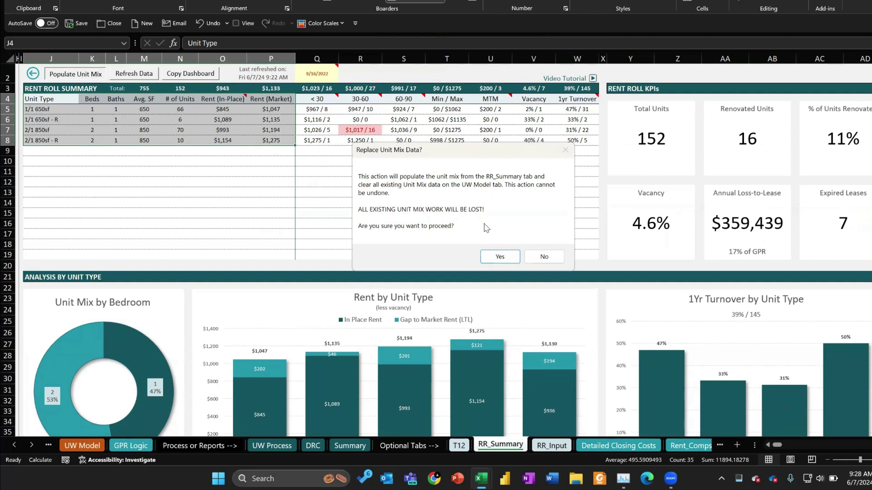
click(499, 257)
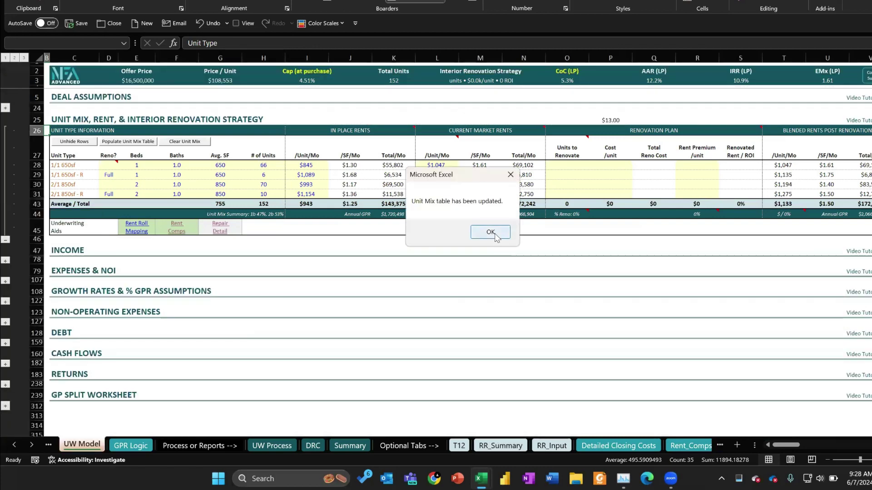
click(491, 233)
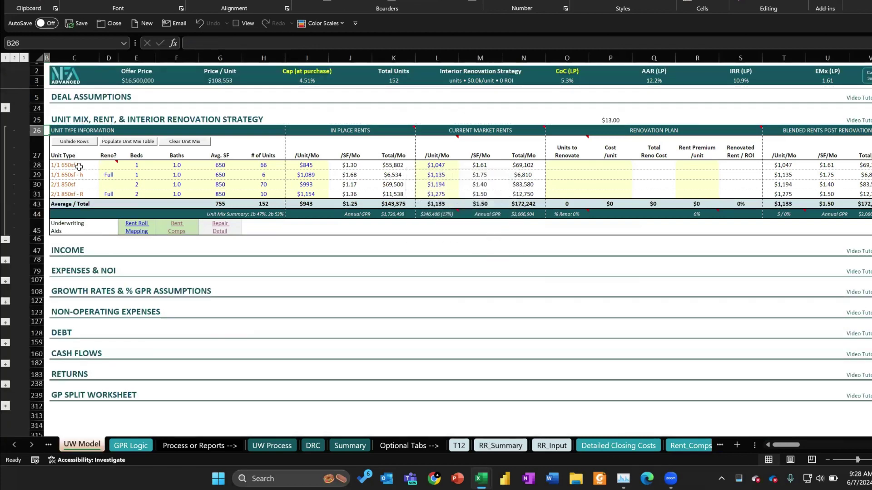
Step: Check the populated unit mix rows on the UW Model, including the in-place and current market rents per unit
drag(79, 167, 435, 194)
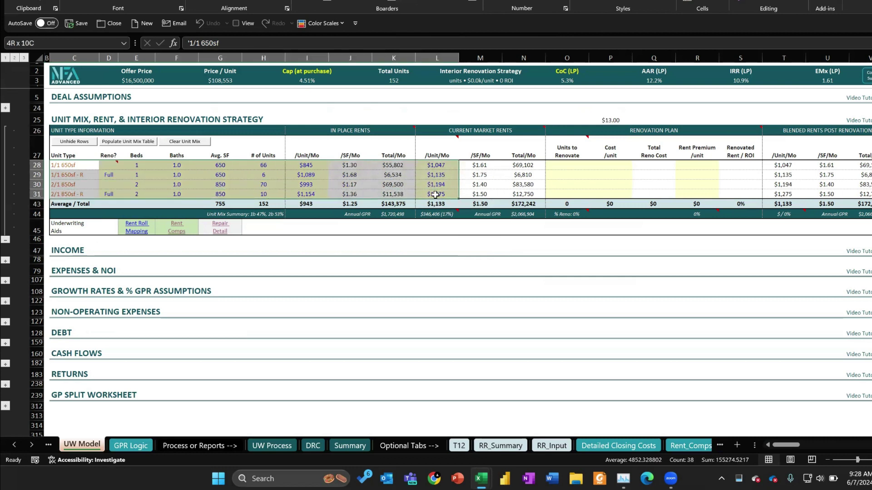
click(303, 165)
drag(303, 164, 306, 195)
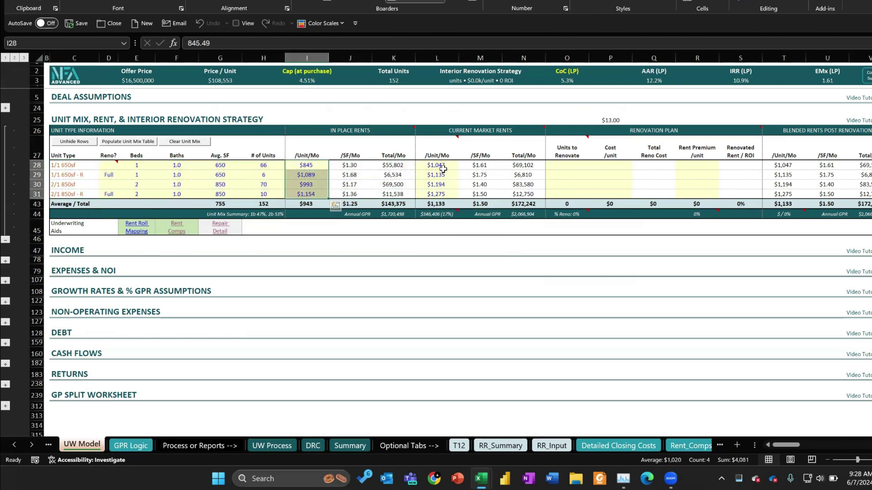
drag(441, 166, 442, 196)
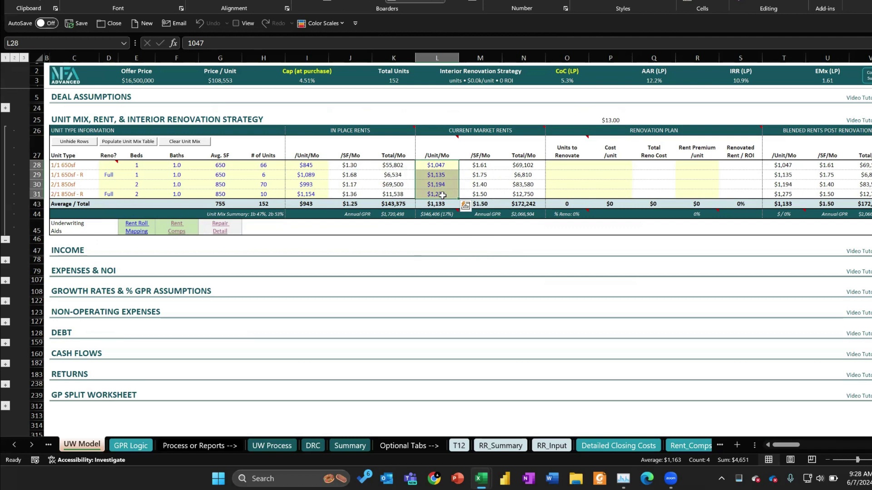
right_click(435, 167)
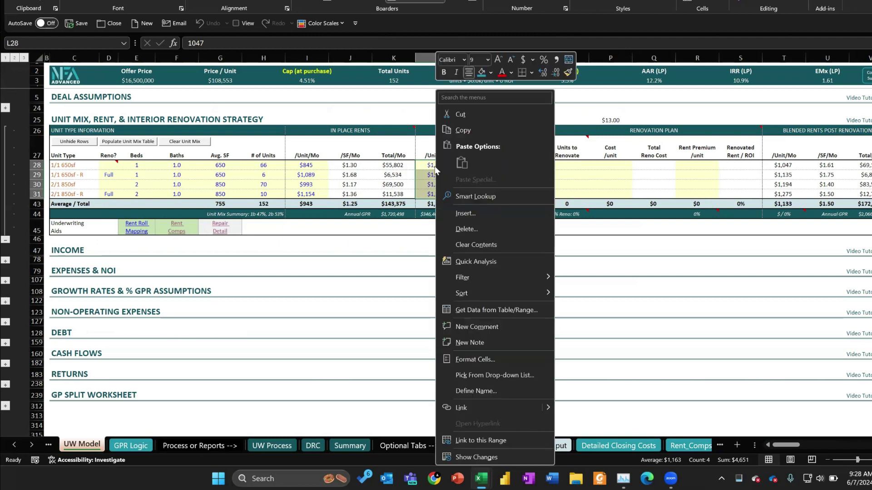
key(Escape)
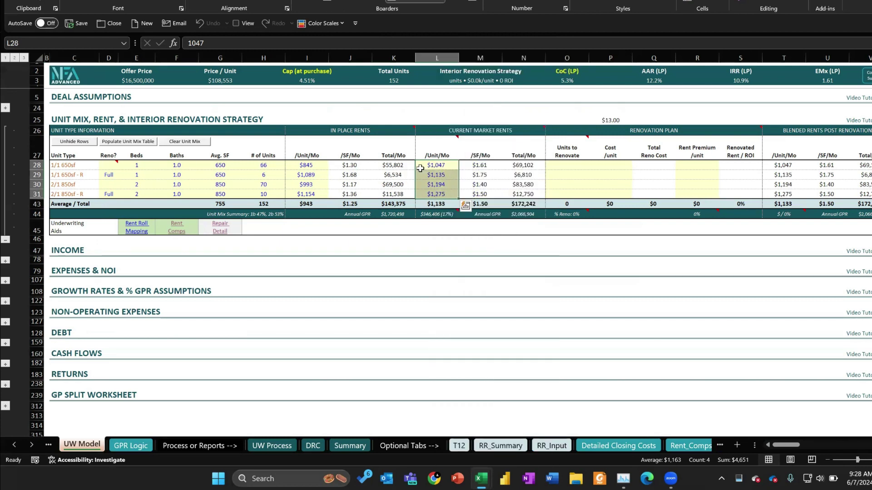
Step: Set Units to Renovate to 66 for the 1/1 650sf type and 70 for the 2/1 850sf type
click(566, 165)
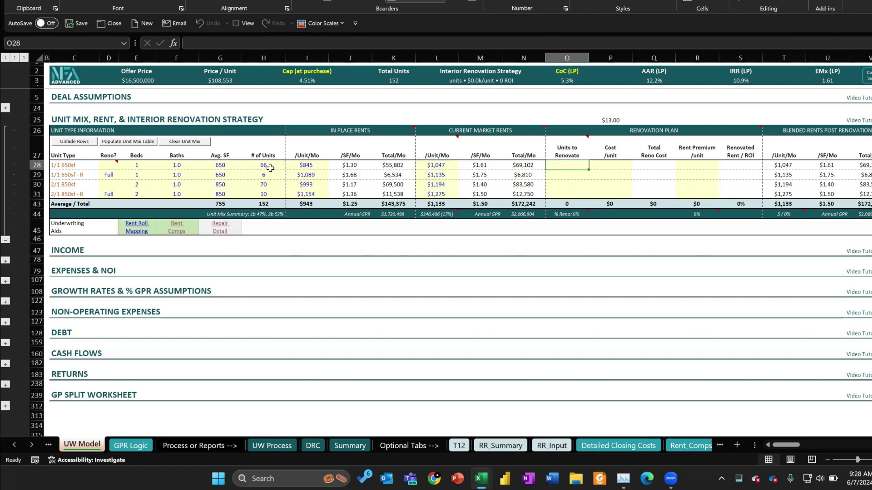
text(66)
key(Return)
key(Down)
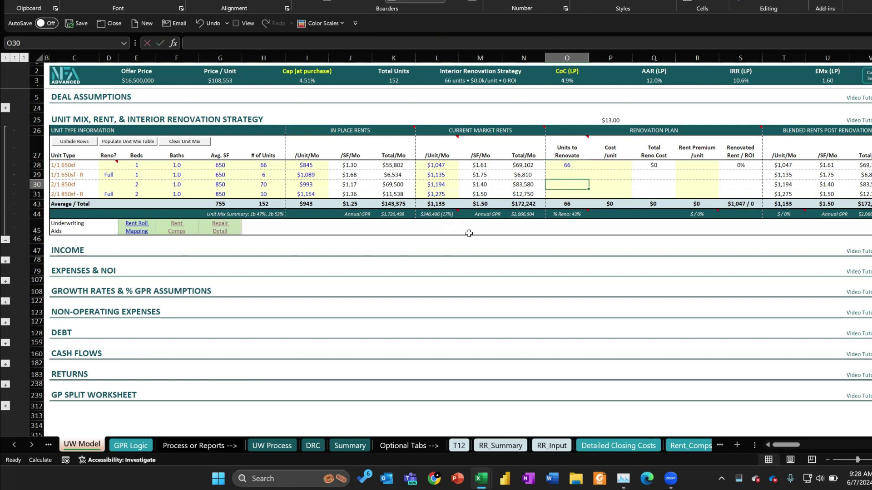
text(70)
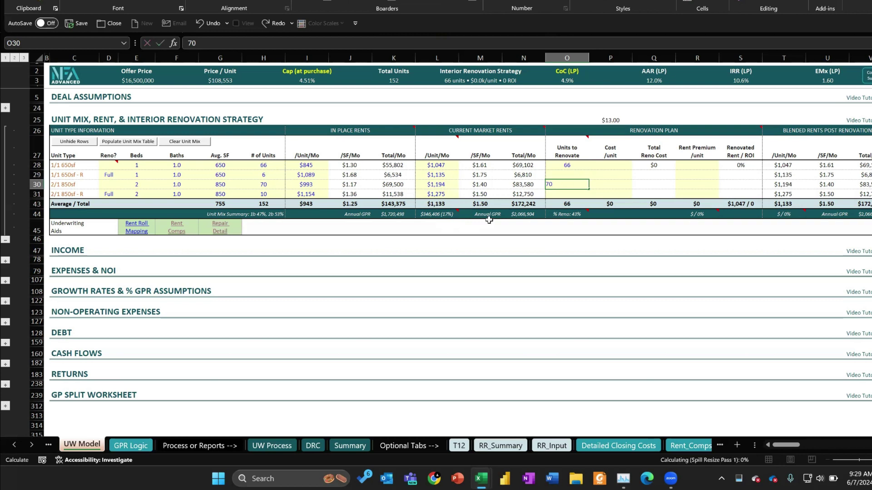
key(Return)
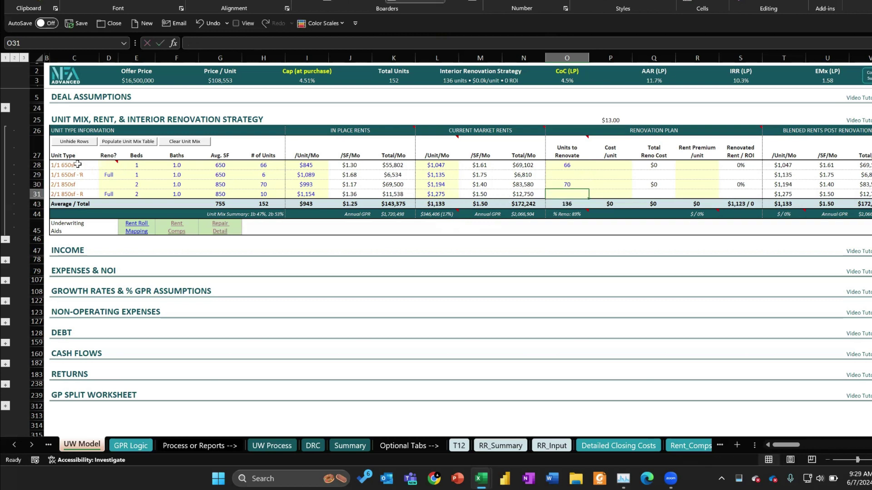
Step: Compare the 1/1 650sf row's number of units with its Units to Renovate entry
click(76, 165)
drag(137, 167, 530, 163)
click(263, 165)
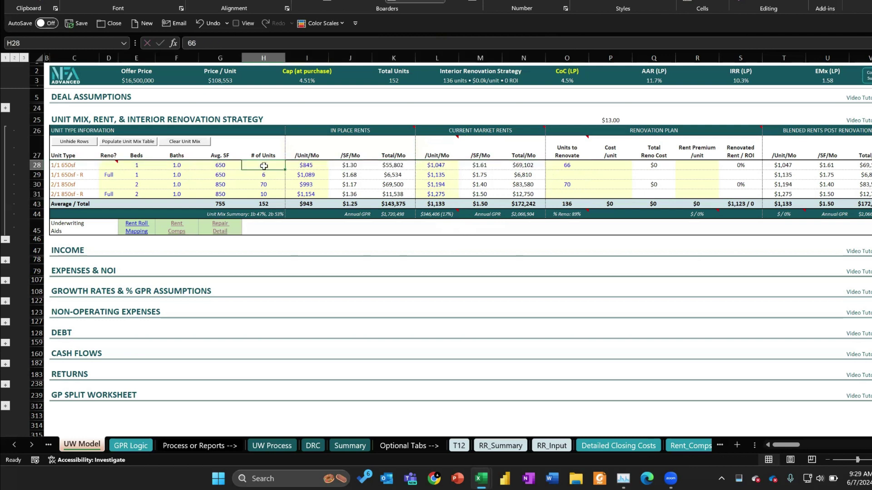
click(568, 165)
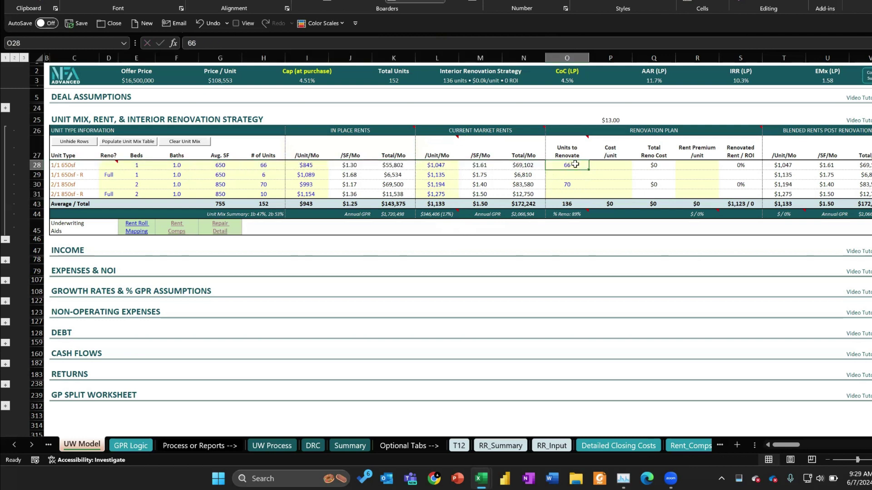
Step: Set the renovation cost per unit to $7,500 for 1/1 650sf and $9,500 for 2/1 850sf
click(617, 166)
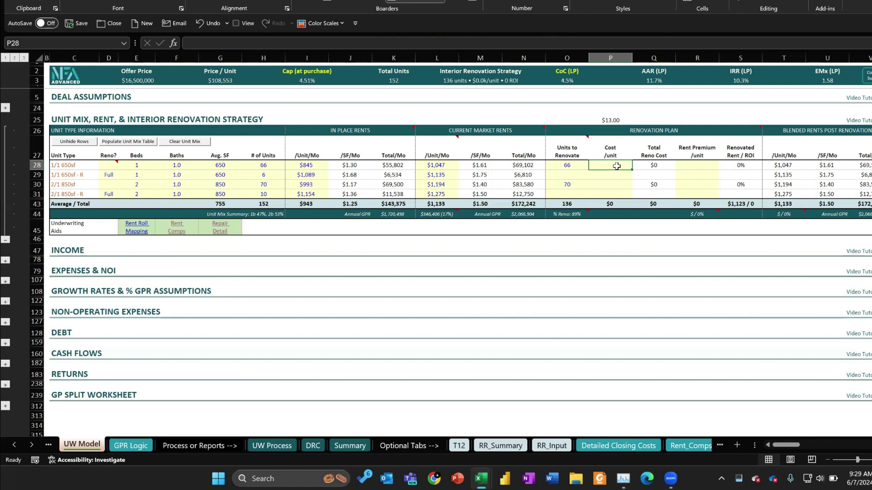
text(7500)
key(Return)
text(9500)
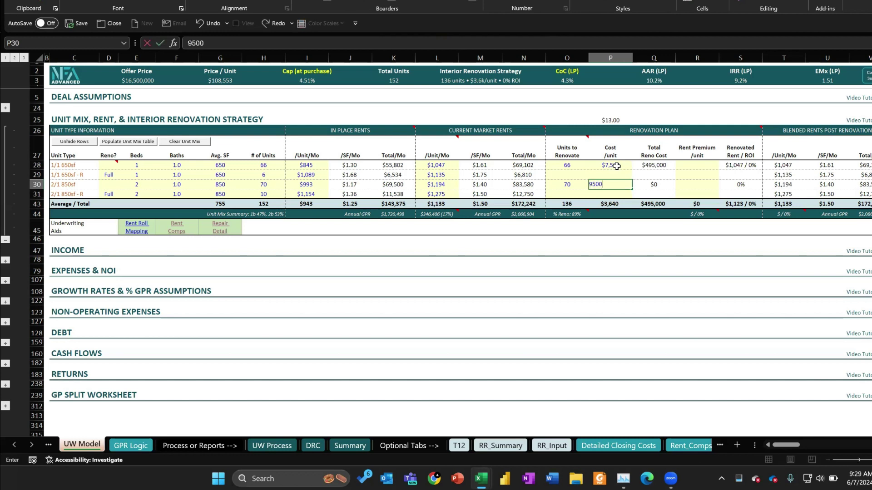
key(Return)
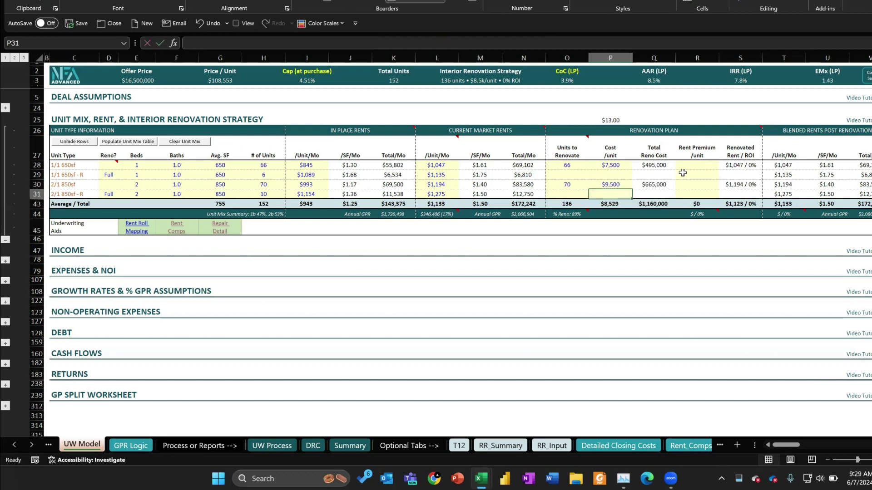
Step: Set the rent premium per unit to $150 for 1/1 650sf and $225 for 2/1 850sf
click(693, 166)
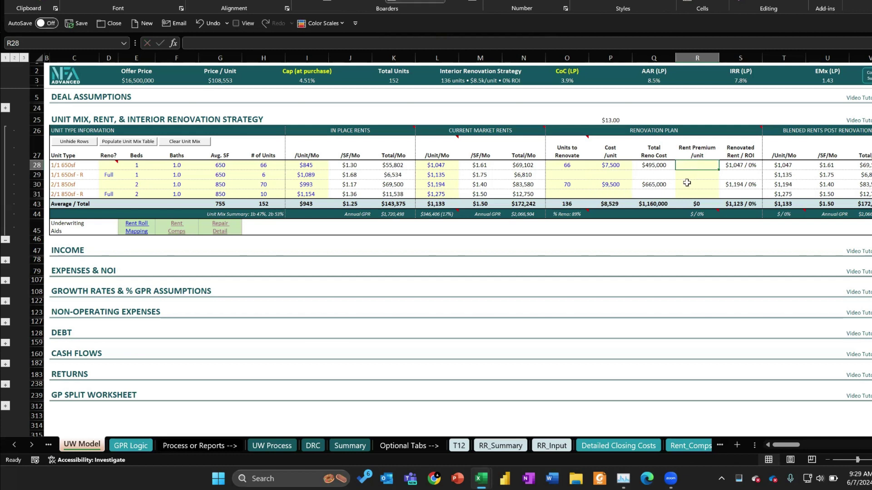
text(150)
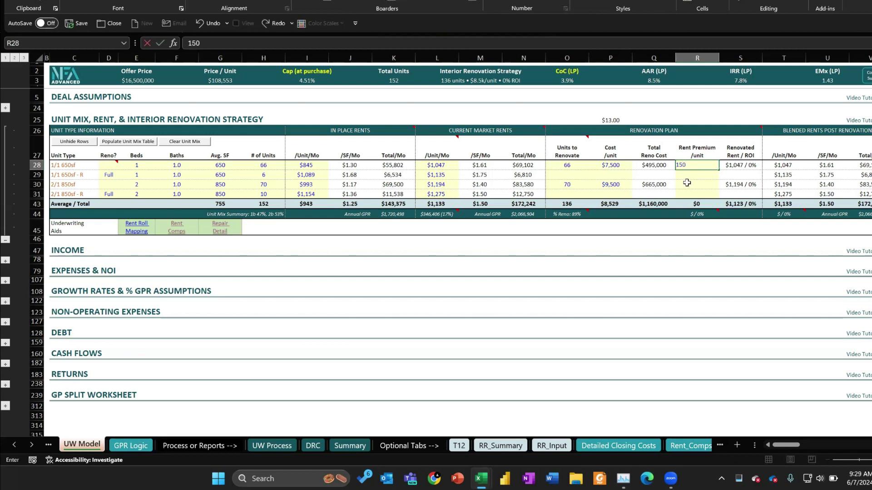
key(Return)
click(687, 183)
text(225)
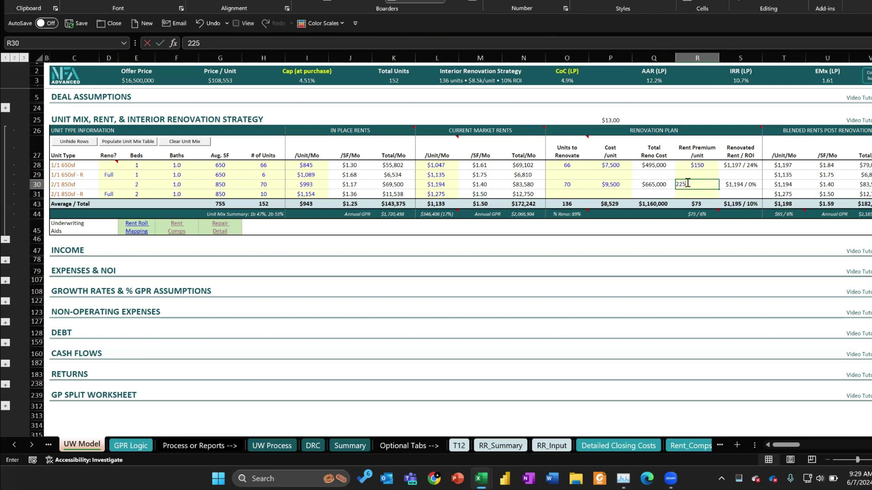
key(ctrl+Return)
key(Return)
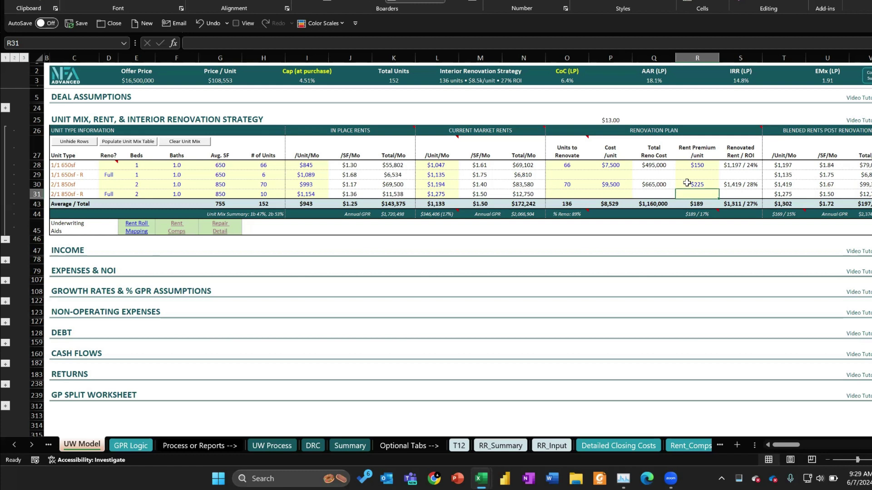
Step: Open the rent comps from the underwriting aids and examine the Rent Comp Table's apartment details, sizes and asking rents
click(177, 227)
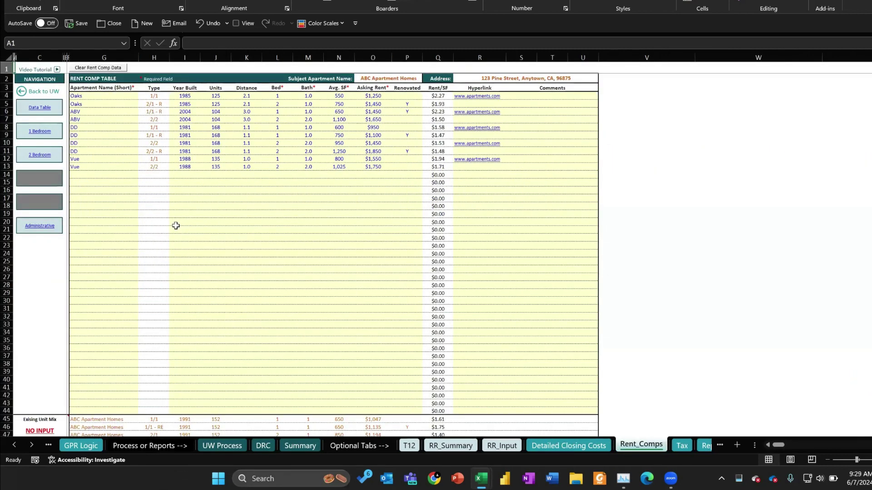
click(94, 97)
shift+click(94, 109)
scroll(94, 113, up, 3)
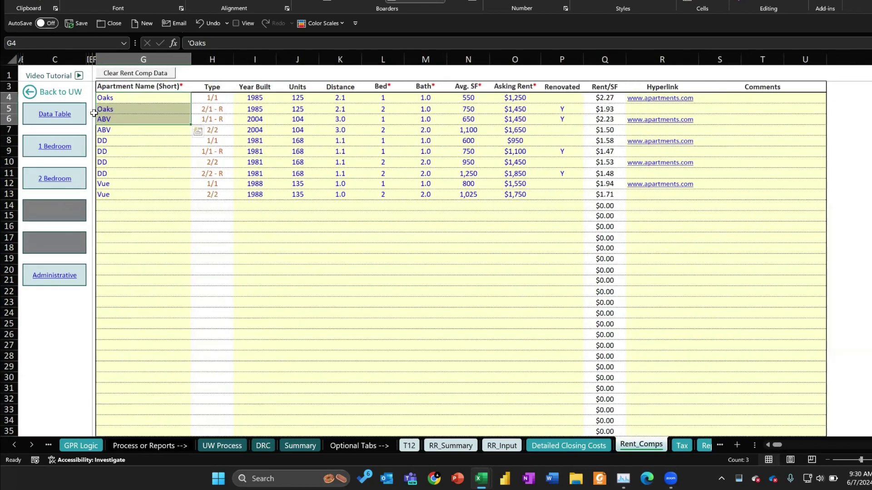
click(157, 98)
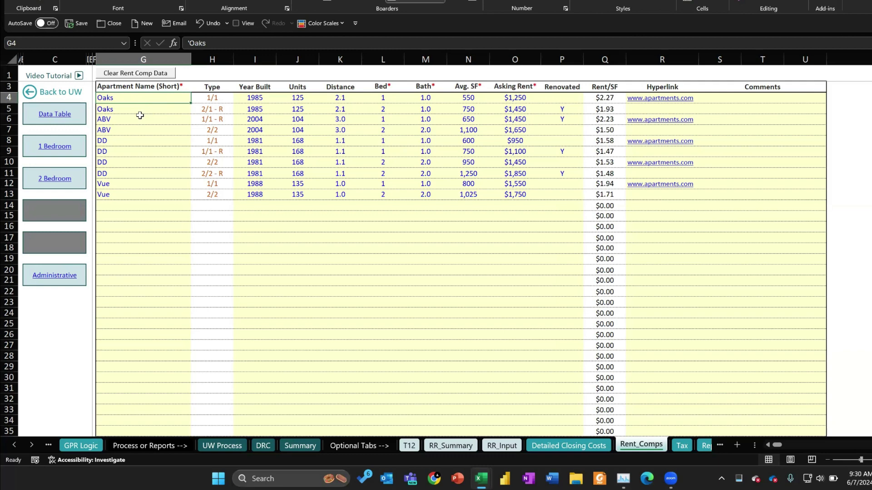
click(252, 108)
drag(315, 128, 516, 194)
click(478, 237)
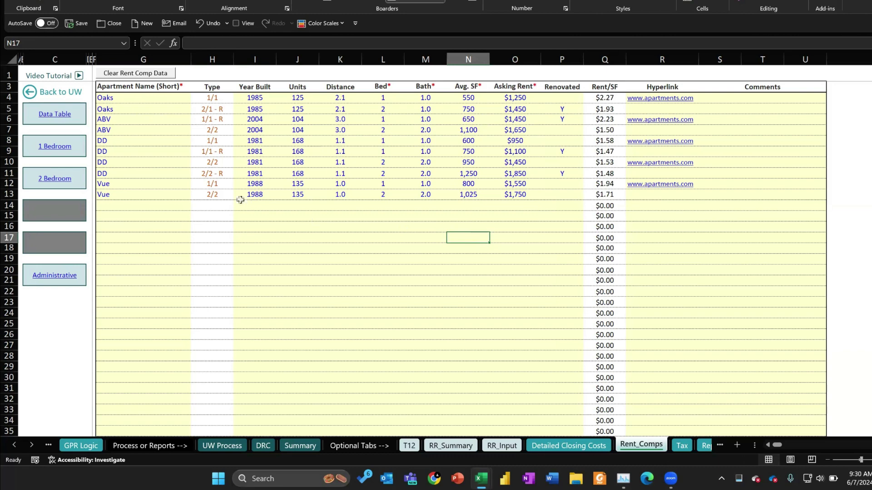
Step: Open the 1 Bedroom rent comp charts and compare the subject property's Classic and In-Place Reno rents with the comps
click(62, 152)
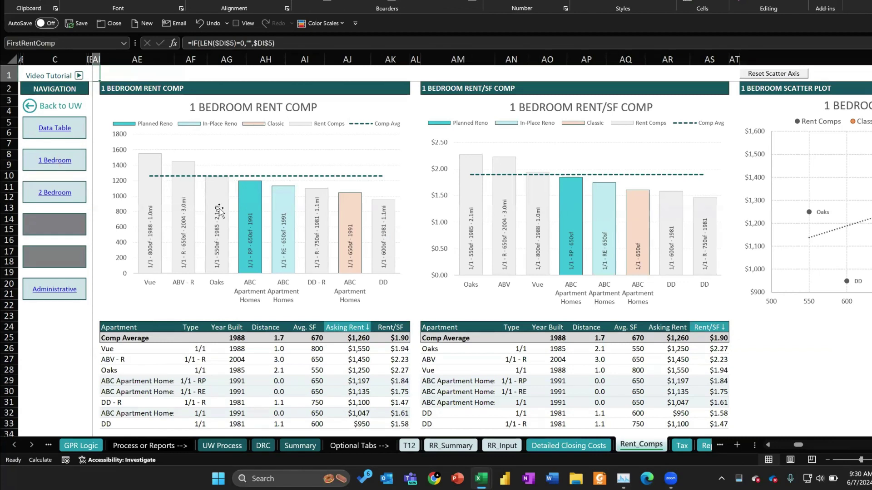
scroll(219, 210, down, 2)
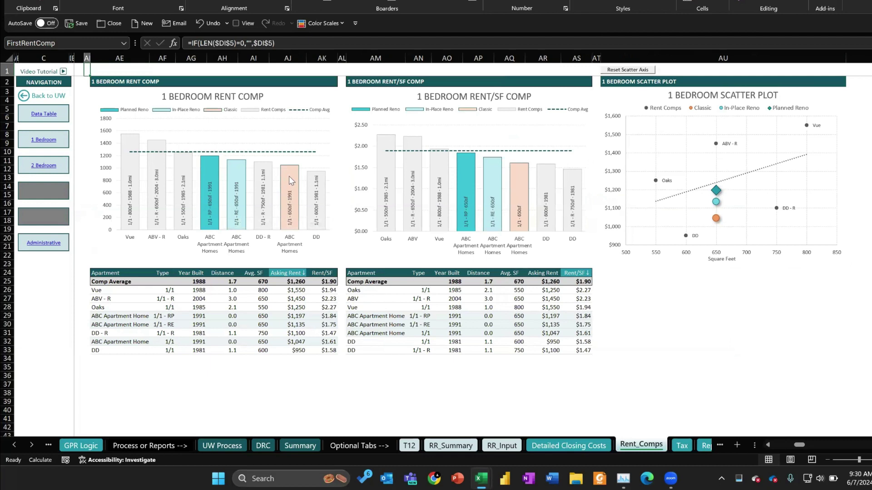
mouse_move(289, 180)
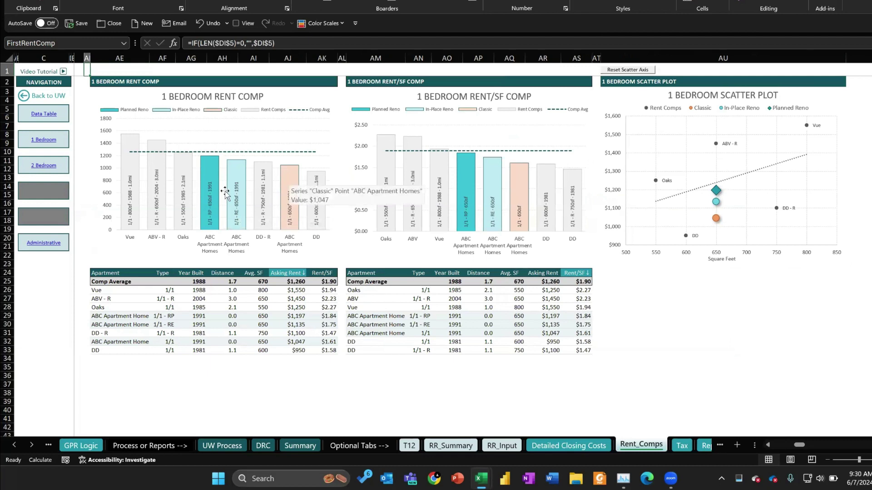
mouse_move(238, 175)
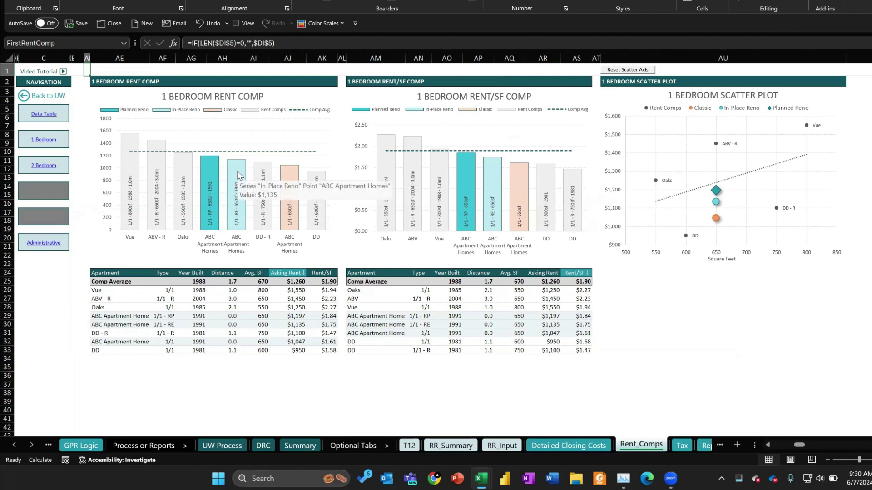
Step: Examine the 1 Bedroom scatter plot, comparing the Classic, In-Place Reno and Planned Reno rents with the comps' trend line
mouse_move(210, 169)
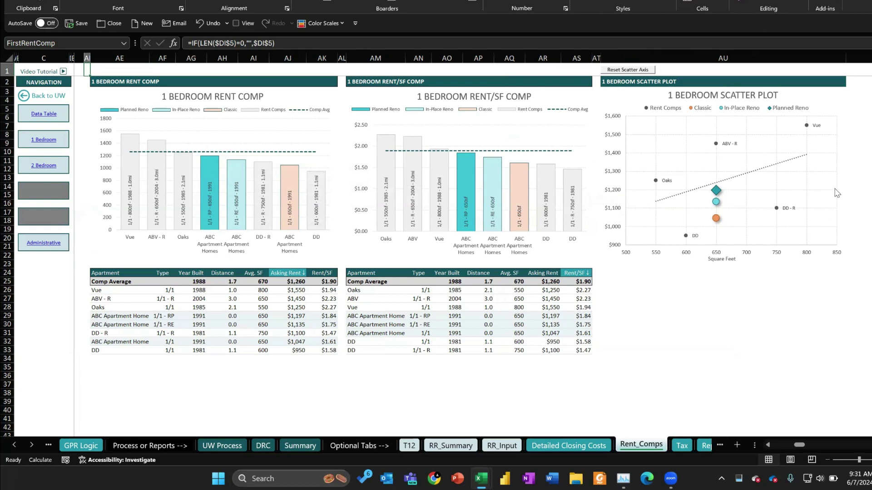
ctrl+scroll(837, 193, up, 5)
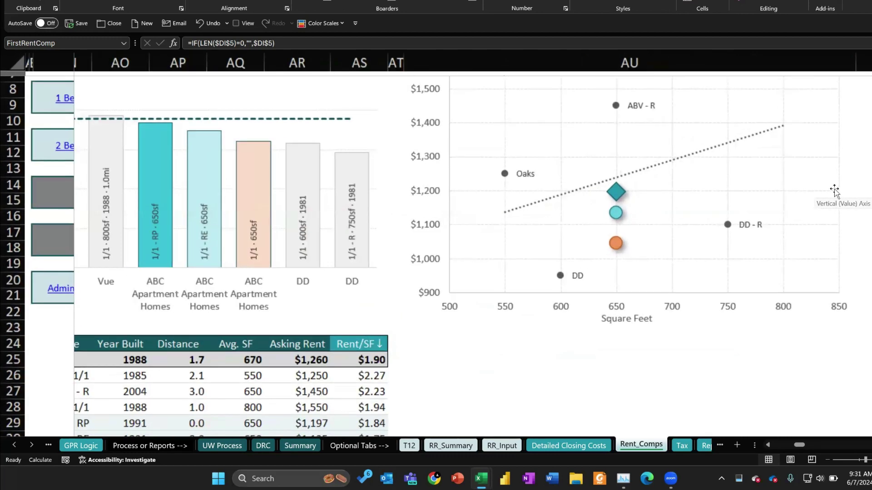
scroll(835, 191, up, 2)
scroll(834, 191, right, 2)
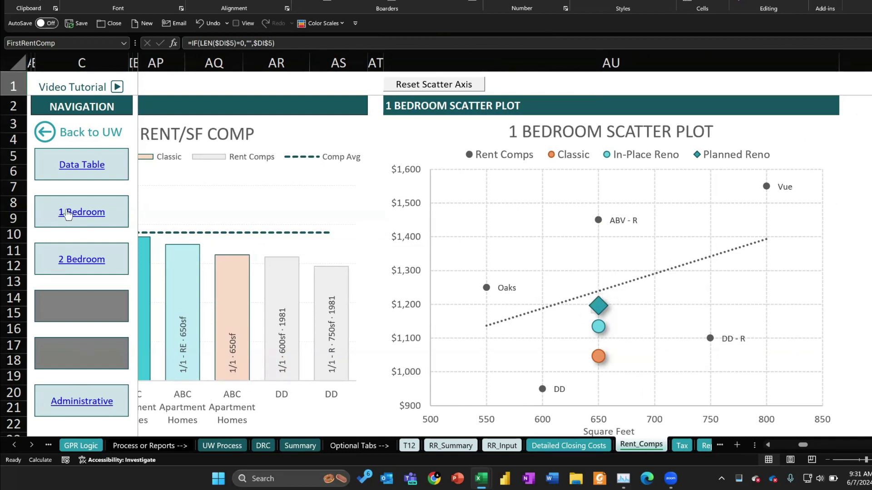
Step: Return to the UW Model and set the rent premium per unit for 1/1 650sf to $195
click(48, 140)
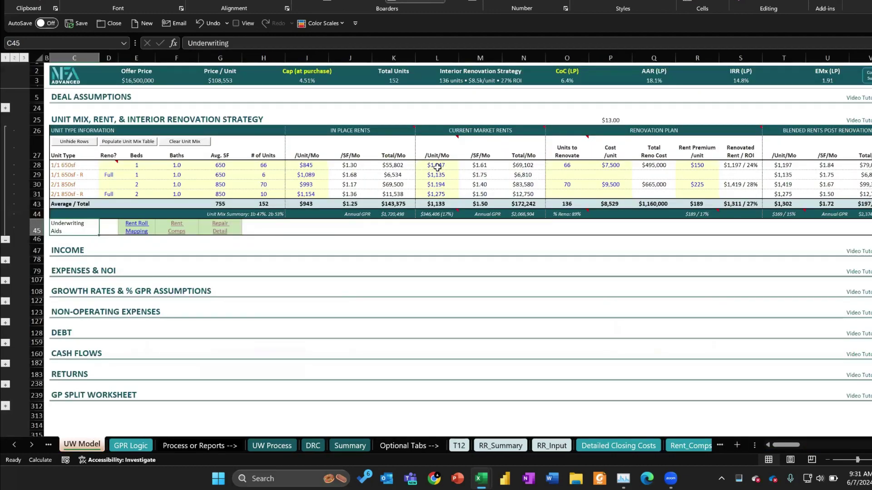
click(436, 166)
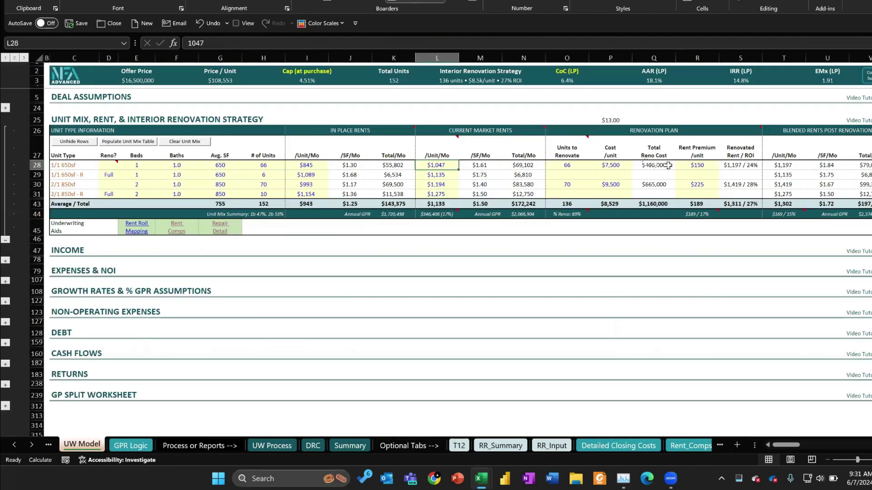
click(694, 167)
text(1)
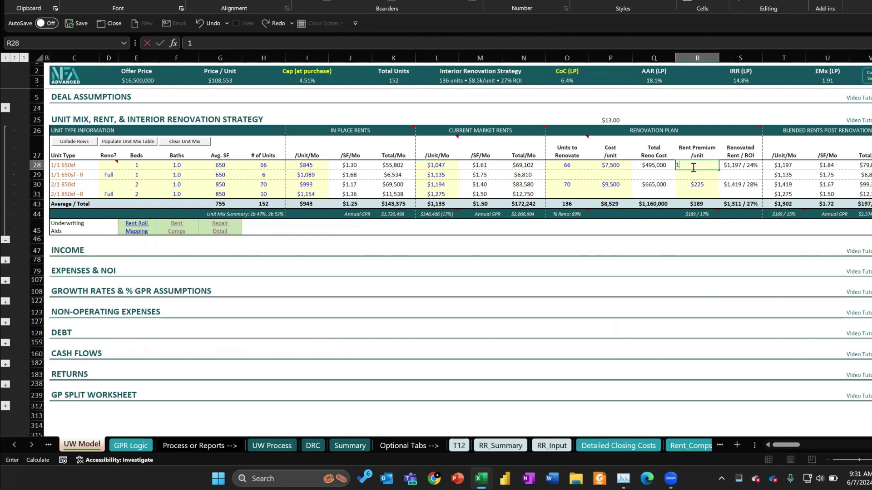
text(95)
key(Return)
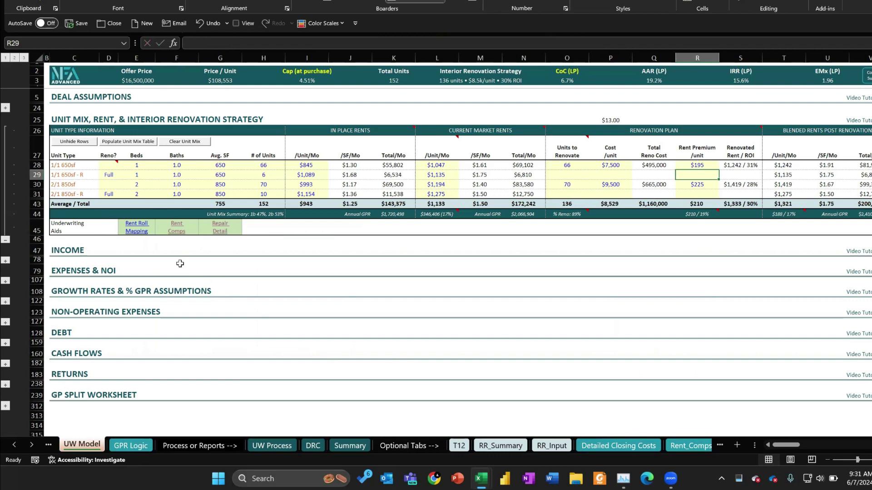
Step: Recheck the 1 Bedroom scatter plot in the rent comps, then examine the 2 Bedroom rent comp charts and scatter plot
click(177, 231)
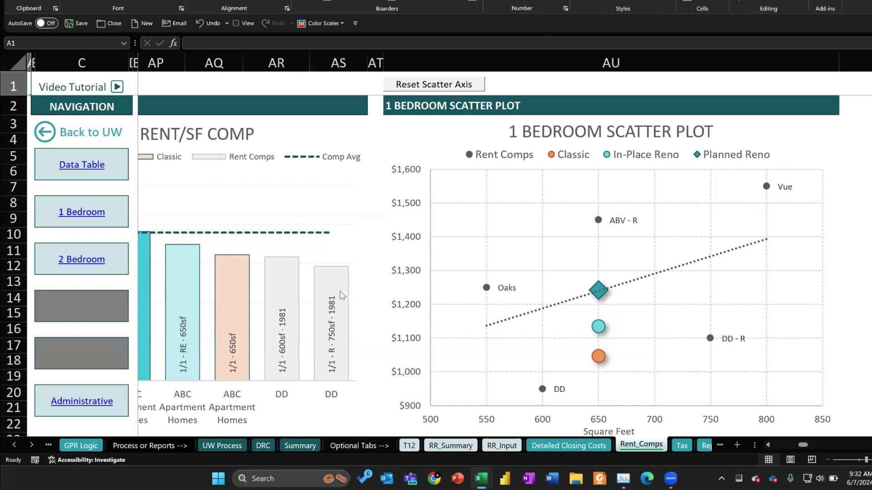
click(97, 261)
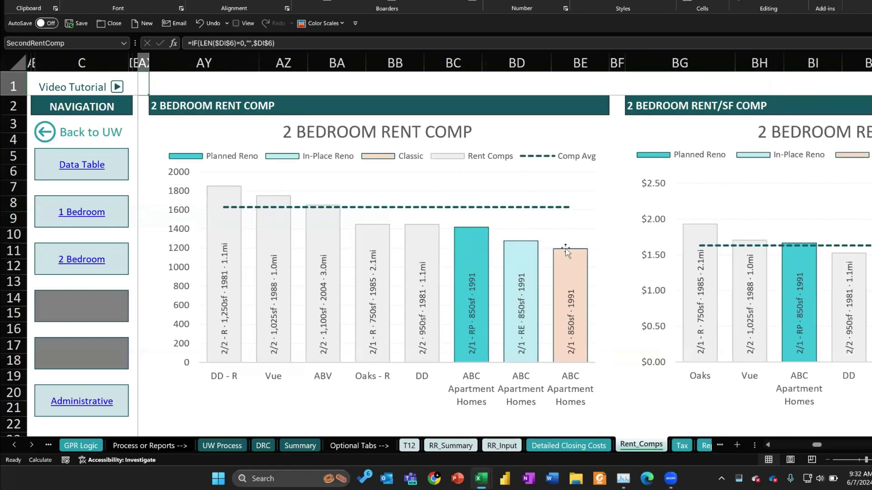
mouse_move(574, 262)
scroll(575, 262, right, 1)
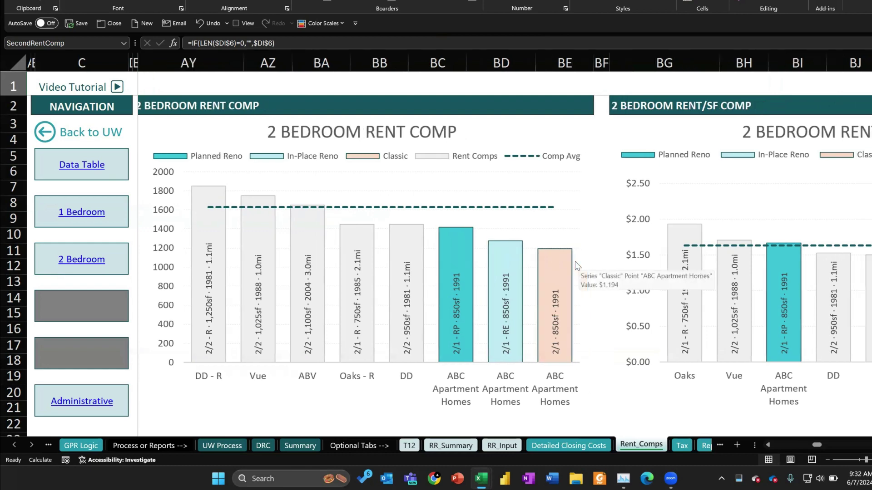
scroll(575, 262, right, 10)
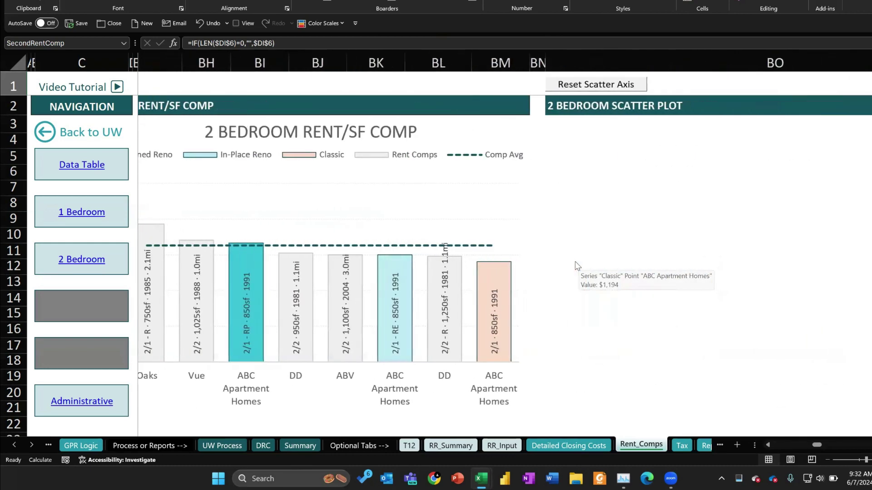
scroll(576, 267, right, 6)
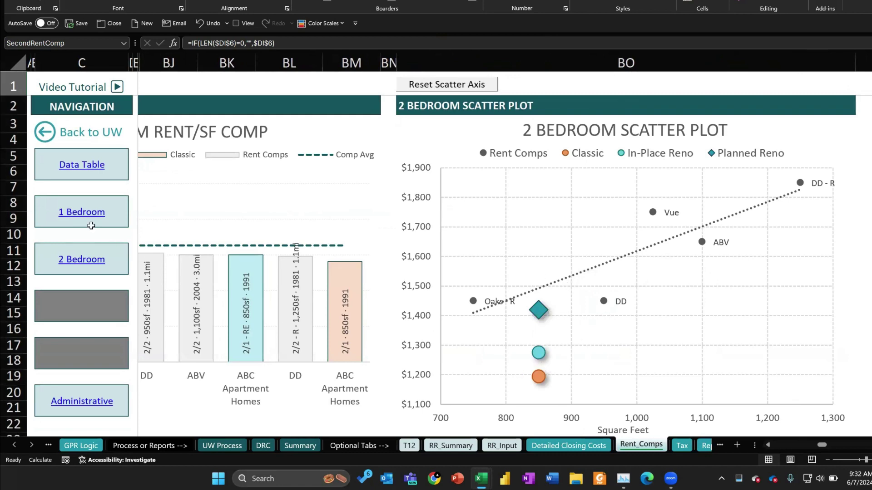
Step: Return to the UW Model and set the current market rent per unit for 2/1 850sf to $1,250
click(45, 132)
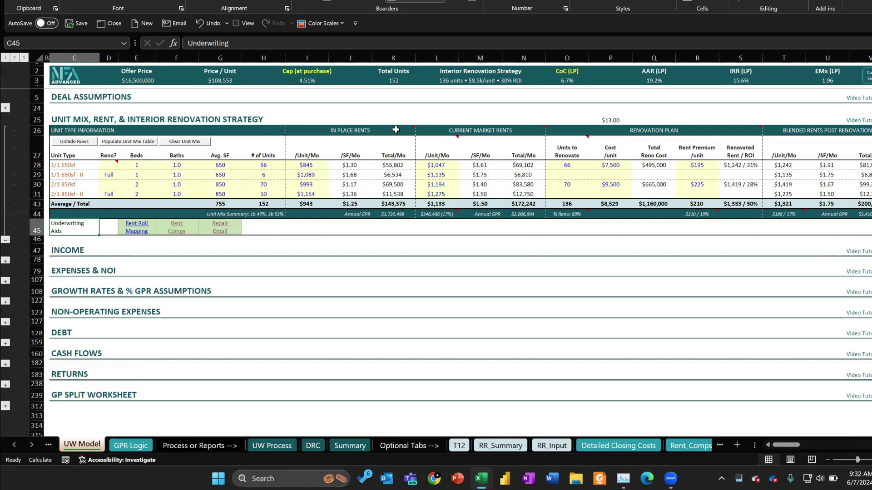
click(444, 185)
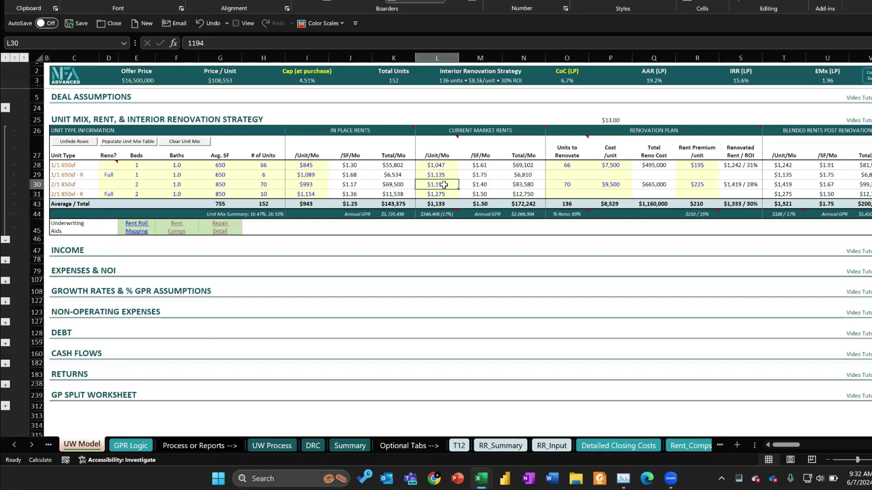
text(1250)
Step: Set the rent premium per unit for 2/1 850sf to $250 and check it on the 2 Bedroom scatter plot
key(Right)
key(Right)
key(Right)
key(Right)
key(Right)
key(Right)
key(Right)
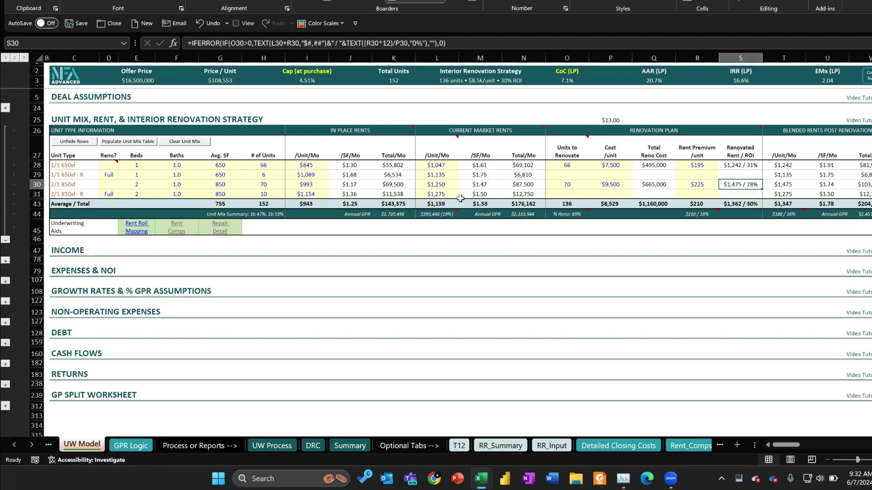
key(Left)
text(250)
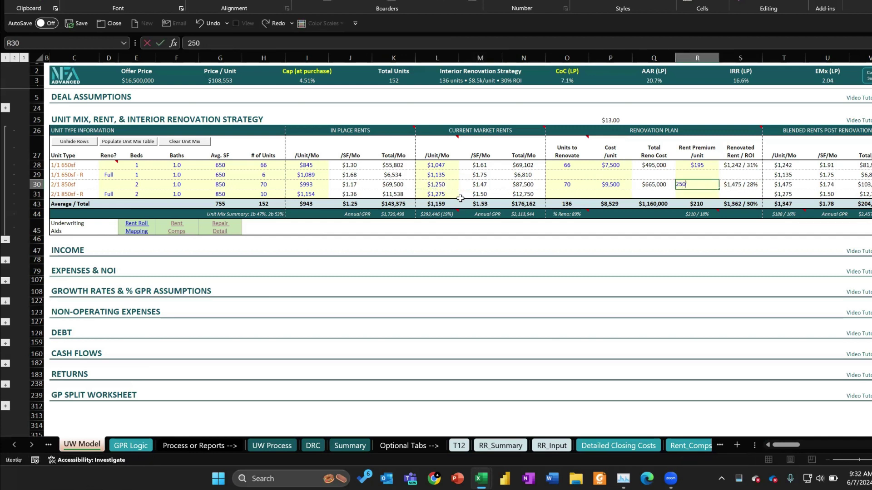
key(Return)
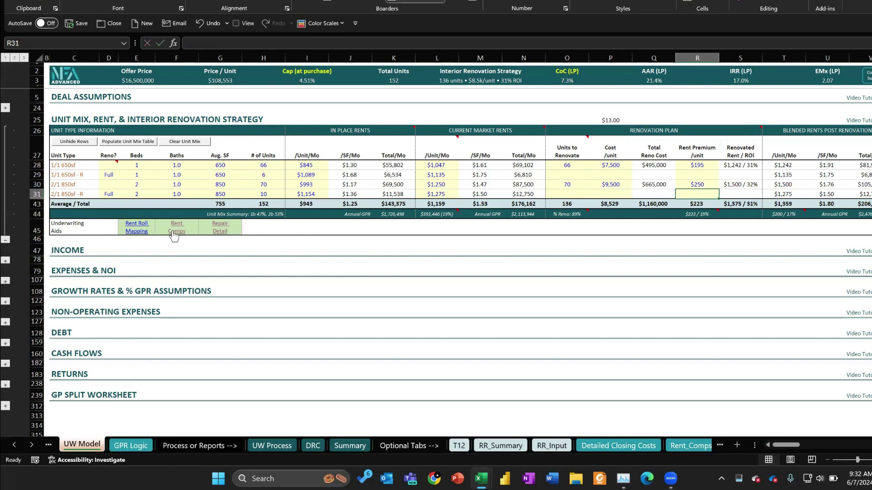
click(173, 232)
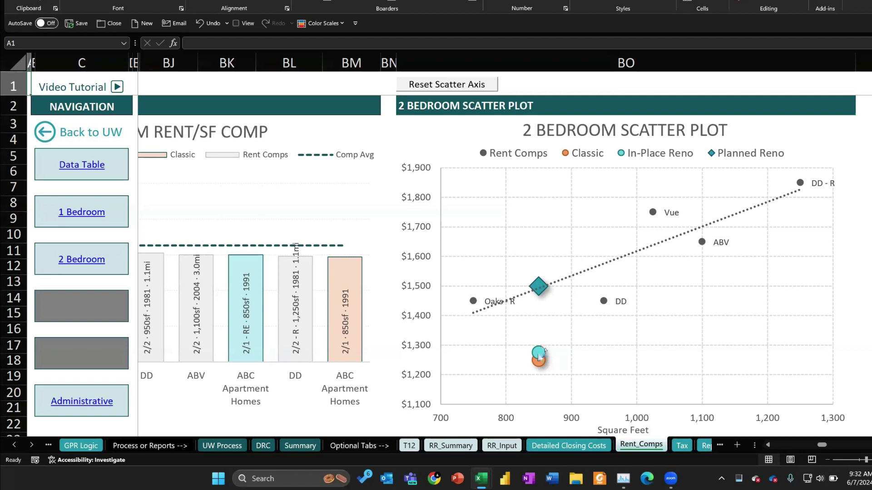
mouse_move(538, 353)
Step: Set the current market rent per unit for 2/1 850sf - R to $1,325 and check it on the 2 Bedroom scatter plot
click(41, 133)
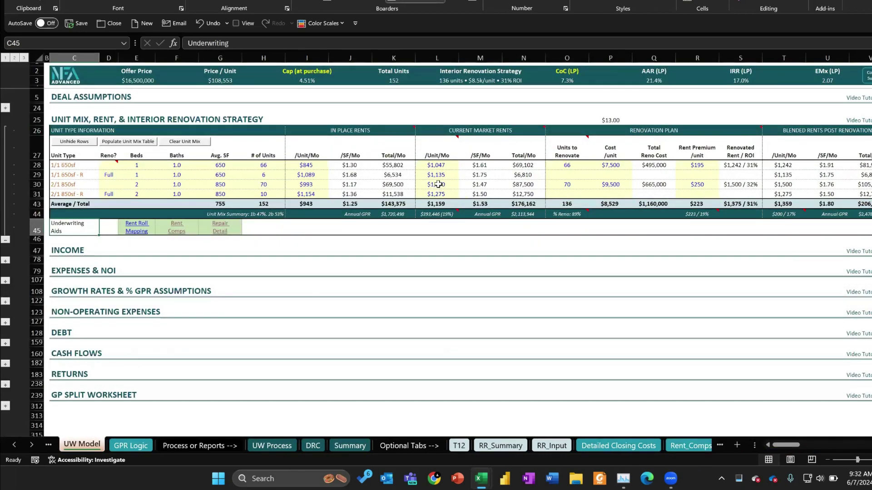
click(436, 195)
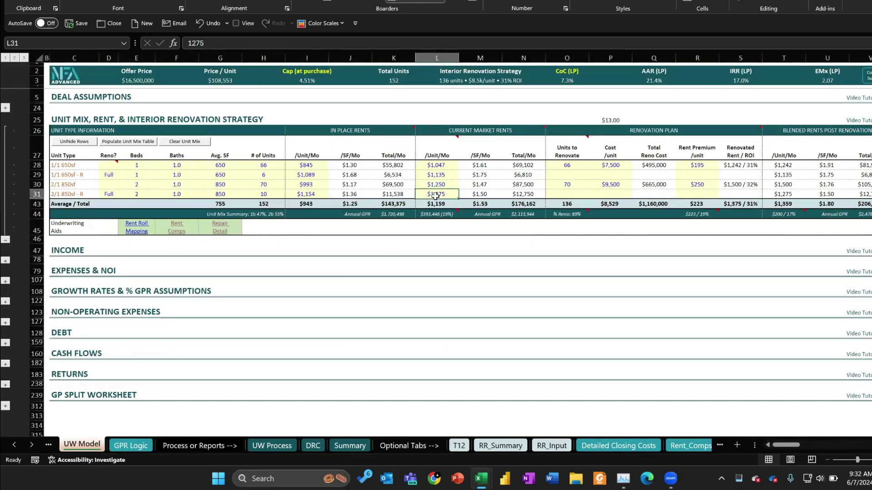
text(1325)
key(Return)
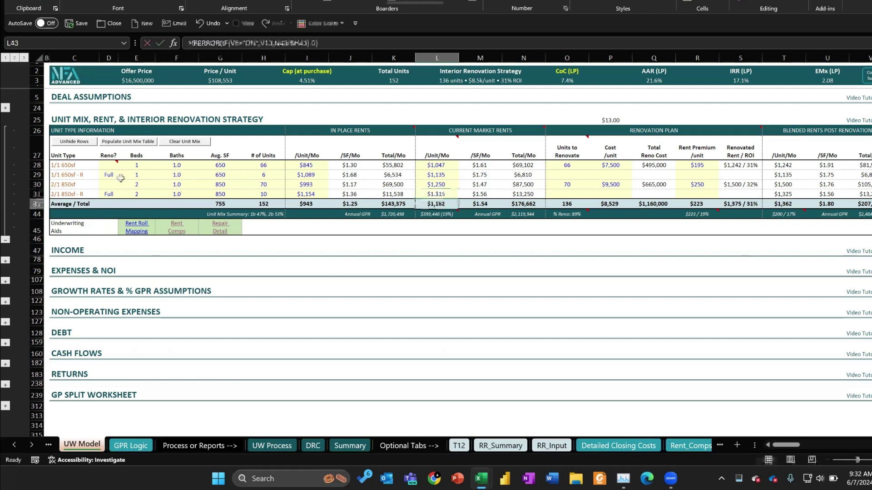
click(178, 231)
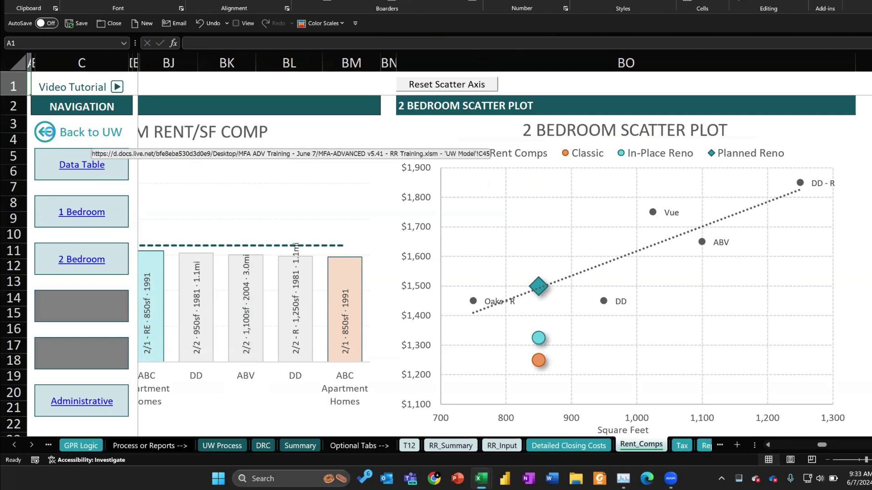
Step: Review the renovation costs per unit in the UW Model, then open the Repair Detail and examine its interior renovation items
click(50, 137)
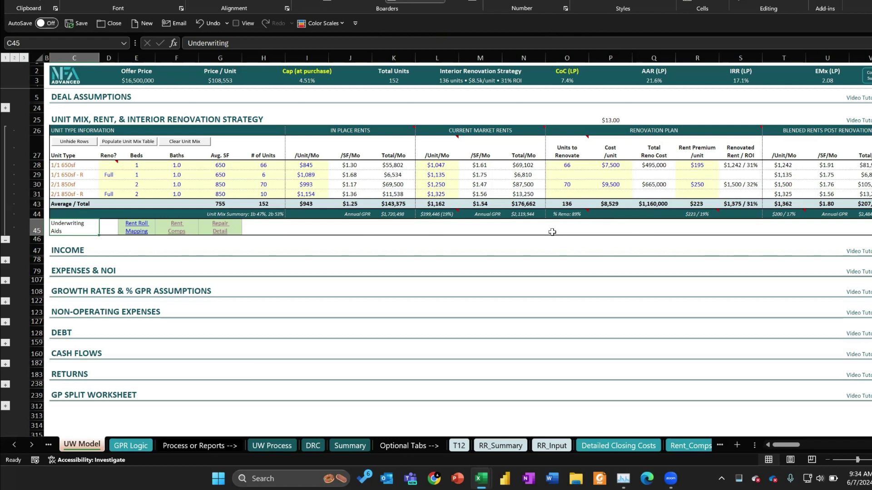
drag(612, 167, 614, 190)
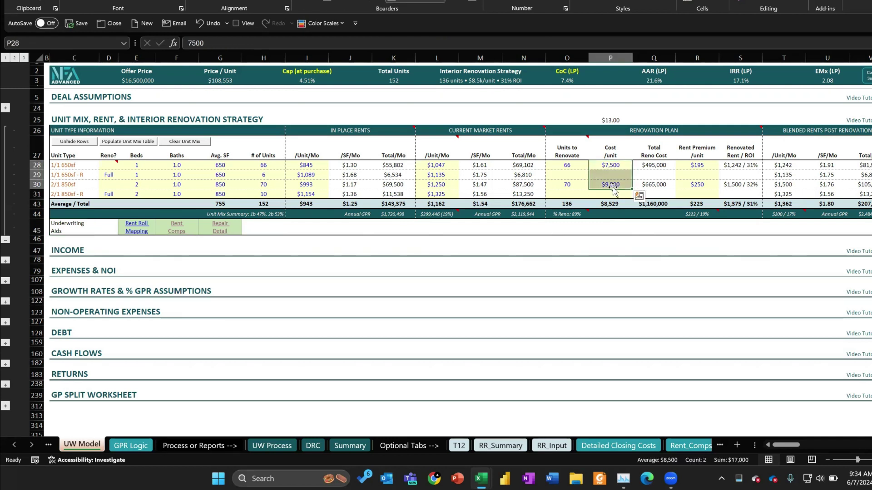
mouse_move(613, 189)
mouse_down()
mouse_move(612, 167)
mouse_move(610, 183)
mouse_up()
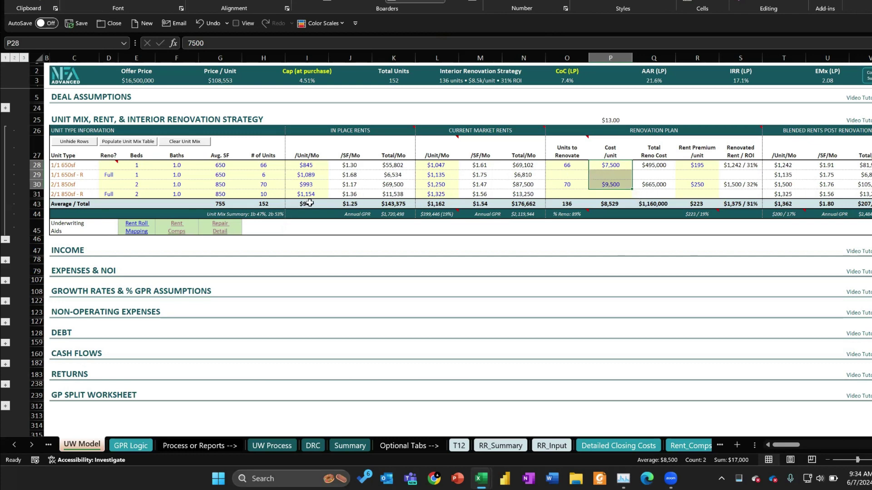
click(217, 226)
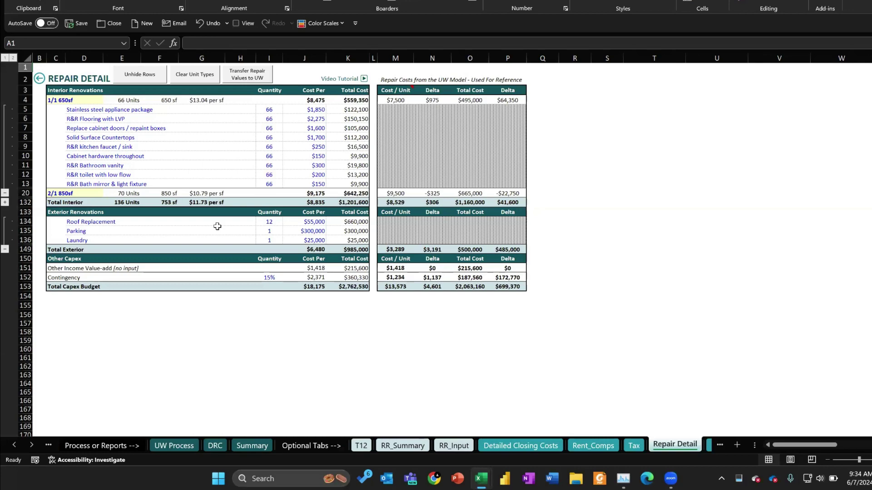
ctrl+scroll(217, 226, up, 5)
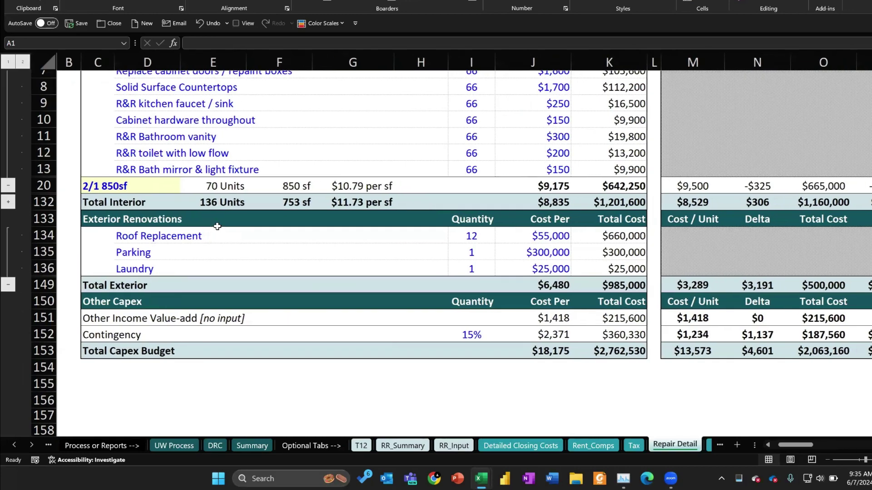
scroll(269, 161, up, 2)
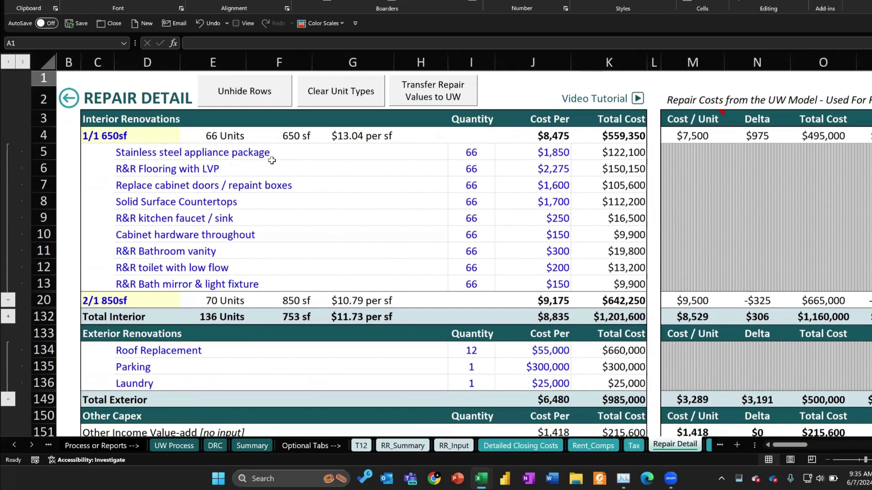
Step: Clear the 1/1 650sf unit type from the first interior renovation block and view the unit types available for it
click(165, 137)
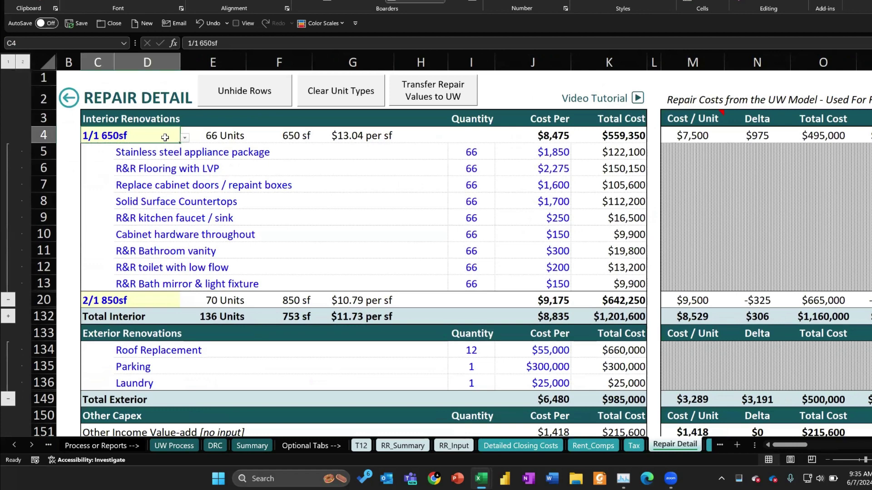
key(Delete)
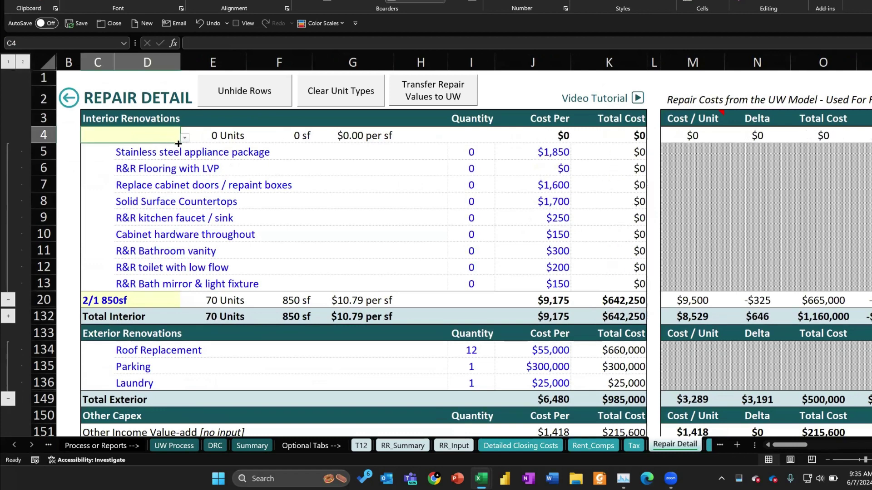
click(184, 138)
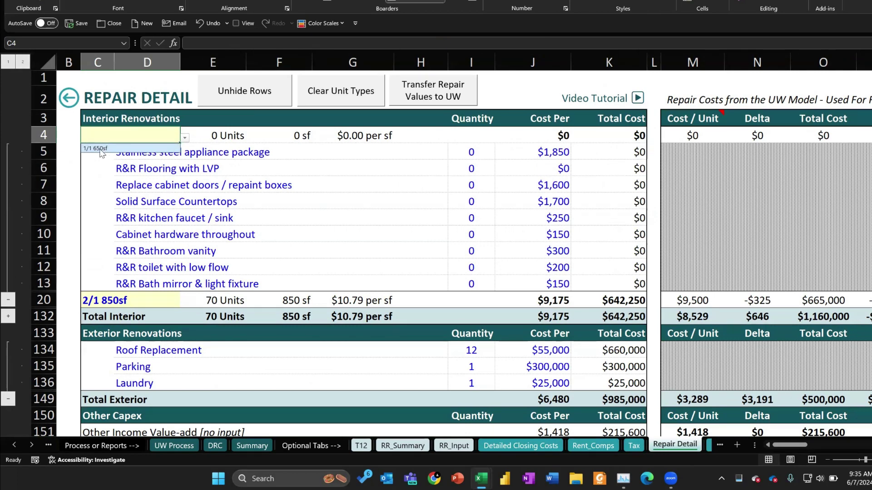
click(135, 156)
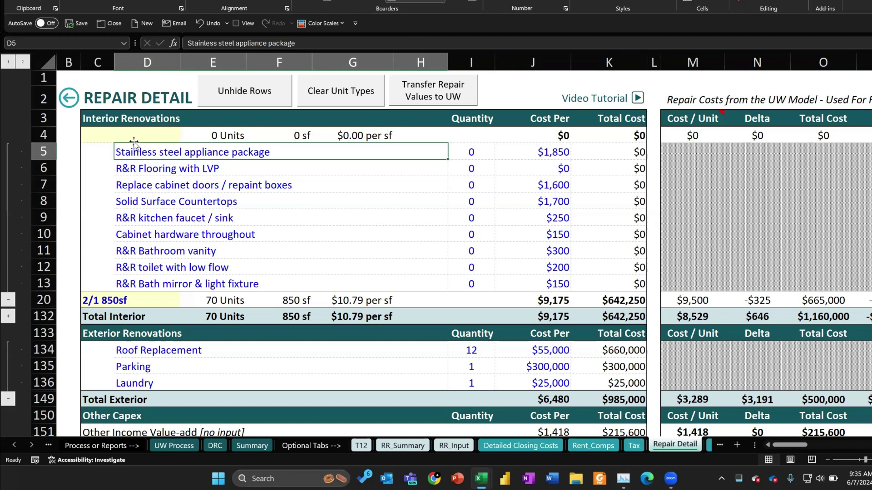
click(131, 137)
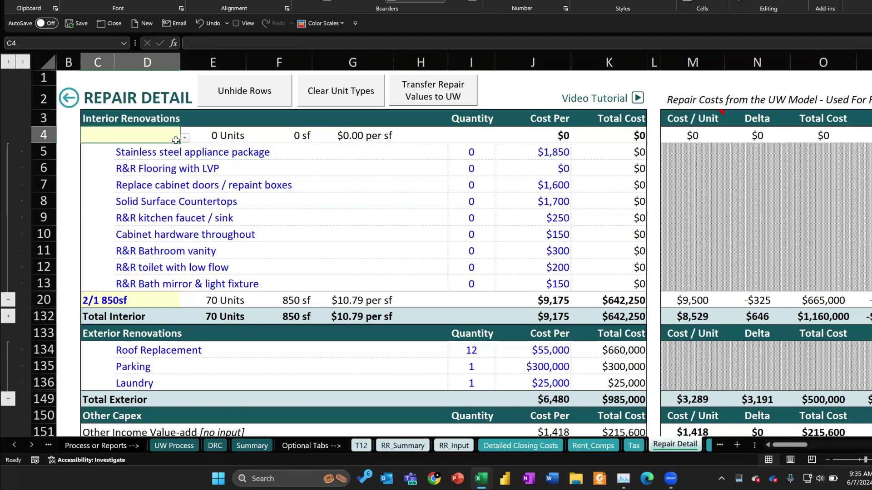
Step: Return to the UW Model and check the 1/1 650sf unit type and its units to renovate in the renovation plan
click(68, 104)
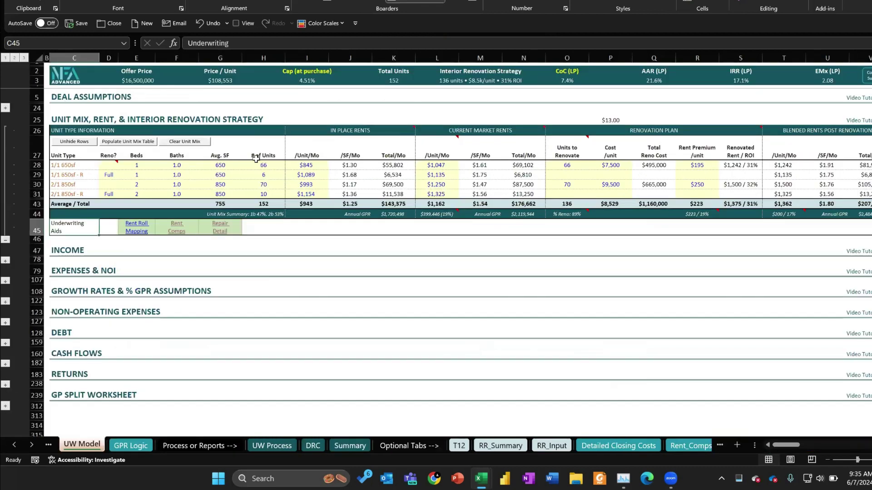
click(564, 164)
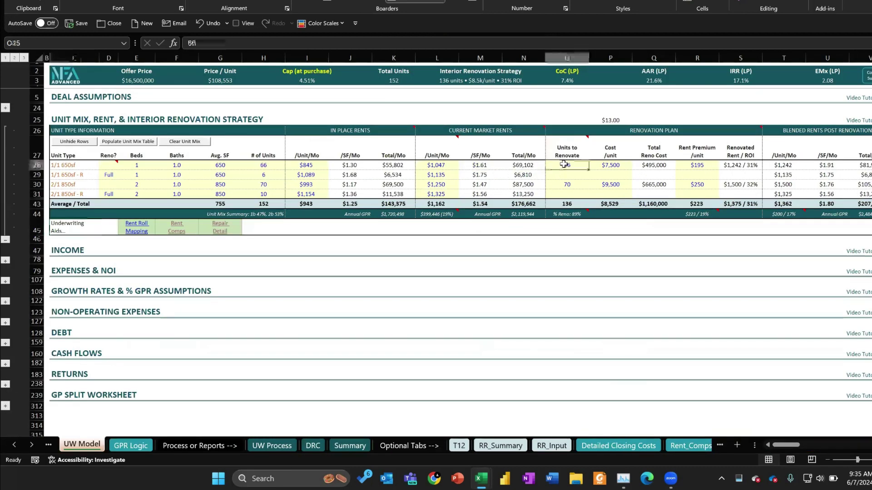
click(69, 165)
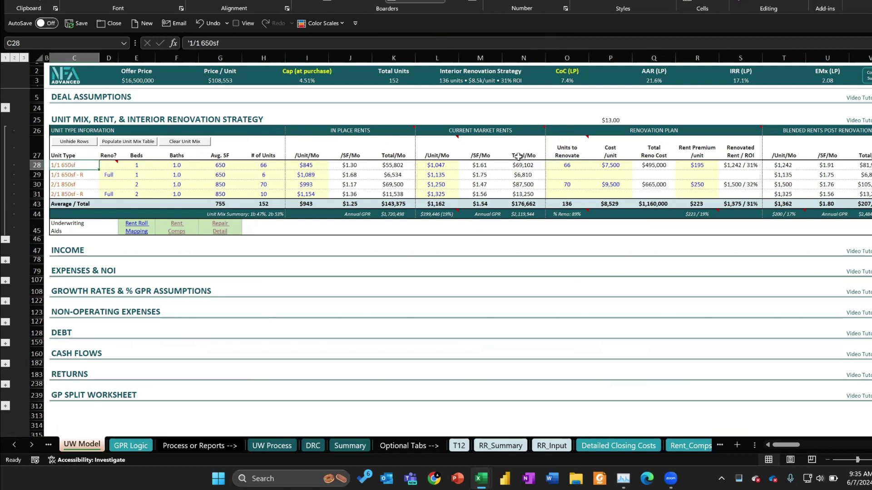
right_click(566, 165)
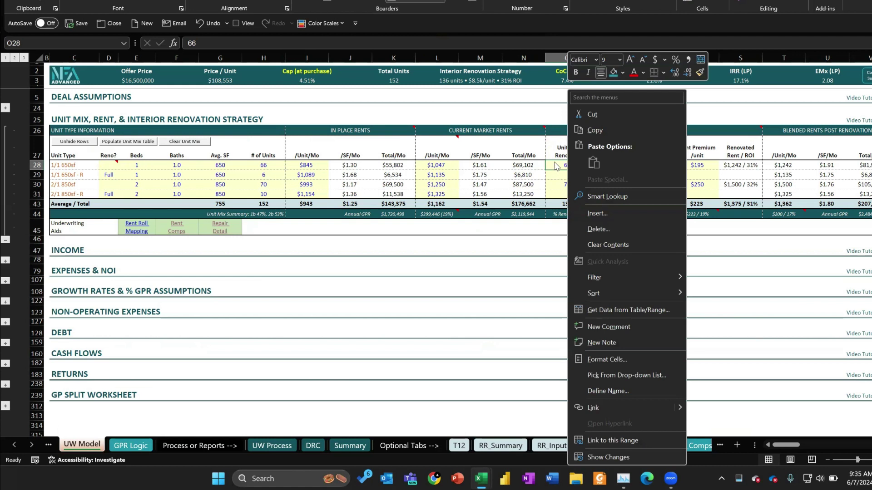
click(555, 165)
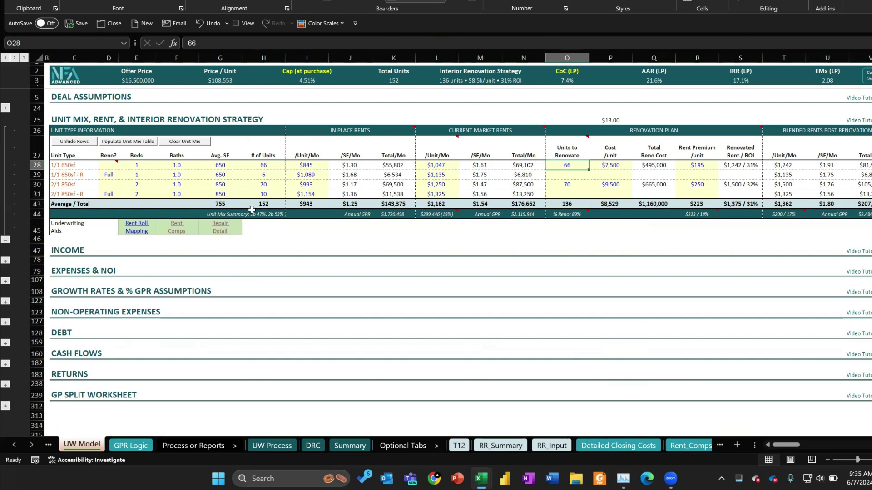
Step: Reopen the Repair Detail and assign the 1/1 650sf unit type to the first interior renovation block
click(221, 239)
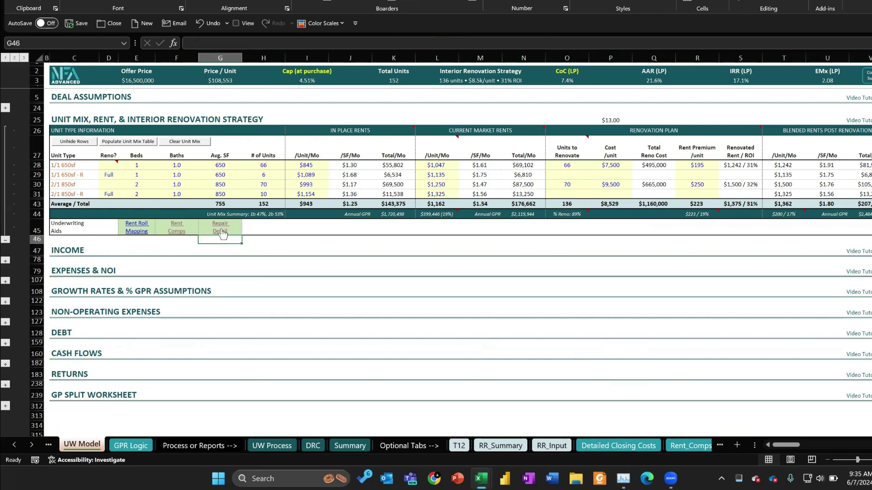
click(220, 230)
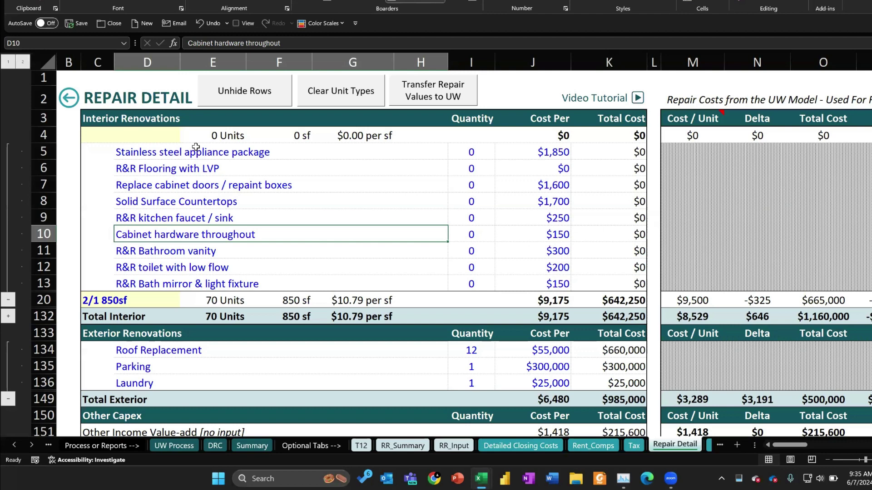
click(158, 141)
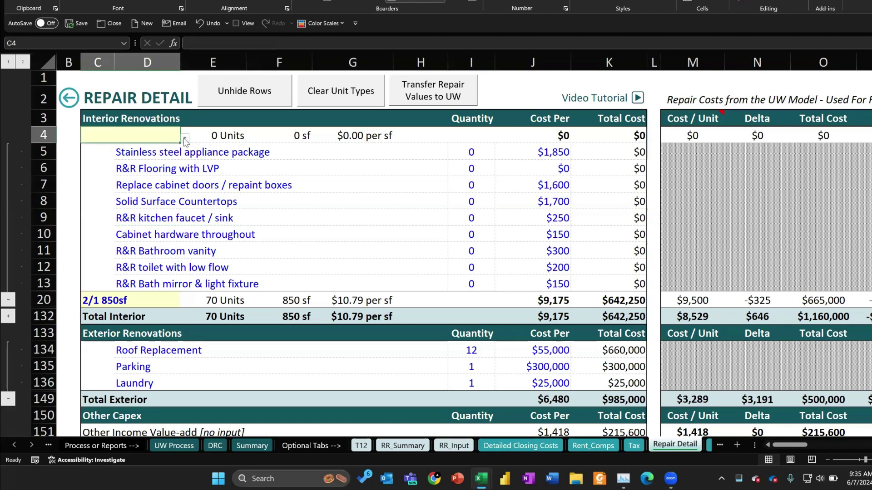
click(186, 138)
click(165, 149)
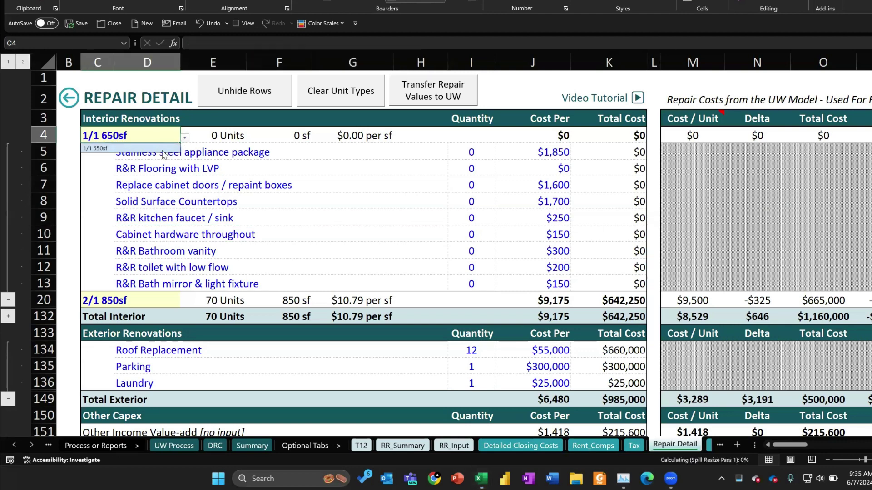
Step: Compare the 1/1 650sf repair cost per unit and total cost with the UW Model reference costs and deltas
click(554, 153)
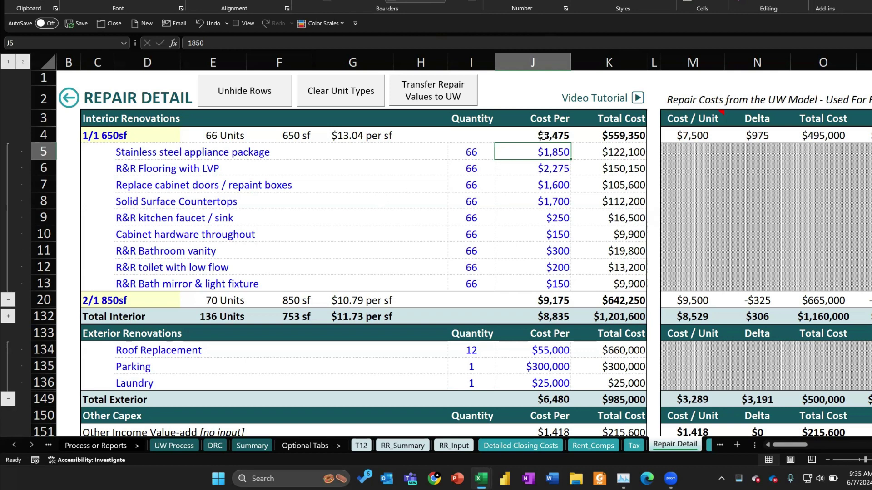
click(541, 135)
click(614, 131)
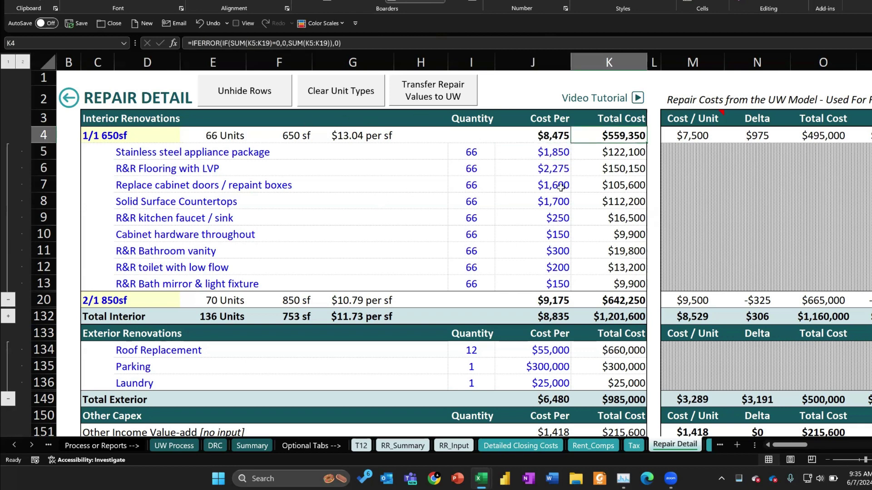
scroll(582, 164, right, 3)
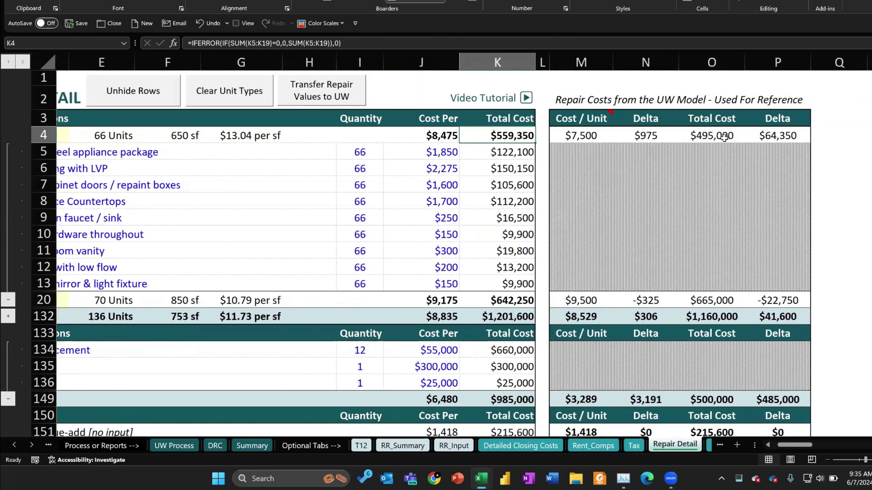
click(724, 137)
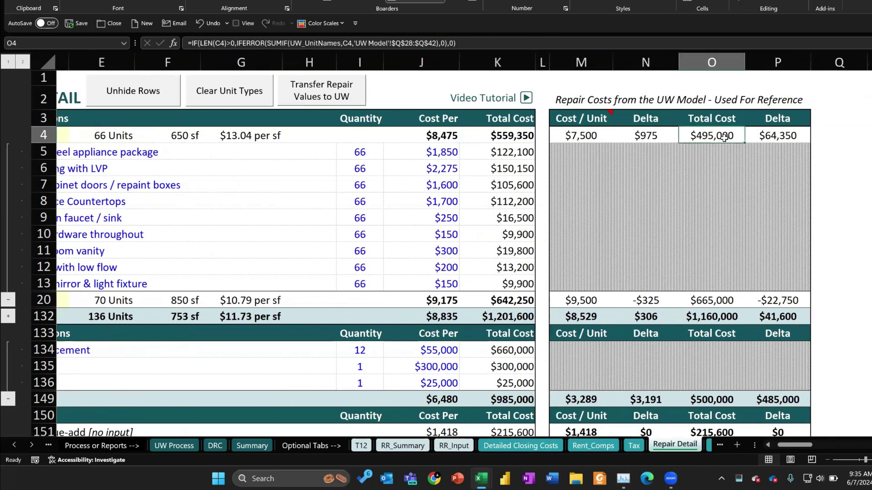
click(584, 135)
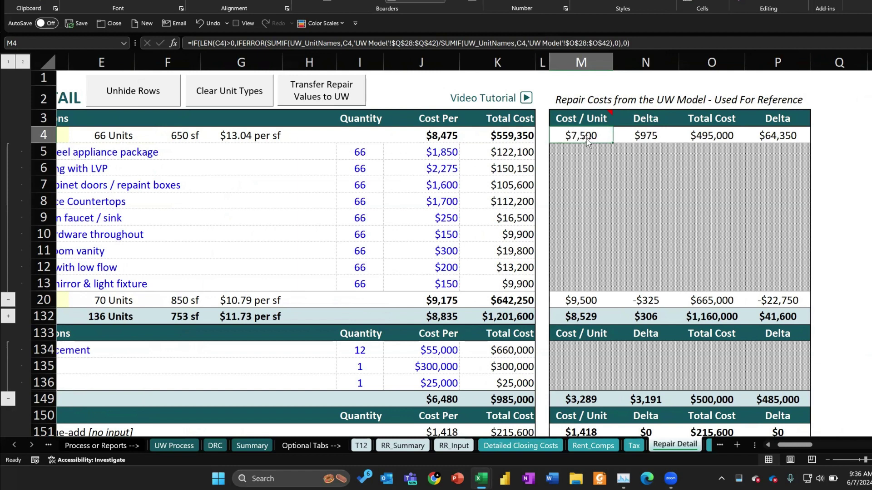
click(434, 135)
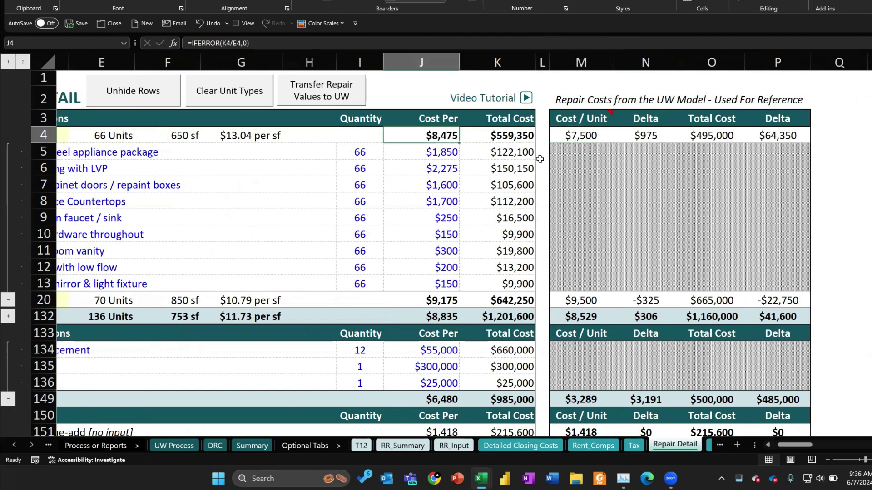
click(713, 136)
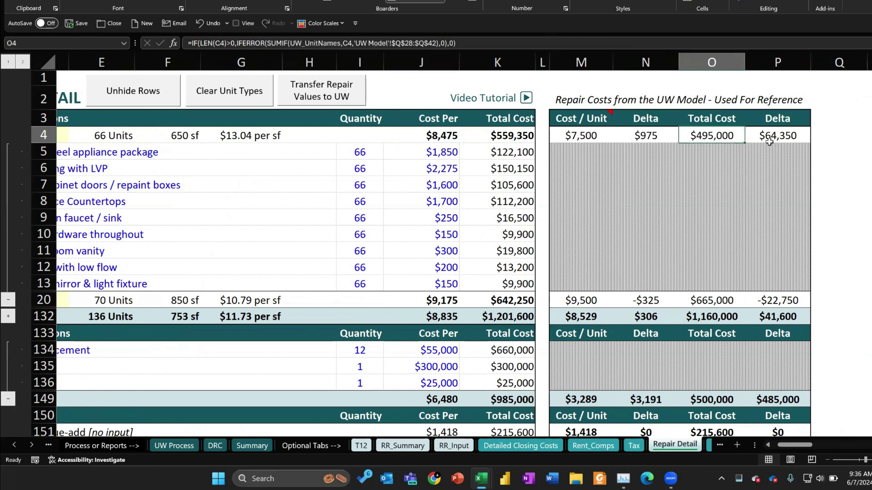
click(775, 134)
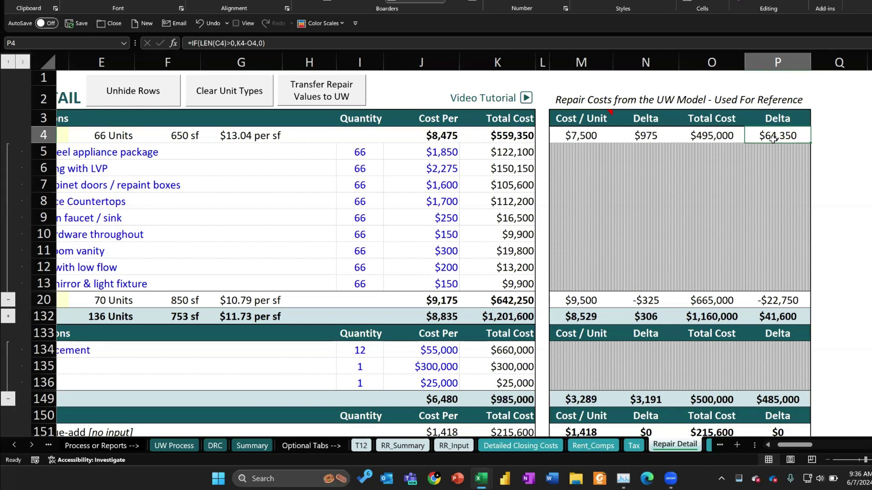
Step: Transfer the repair values to the UW Model, accepting the overwrite of the existing unit repair costs
scroll(774, 139, left, 3)
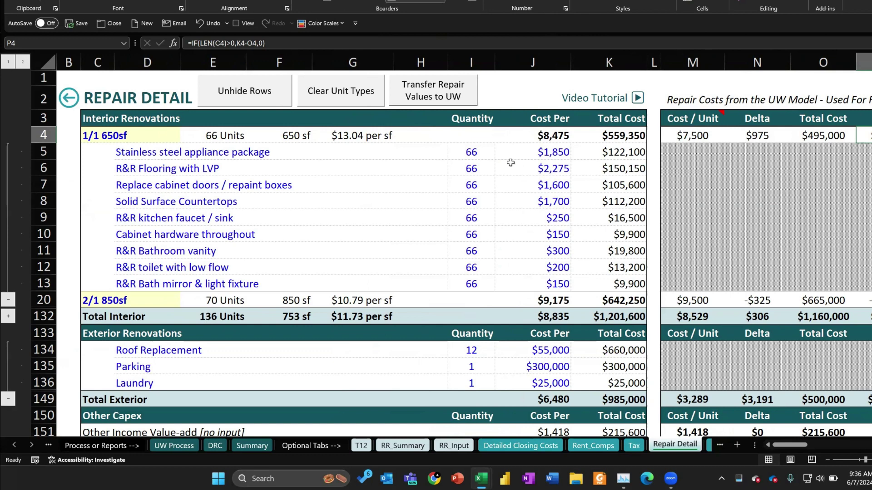
click(436, 89)
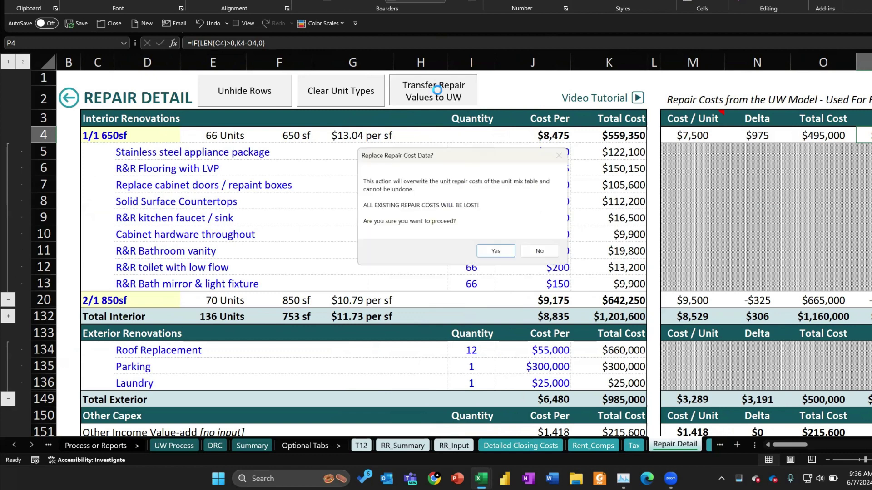
click(486, 249)
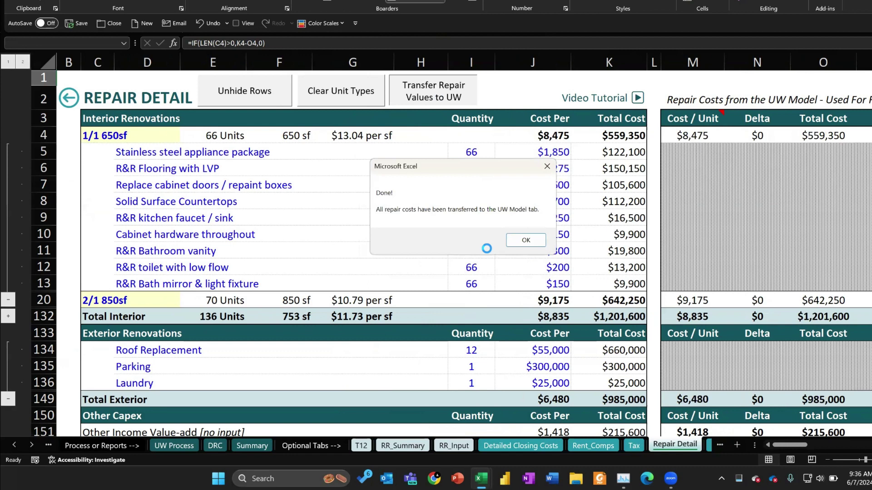
click(523, 240)
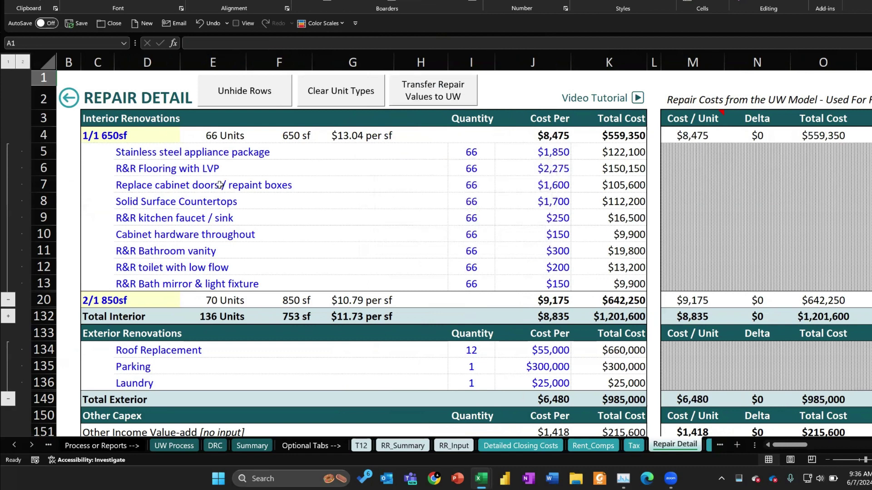
Step: Return to the UW Model and check the renovation costs per unit for 1/1 650sf and 2/1 850sf
click(69, 98)
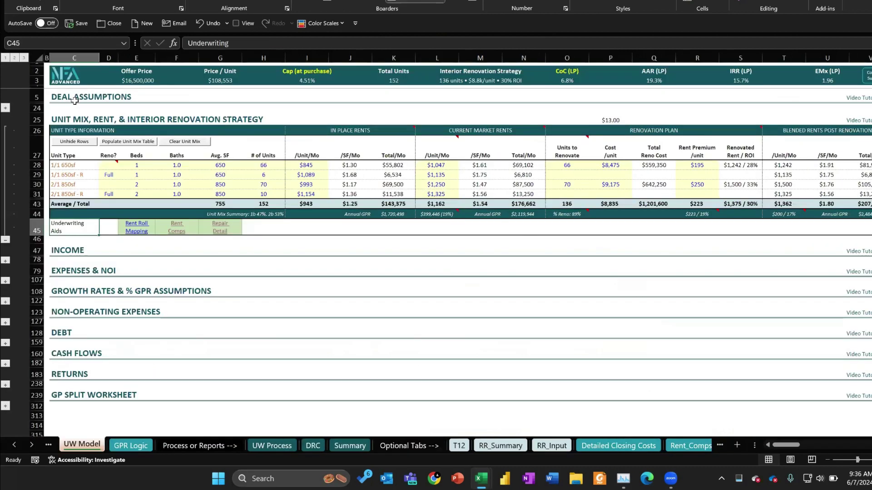
click(602, 164)
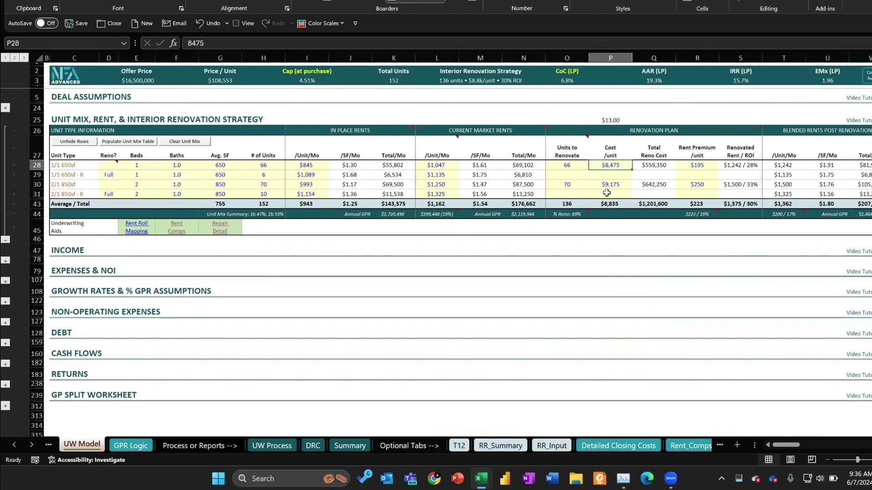
click(609, 183)
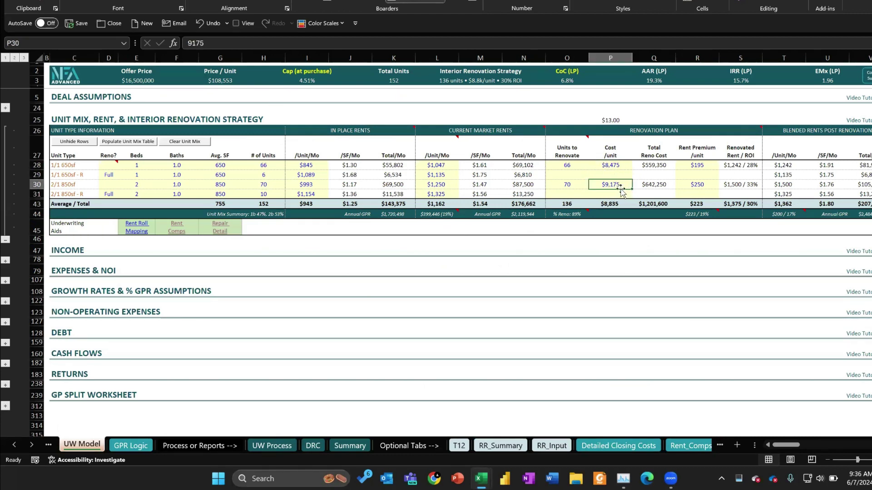
click(609, 163)
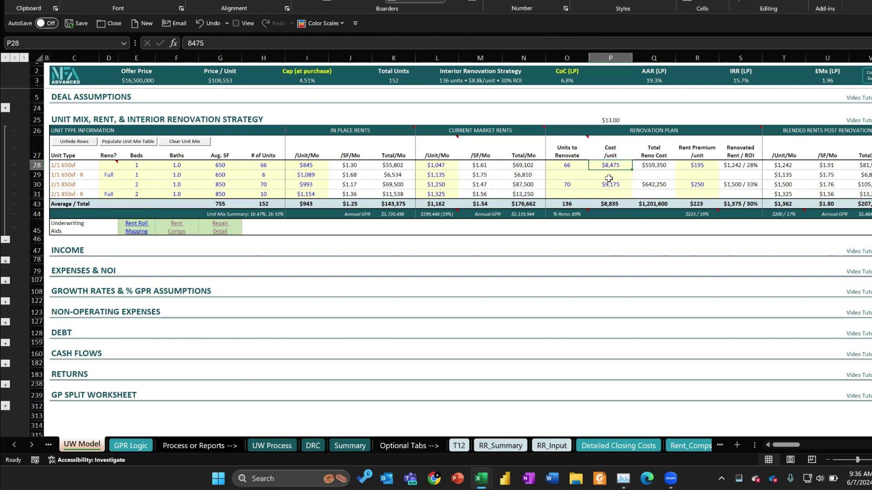
Step: Examine the 1/1 650sf rent premium, total renovation cost and the formula behind its renovated rent and ROI
click(705, 167)
mouse_move(696, 208)
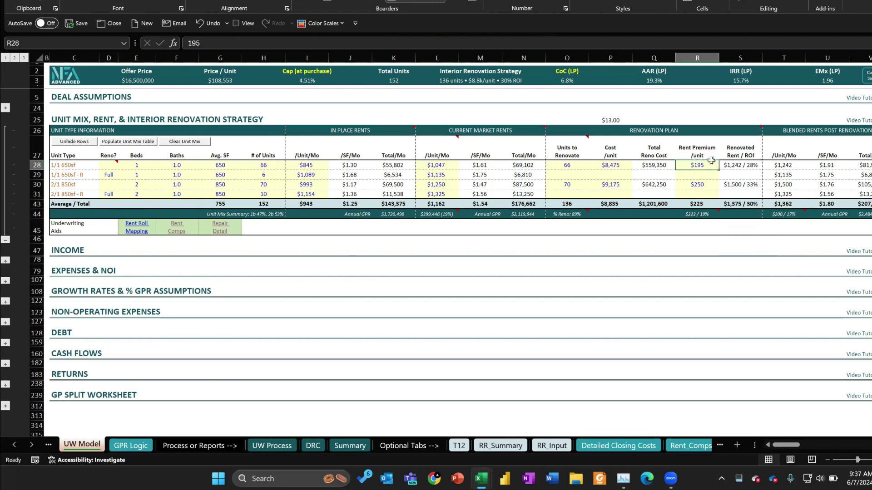
click(730, 166)
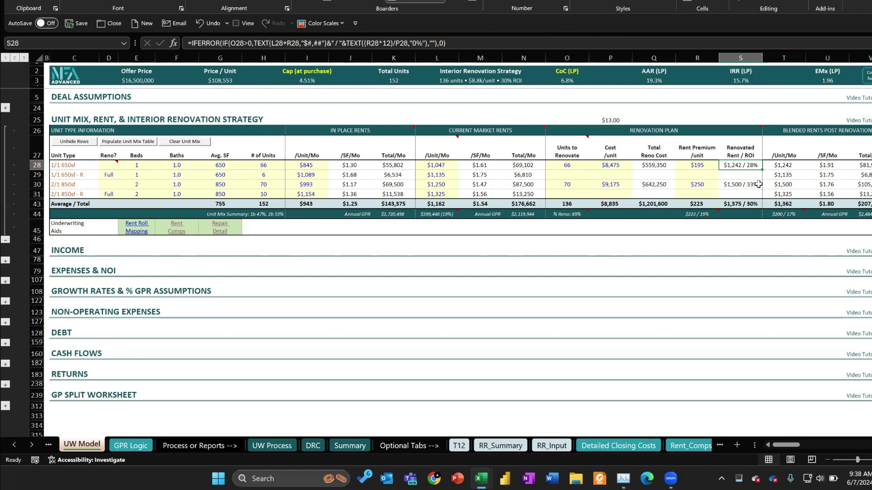
click(651, 166)
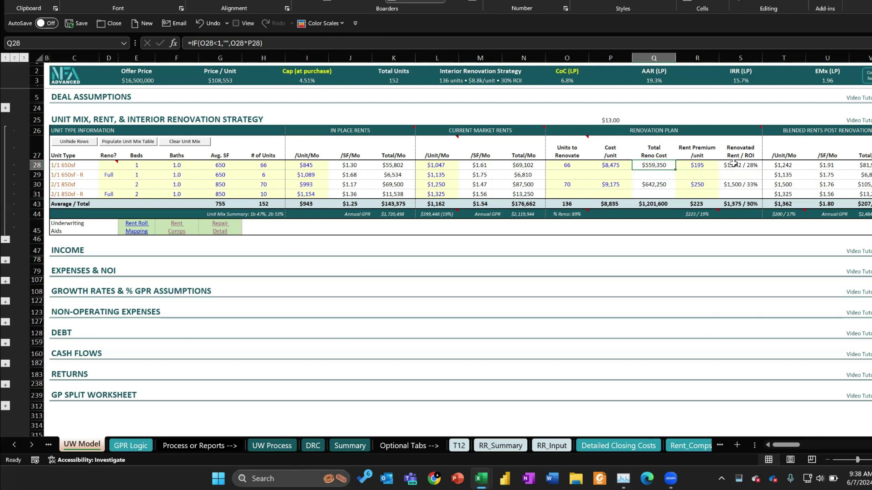
click(703, 167)
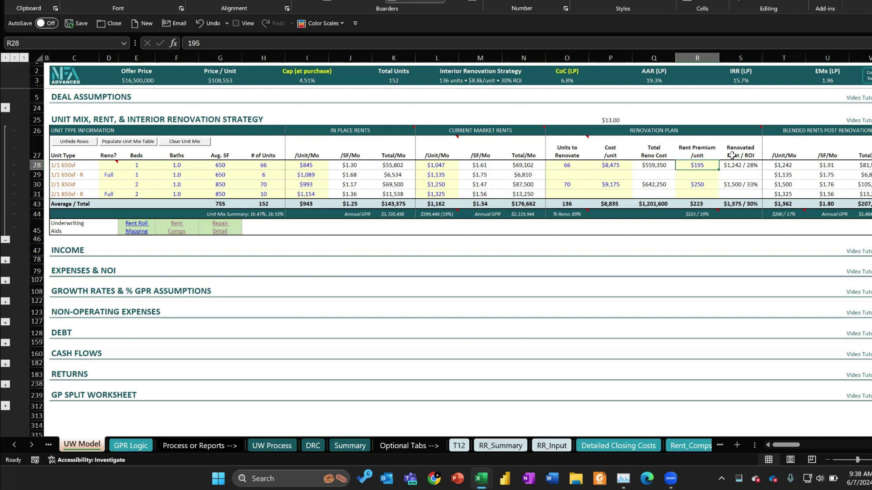
Step: Compare the deal's CoC, AAR, IRR and EMx return metrics with the renovation ROI for 1/1 650sf
drag(573, 72, 828, 79)
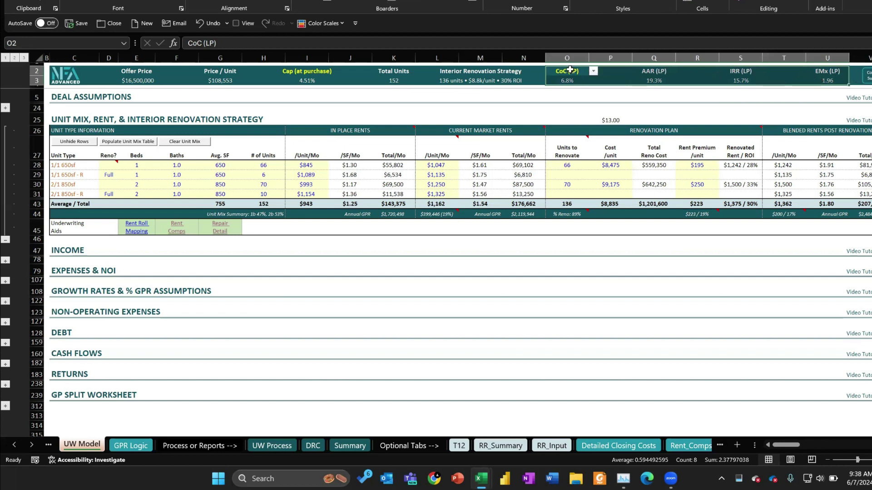
click(649, 72)
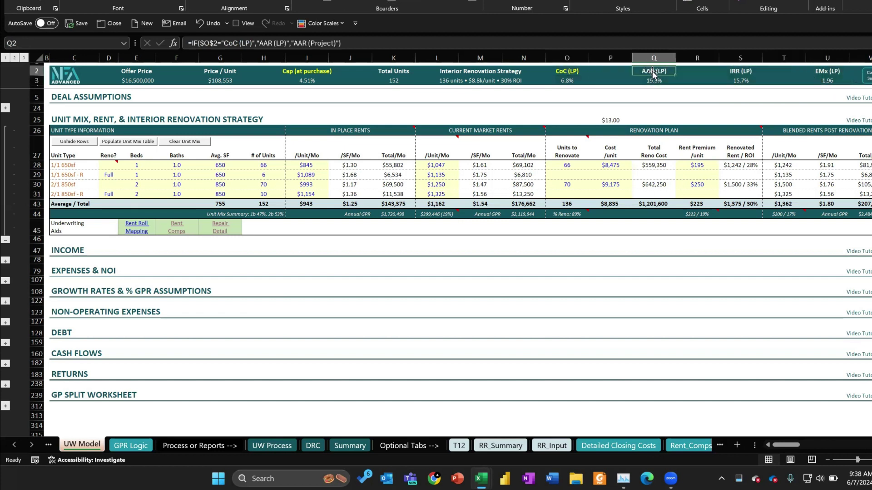
right_click(728, 170)
click(727, 170)
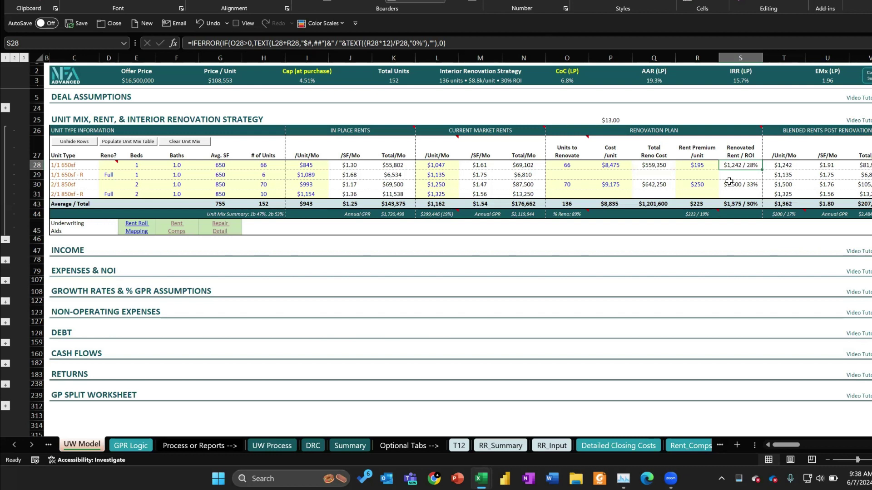
click(733, 82)
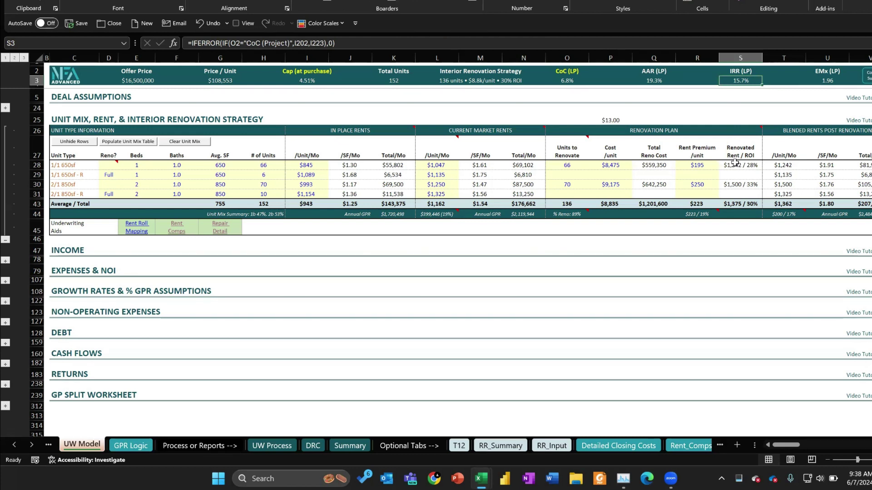
Step: Clear the rent premium per unit for the 1/1 650sf and 2/1 850sf unit types
click(734, 164)
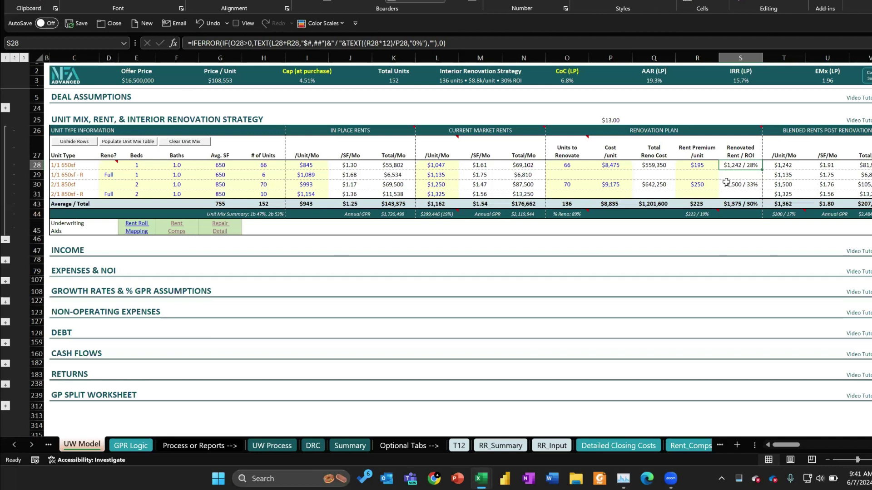
key(Left)
key(Delete)
key(Down)
key(Down)
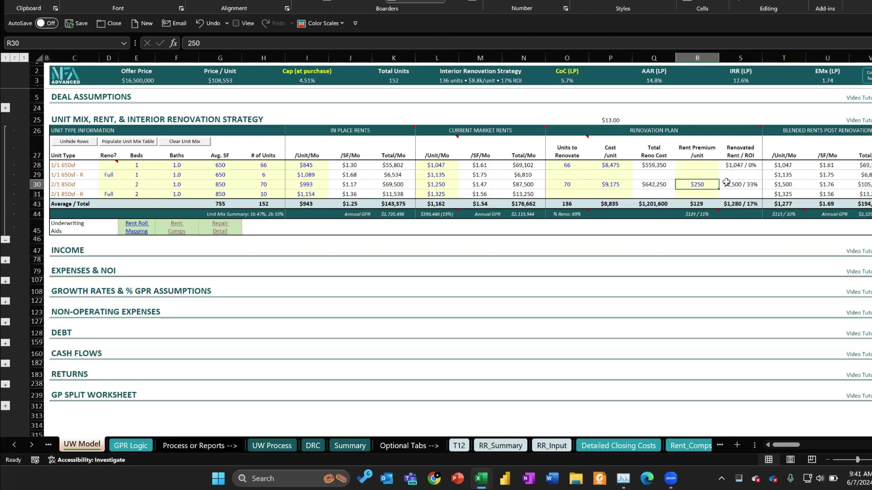
key(Delete)
key(Up)
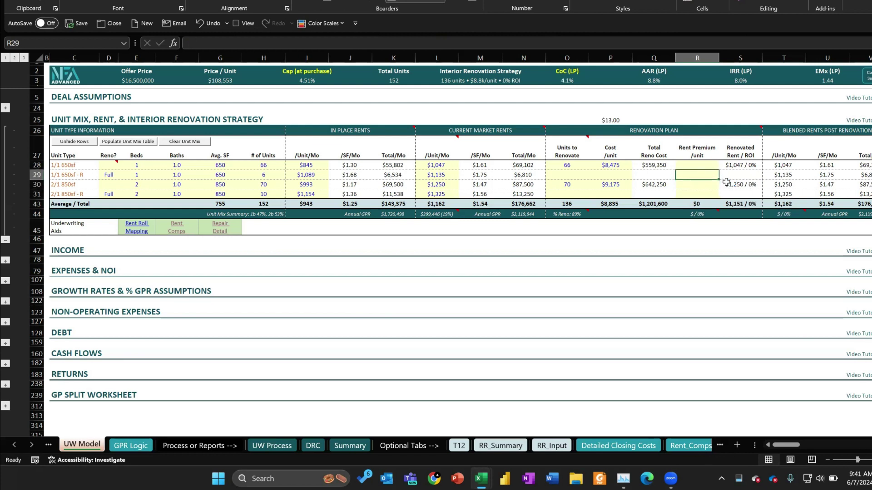
Step: Expand the Deal Assumptions section and examine the renovation cost lines from Interior Reno Cost through Contingency
key(Up)
key(Left)
key(Left)
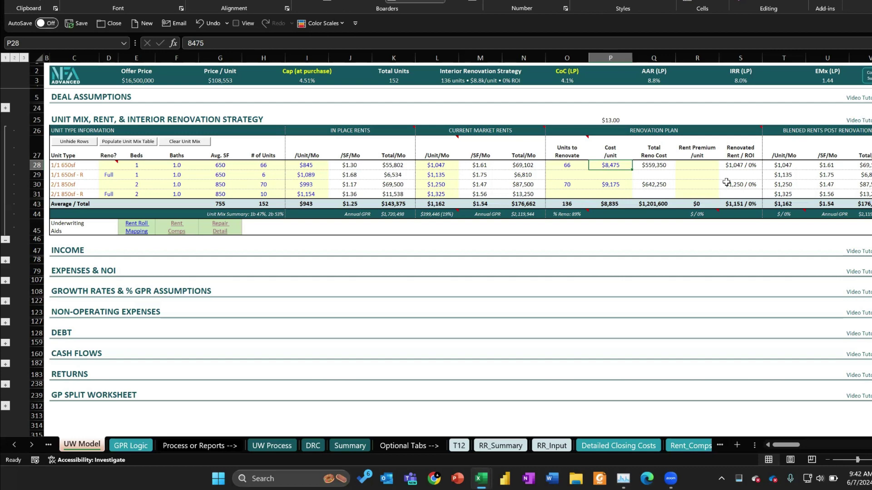
scroll(726, 182, up, 1)
scroll(726, 182, down, 1)
click(6, 108)
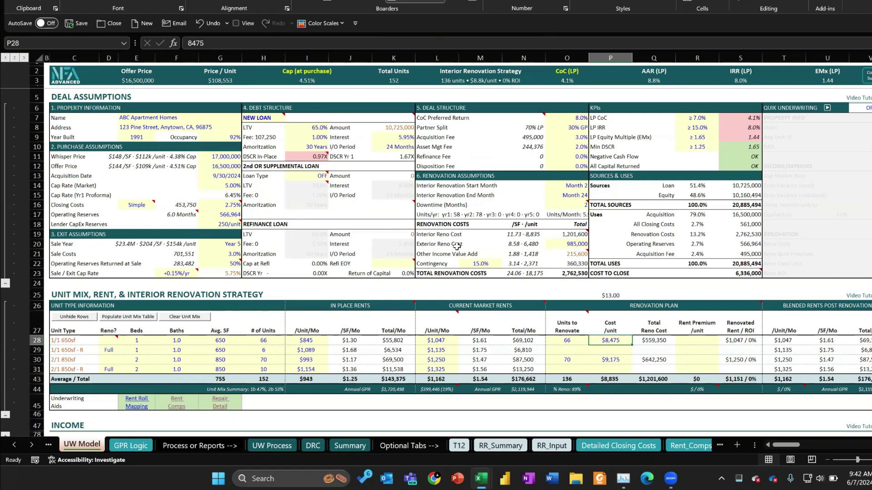
drag(437, 234, 567, 260)
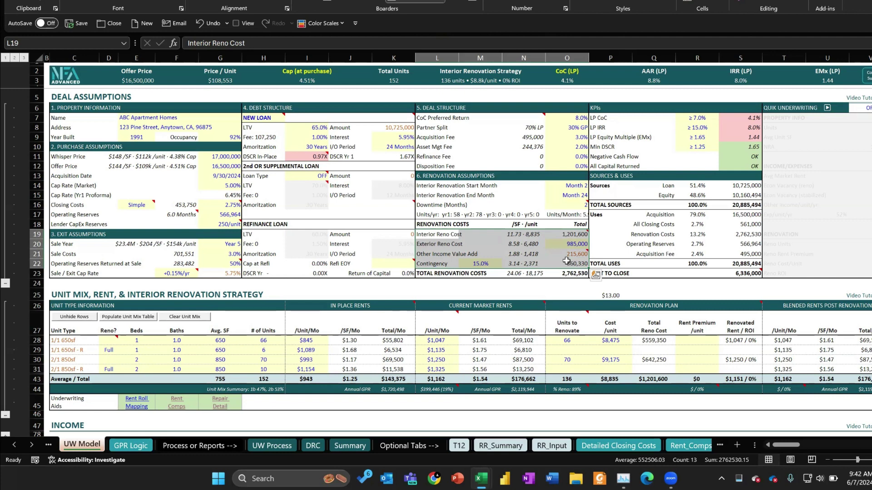
click(431, 245)
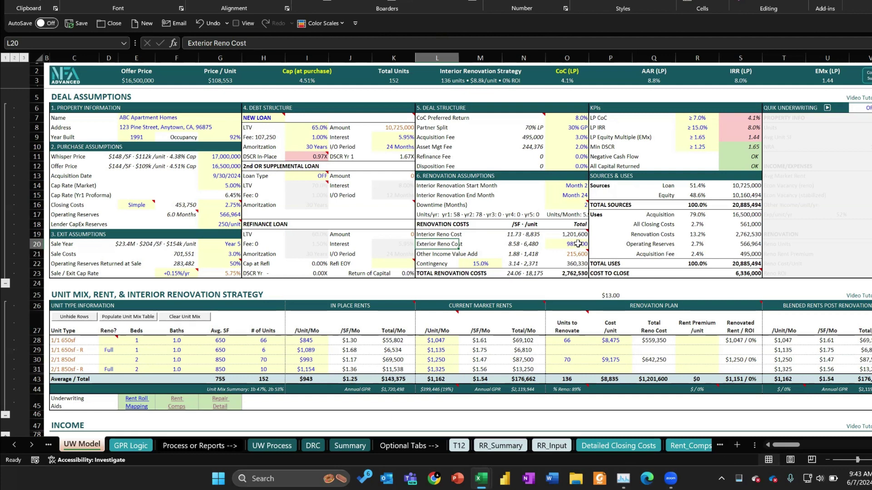
Step: Trace the Interior Reno Cost total back to the renovation plan's units to renovate, cost per unit and total cost
scroll(578, 244, down, 4)
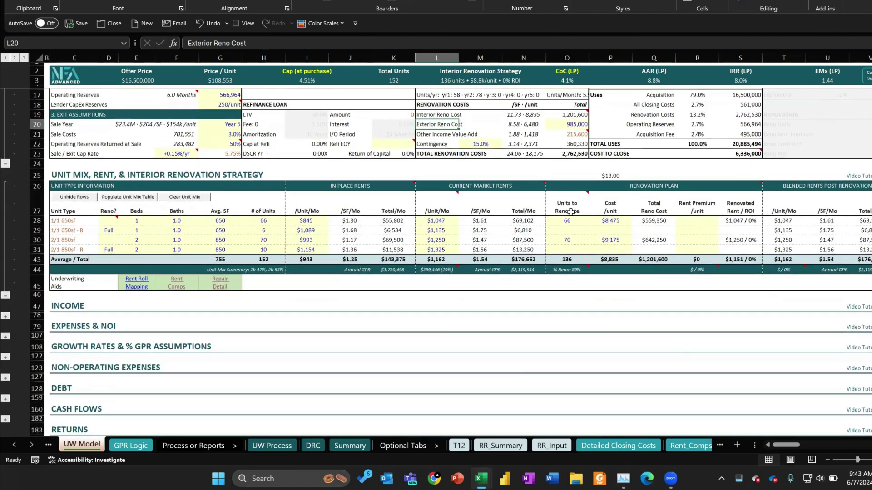
click(567, 221)
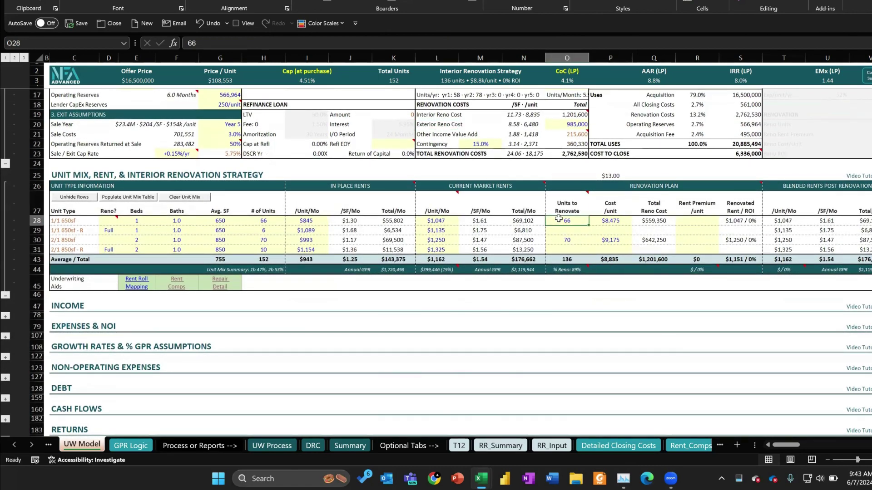
click(612, 222)
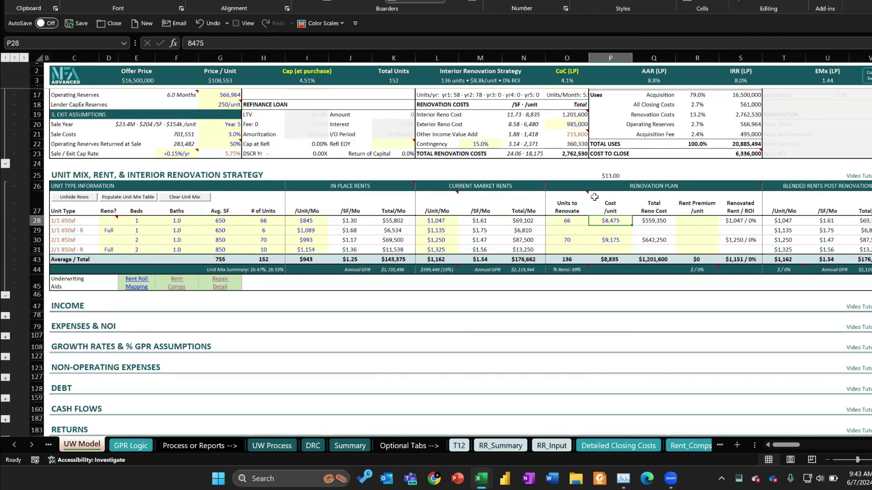
click(653, 212)
drag(652, 211, 648, 249)
scroll(648, 249, up, 2)
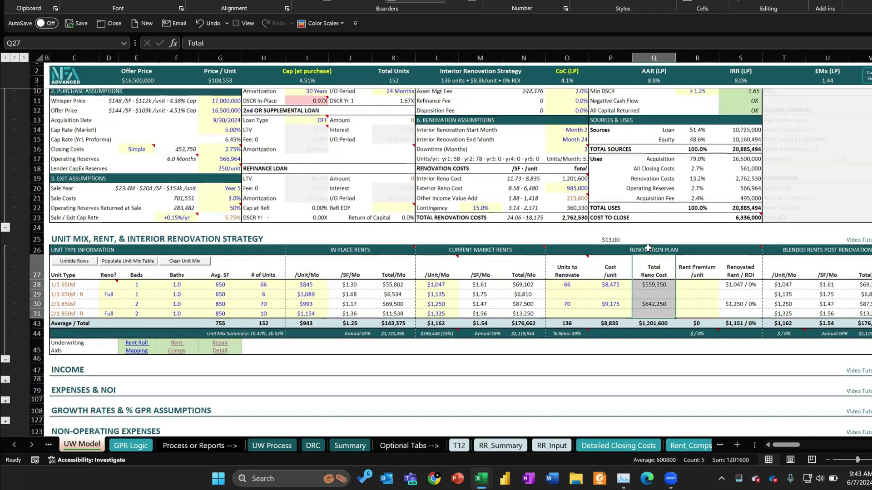
click(569, 180)
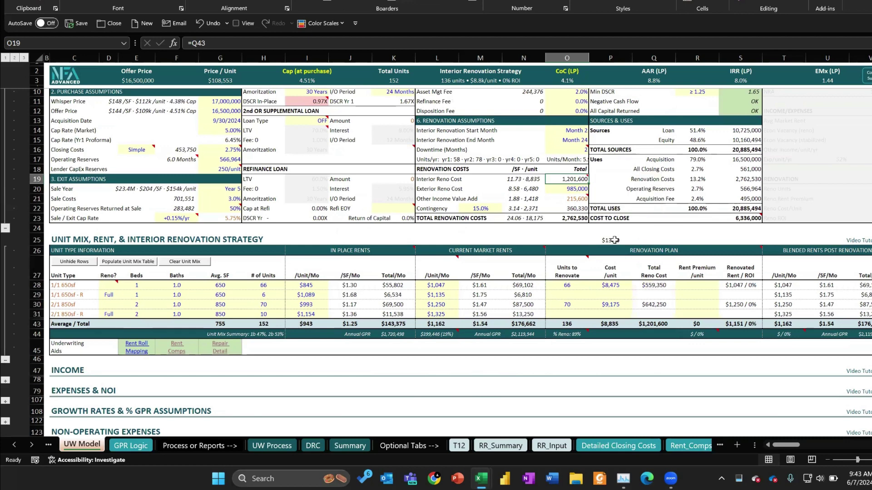
Step: Set the renovation cost per unit to $2,000 for both 1/1 650sf and 2/1 850sf
click(612, 285)
text(2)
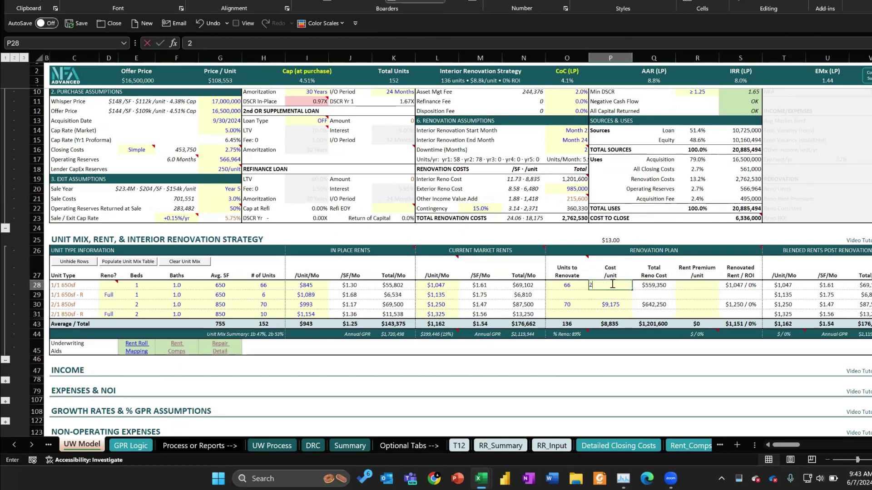
text(000)
key(Down)
key(Down)
text(2,000)
key(Return)
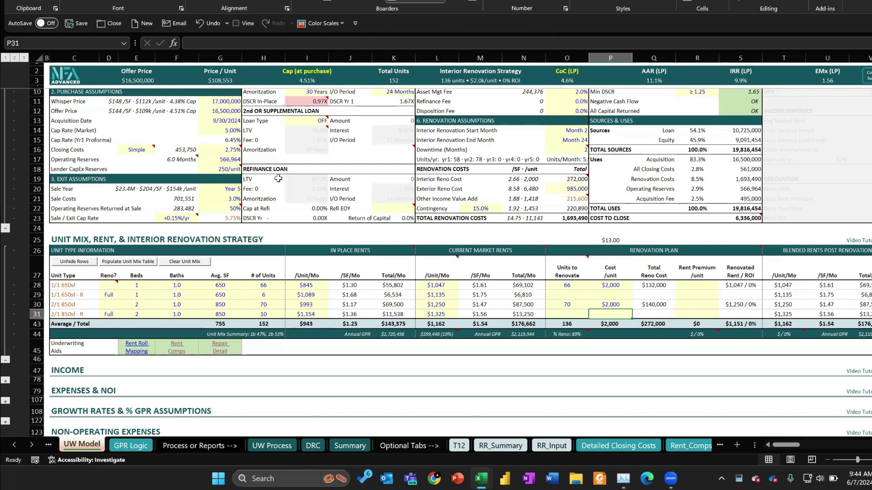
Step: Check the Operating Reserves formula and clear the stray $13.00 value above the Renovation Plan header
click(221, 158)
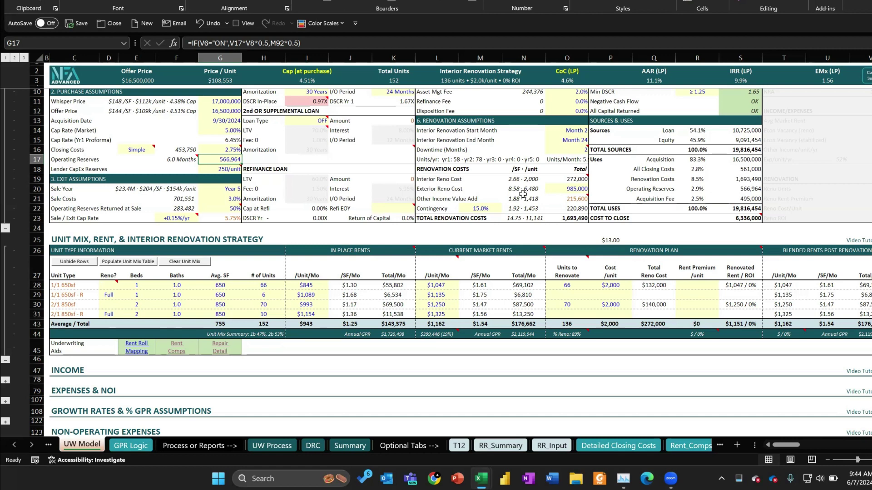
click(615, 240)
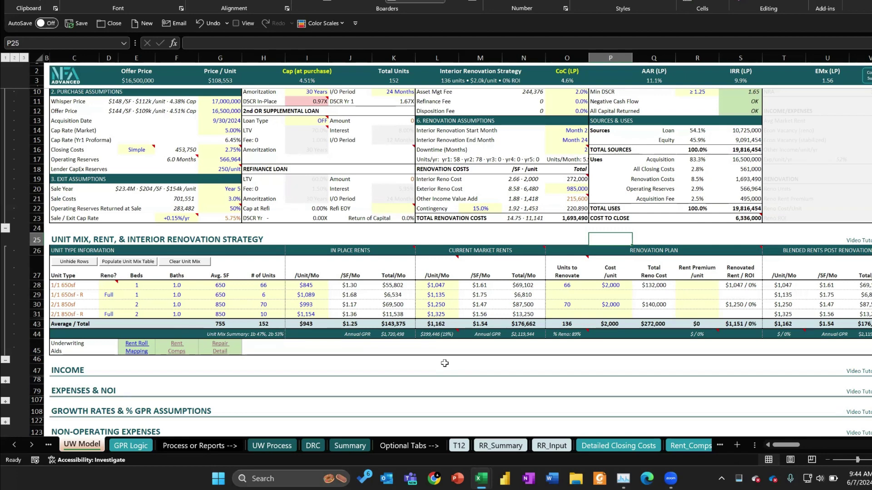
scroll(445, 364, up, 3)
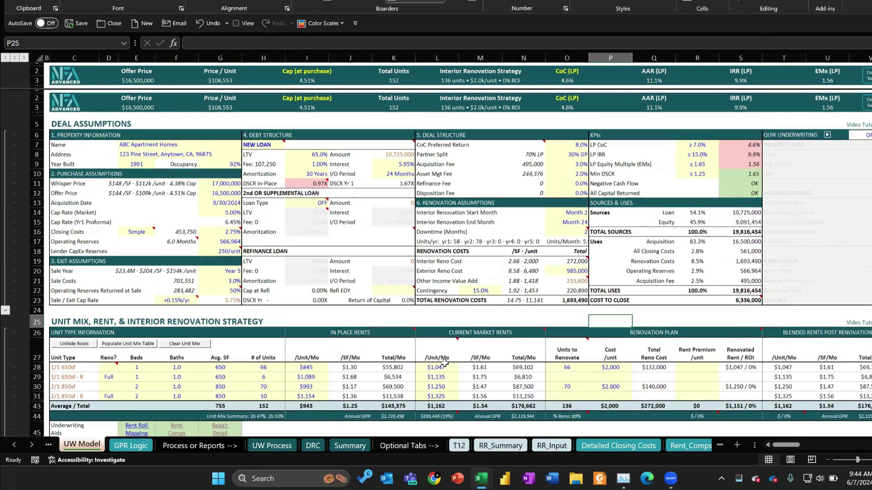
scroll(445, 364, down, 1)
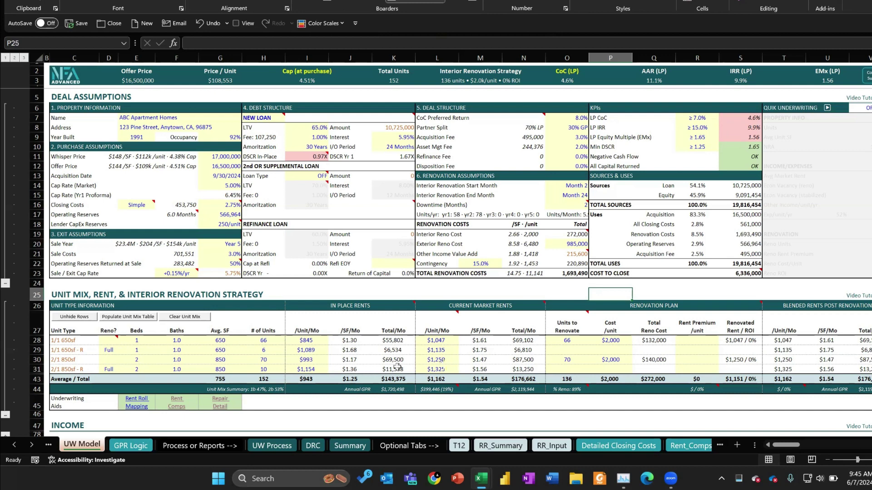
Step: Review the note on the 2nd or supplemental loan type and inspect that loan's Supp EOY field
mouse_move(313, 174)
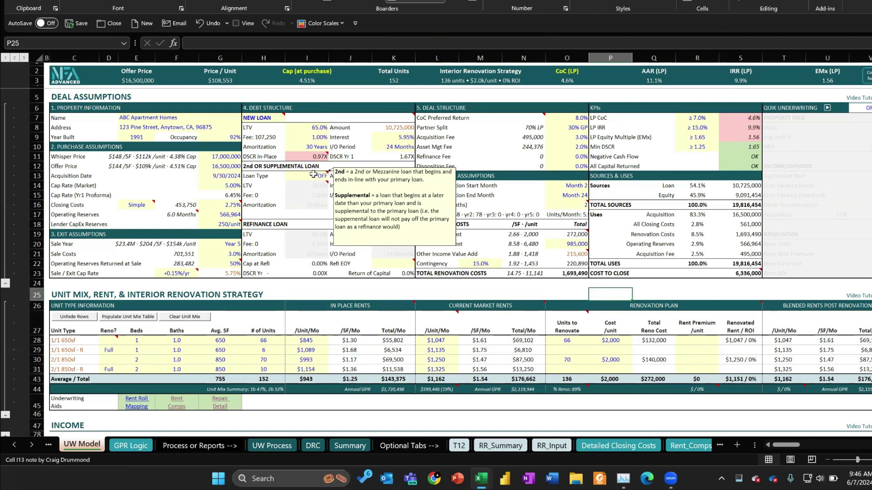
click(313, 174)
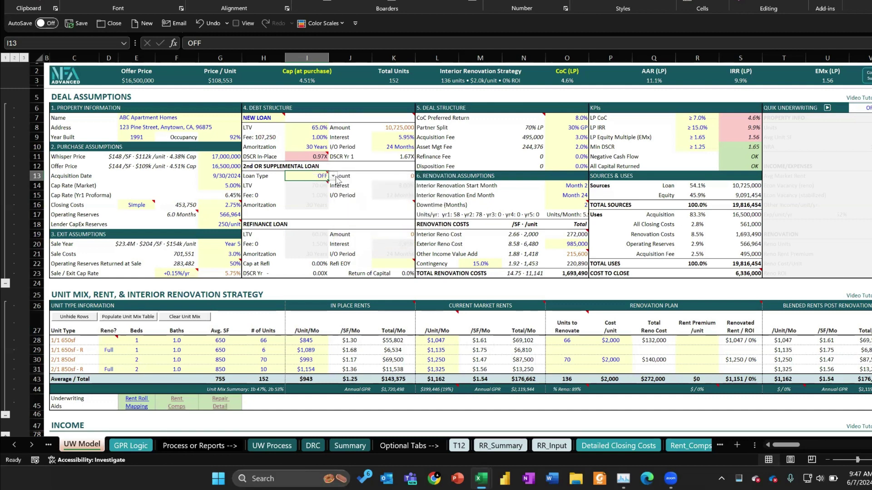
mouse_move(312, 176)
click(348, 204)
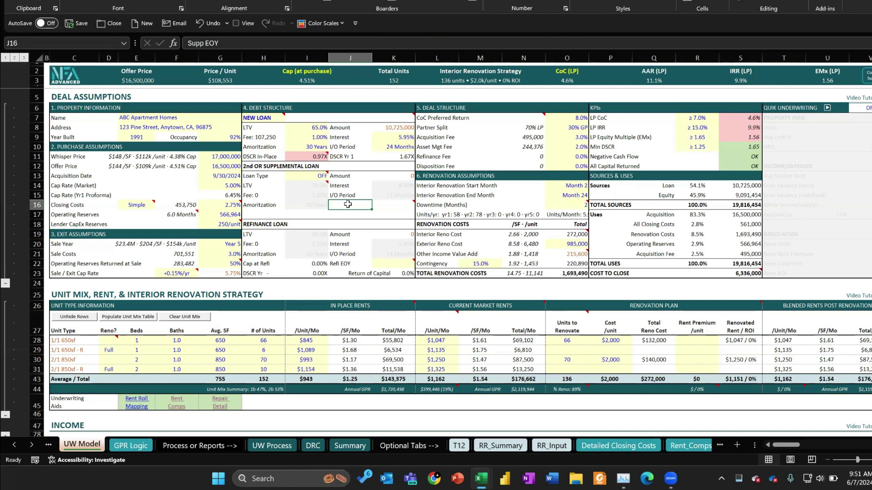
Step: Expand the Income section and switch Other Income Value Add to OFF
scroll(81, 198, down, 7)
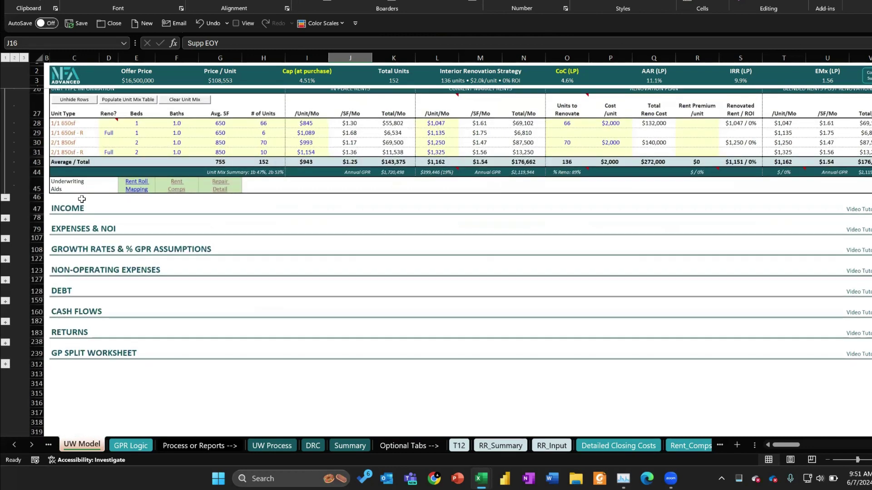
click(6, 219)
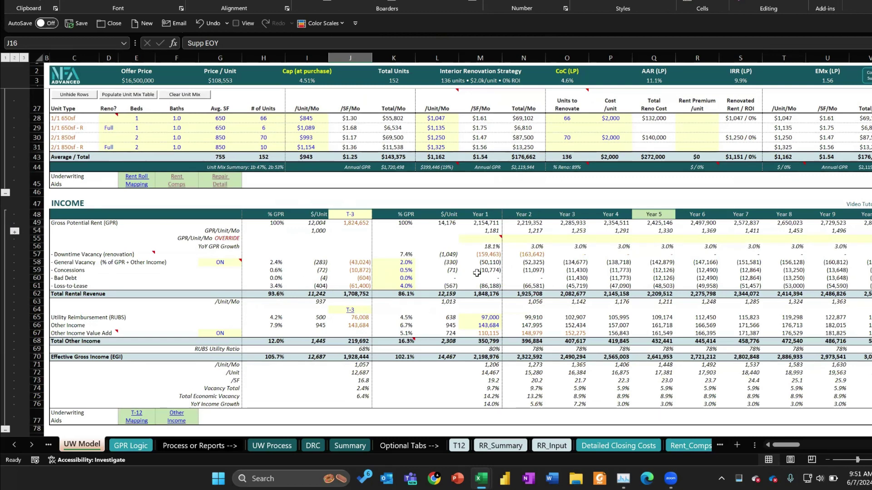
scroll(504, 279, up, 1)
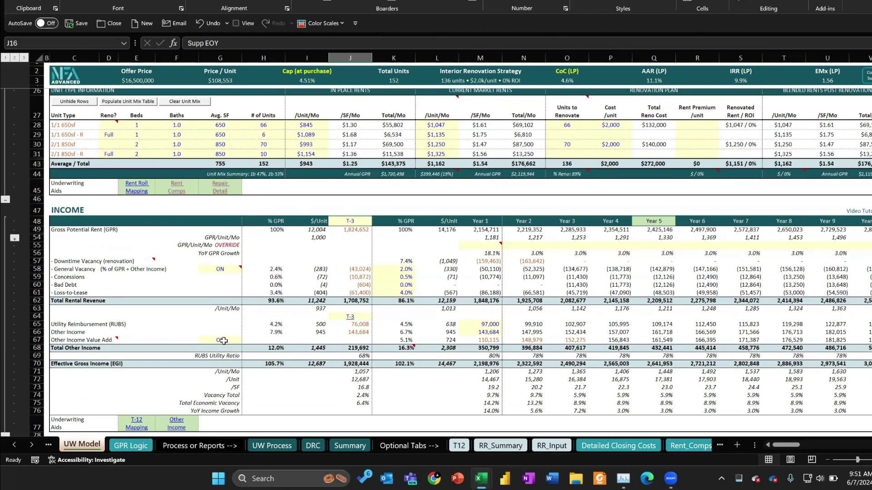
click(237, 341)
click(246, 341)
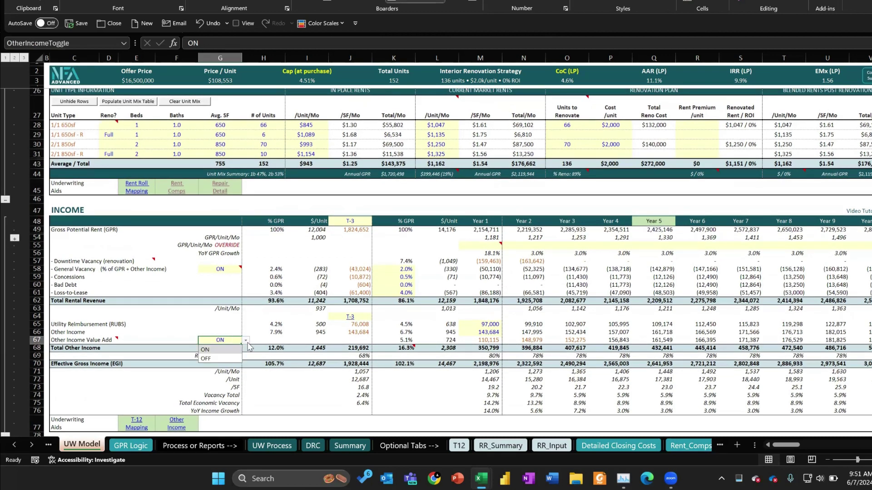
click(228, 356)
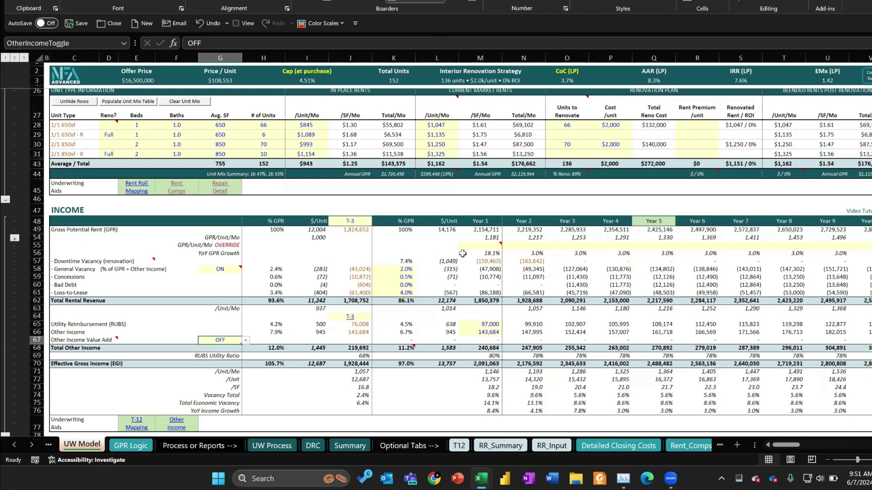
Step: Examine the Year 1 Gross Potential Rent and YoY Income Growth formulas in the Income section
click(481, 231)
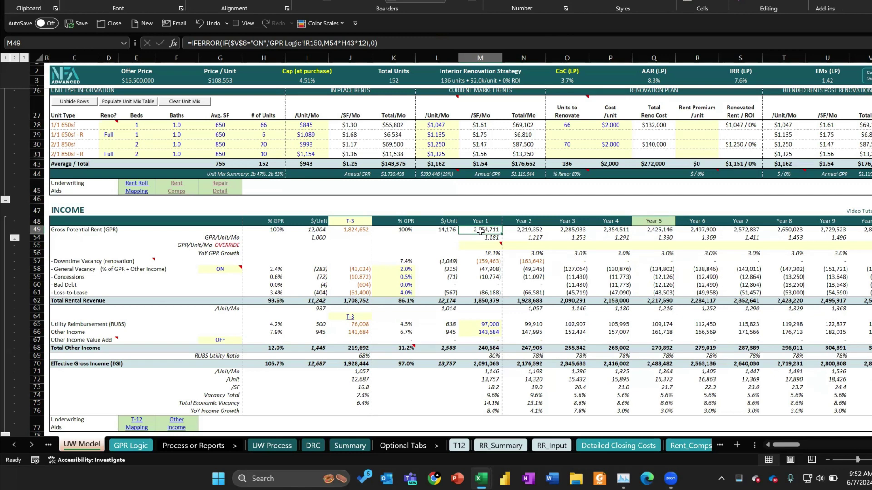
scroll(480, 232, down, 1)
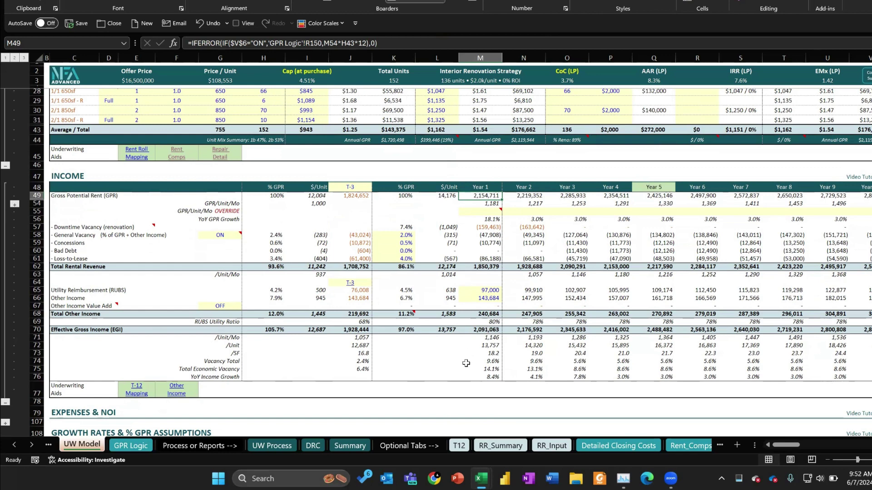
click(493, 376)
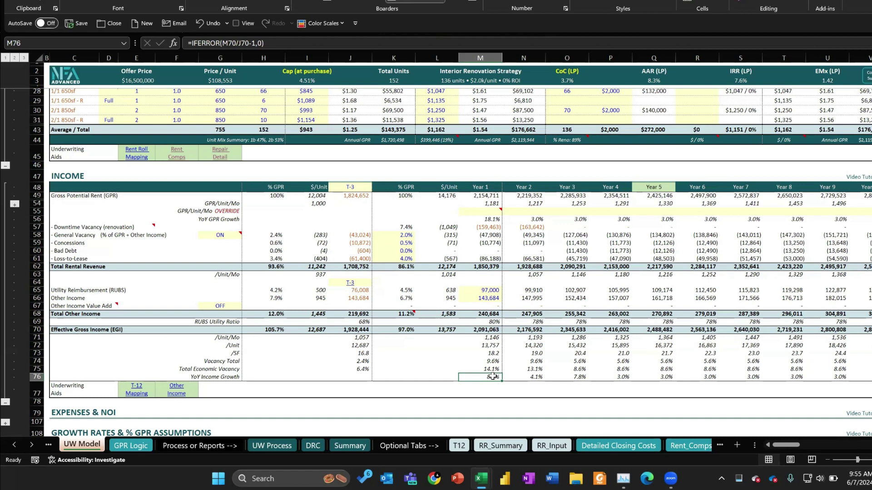
Step: Open the RR_Summary sheet and examine the lease expiration and rent trend charts in the Trended Rent Roll Analysis
click(481, 479)
click(505, 443)
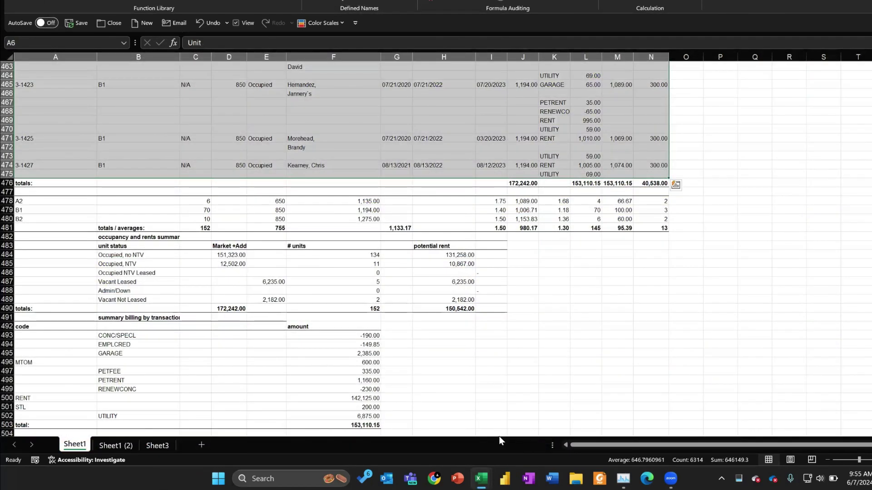
key(alt+Tab)
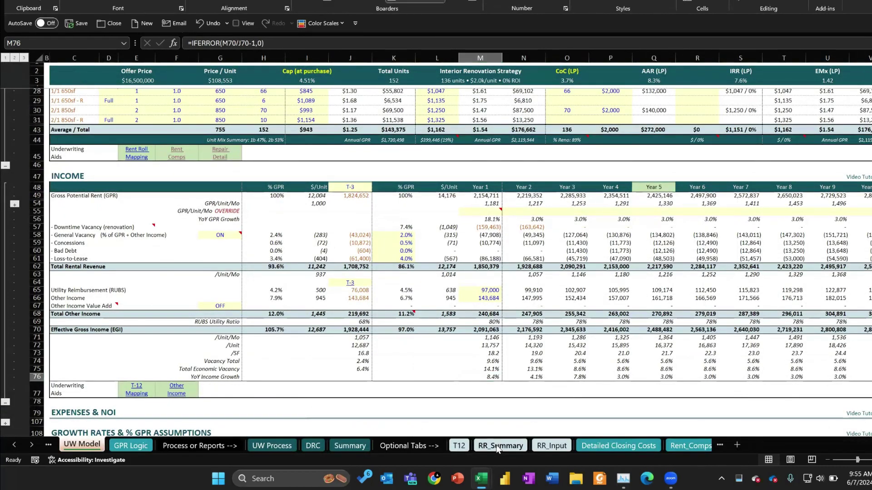
click(497, 447)
scroll(481, 298, down, 10)
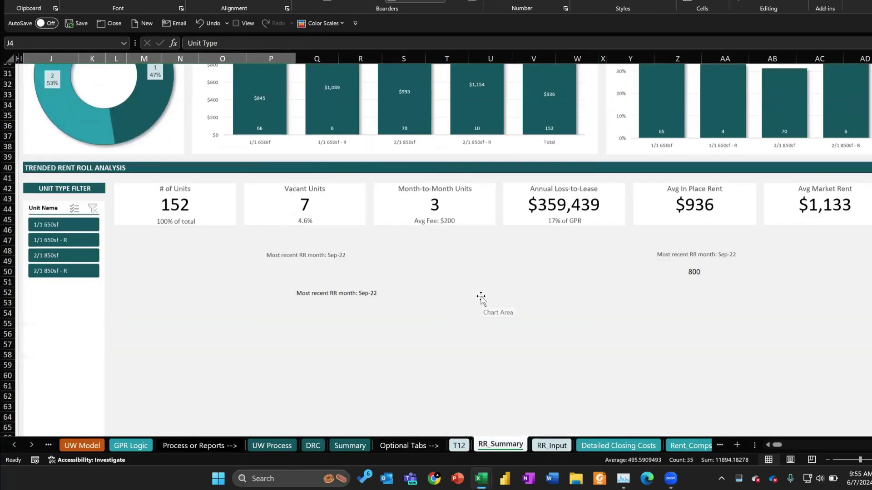
scroll(480, 298, down, 1)
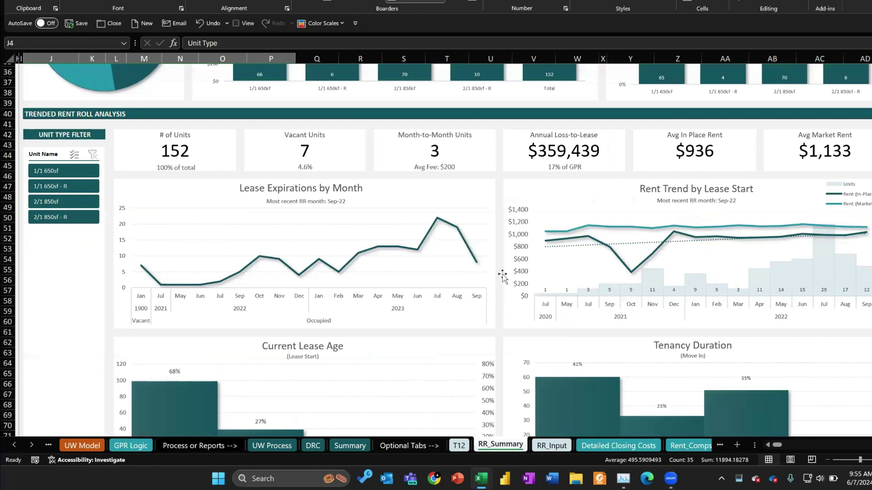
scroll(502, 277, down, 1)
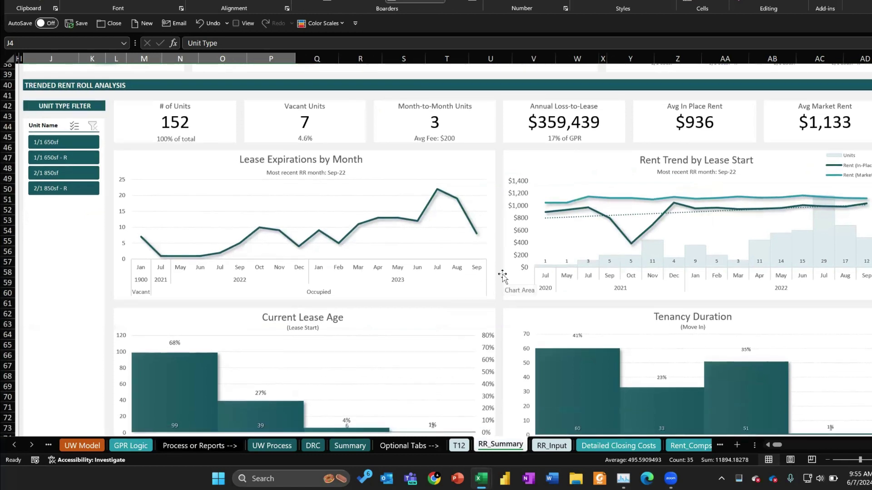